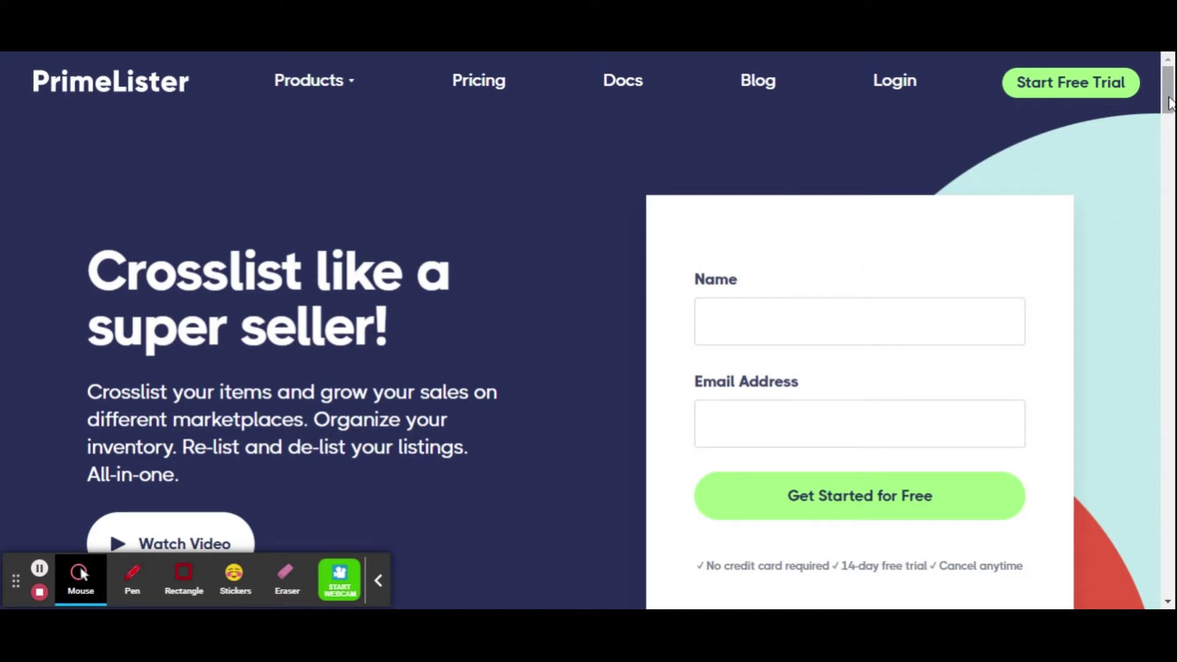
left_click_drag(1169, 101, 1169, 111)
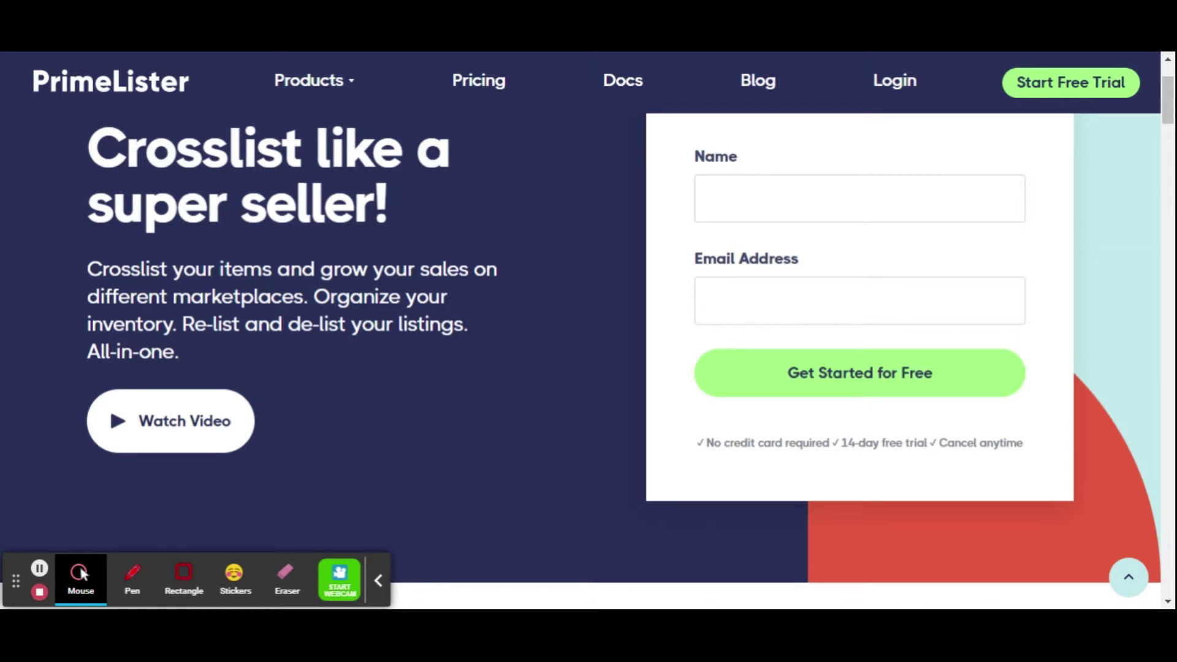
left_click_drag(1169, 115, 1169, 346)
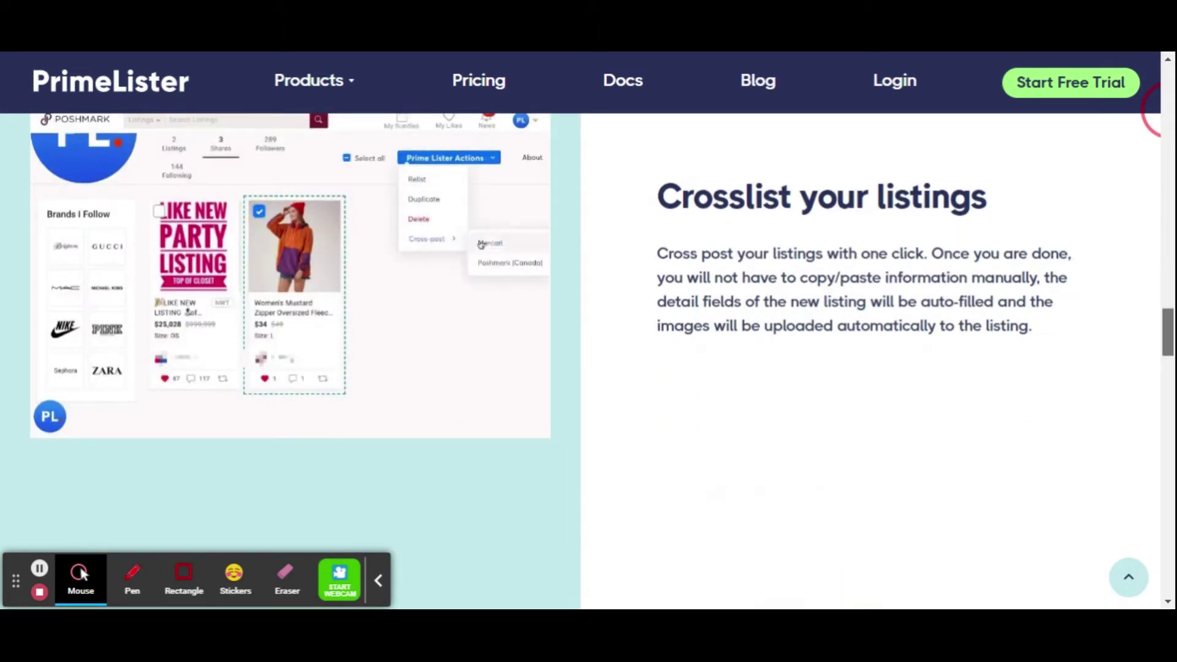
key("Home")
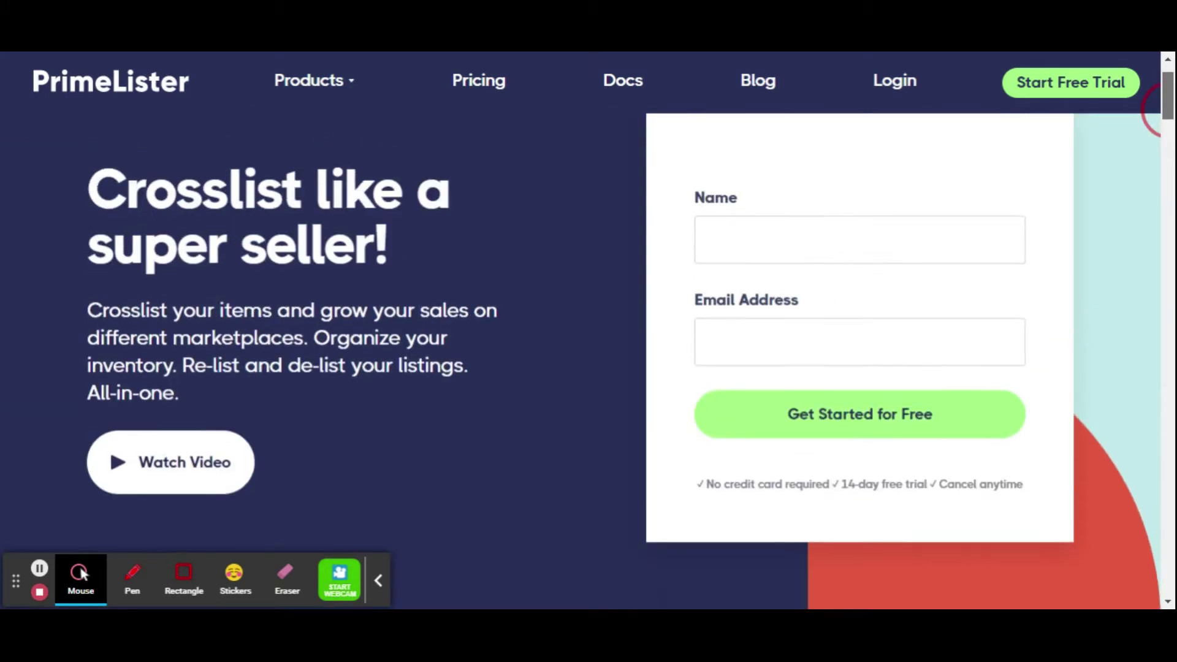
left_click_drag(1167, 109, 1169, 70)
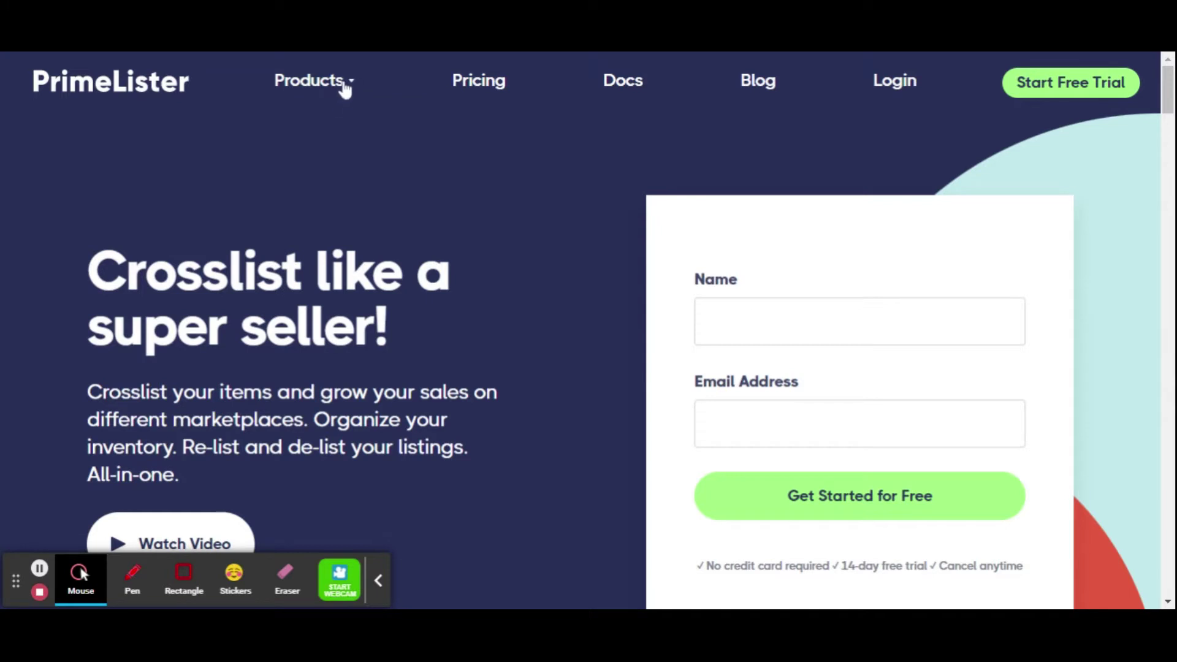
Fill the sign-up form with the saved name and the correct account e-mail.
mouse_move(345, 89)
left_click(713, 321)
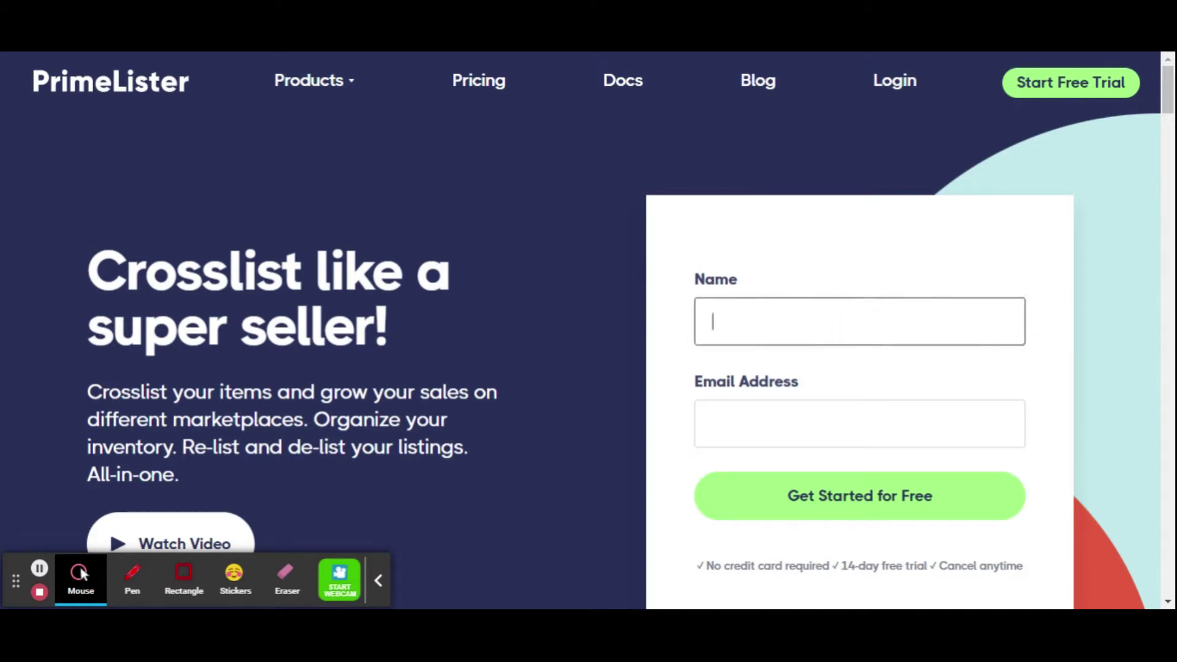
key("Down")
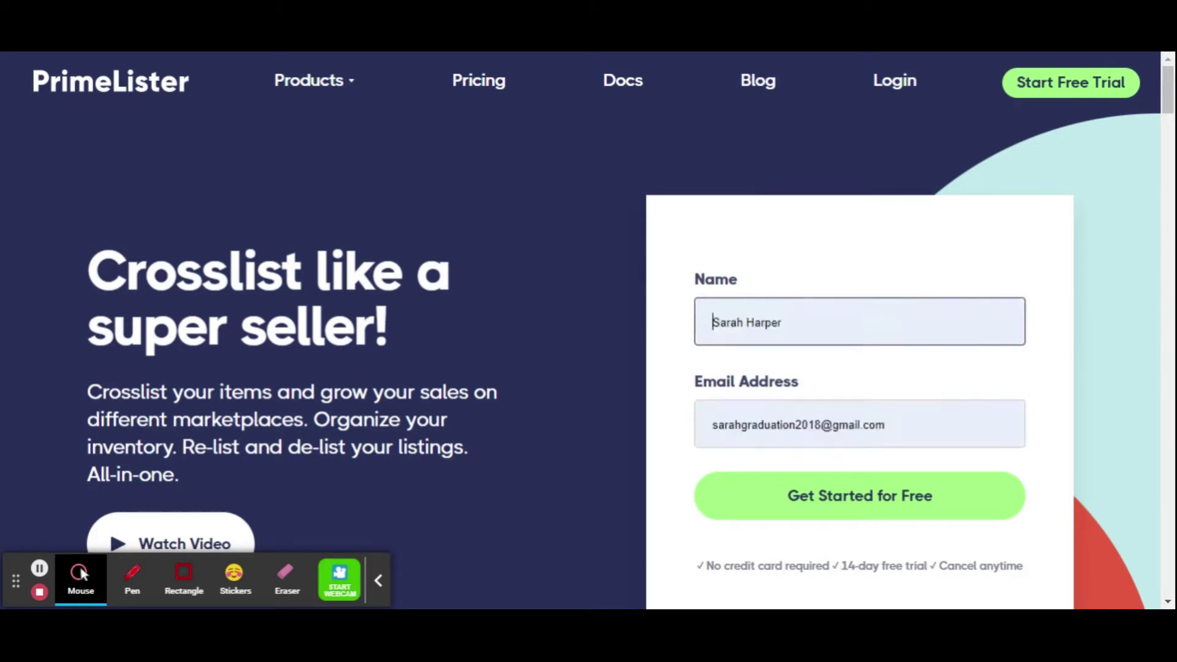
key("Return")
left_click_drag(961, 424, 674, 344)
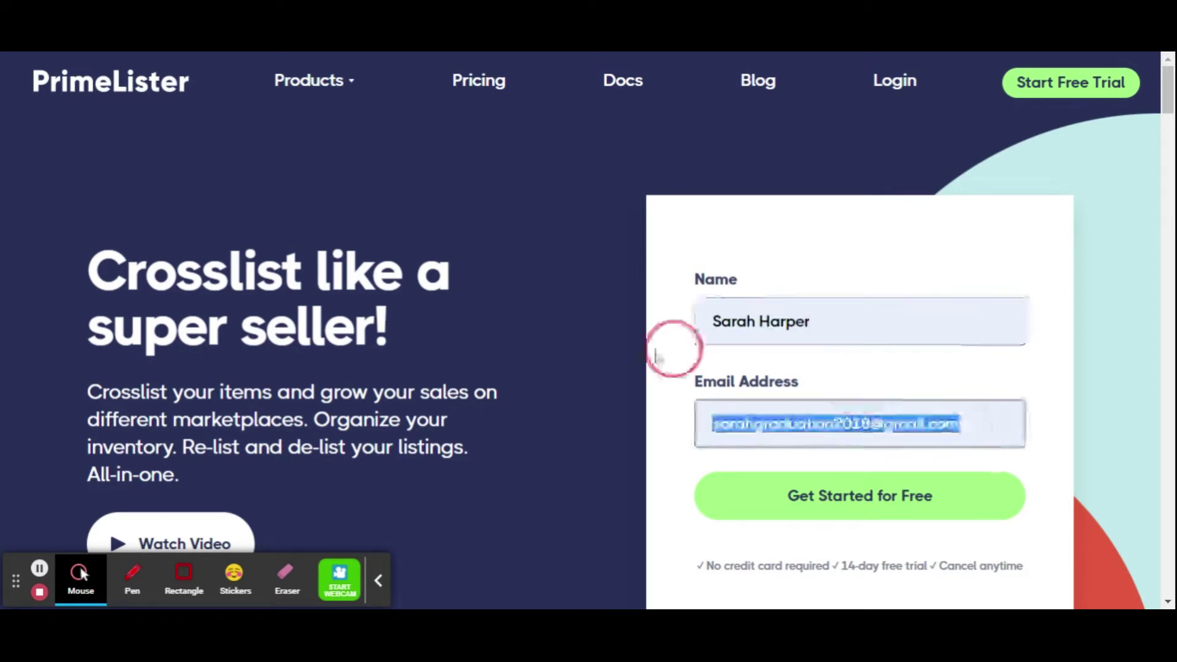
key("BackSpace")
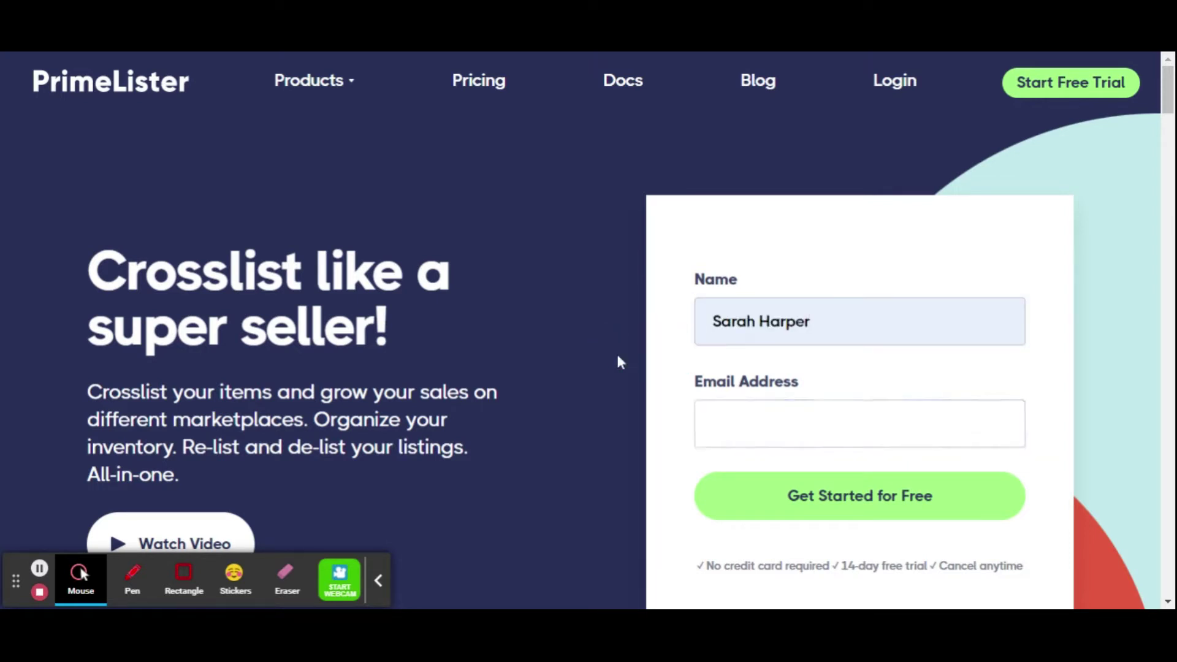
left_click(726, 423)
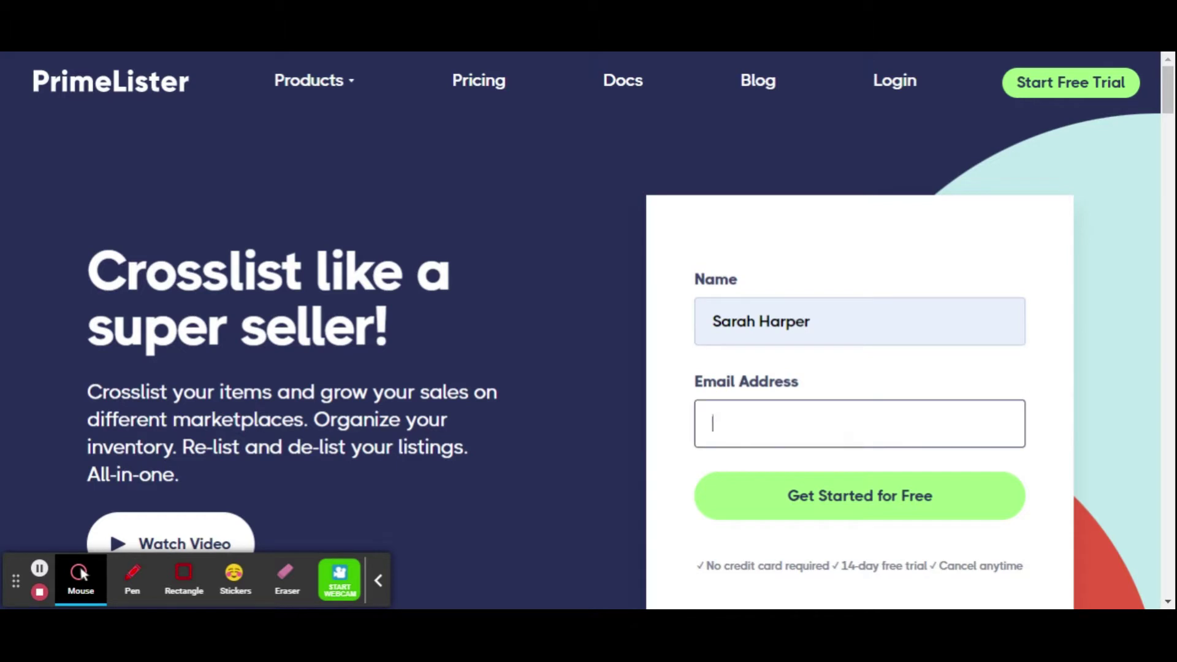
key("Down")
key("Return")
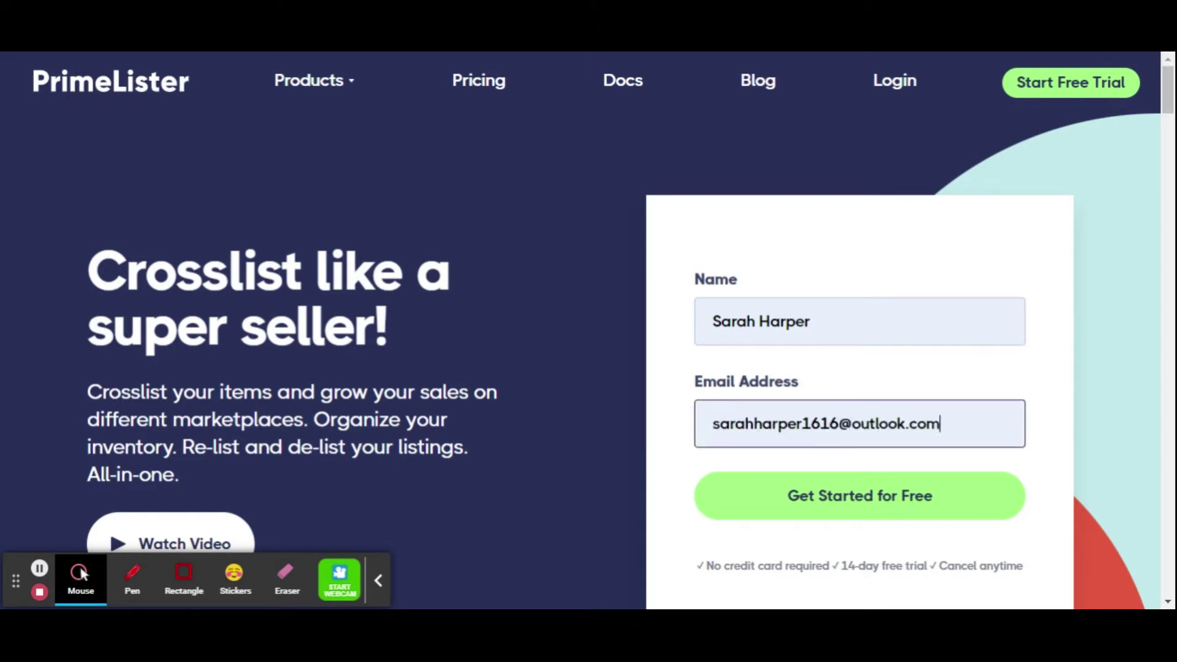
Submit the sign-up, dismiss the 'Account already exists' error, and log in instead.
left_click(891, 499)
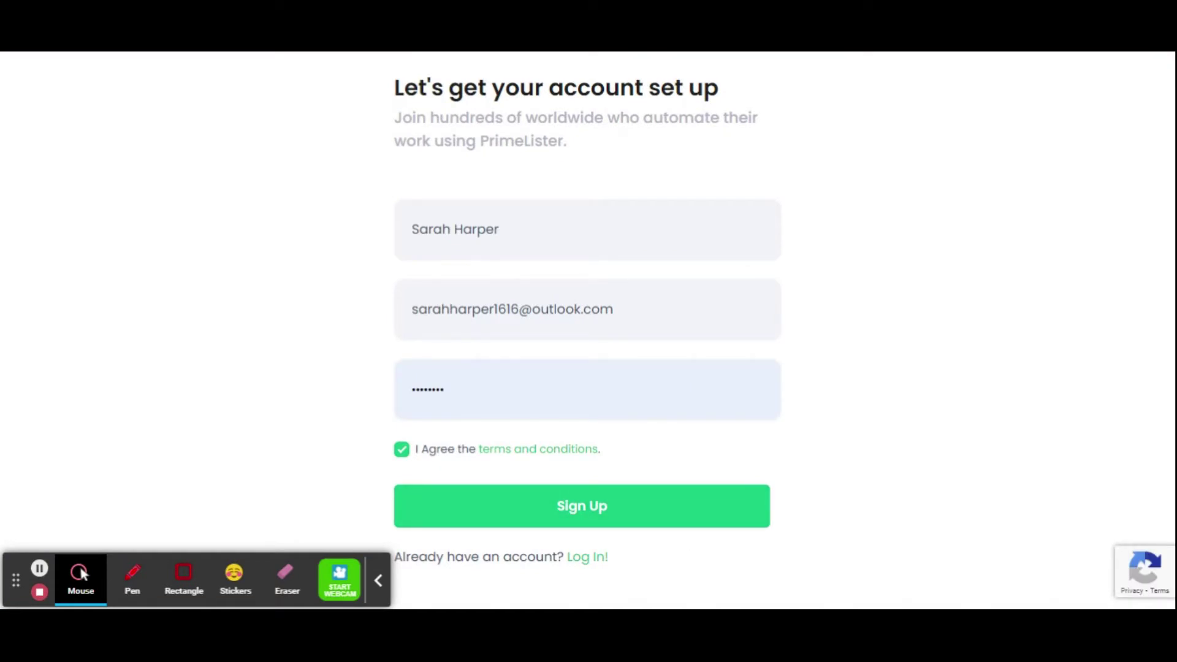
left_click(593, 509)
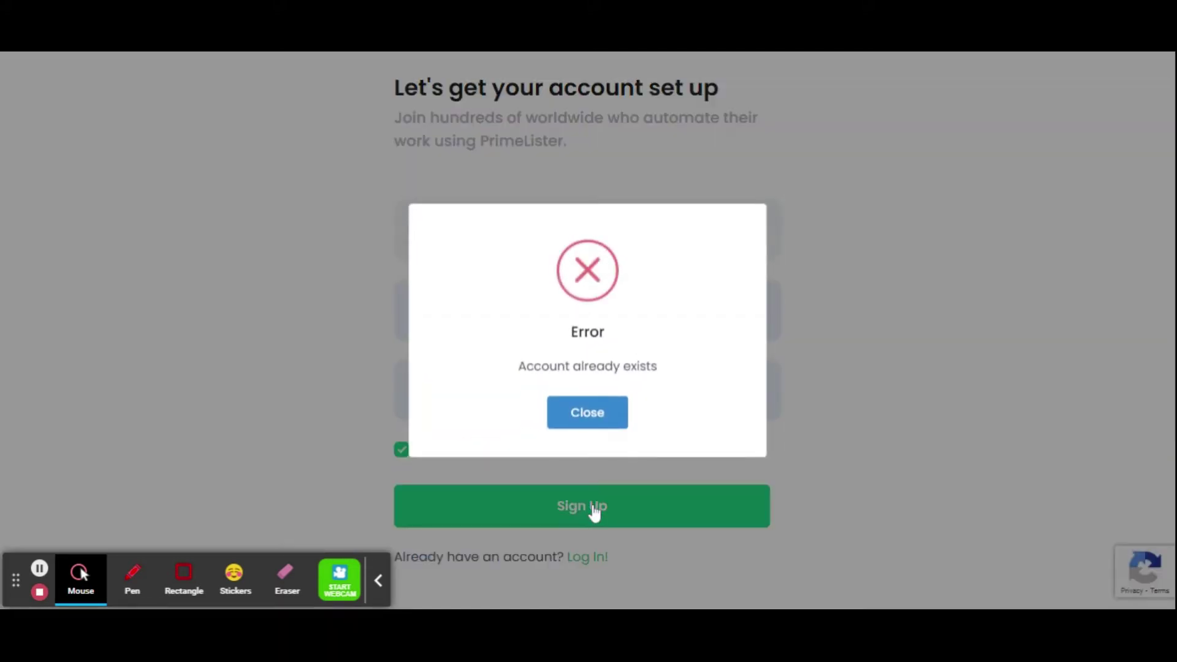
left_click(605, 424)
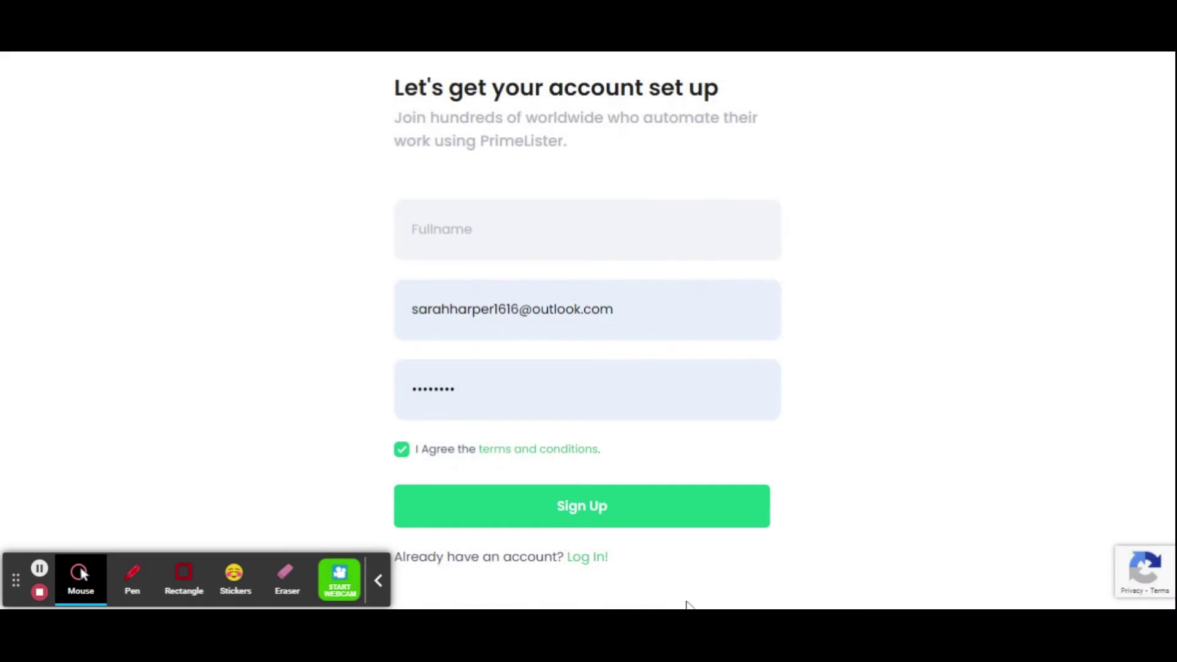
left_click(590, 559)
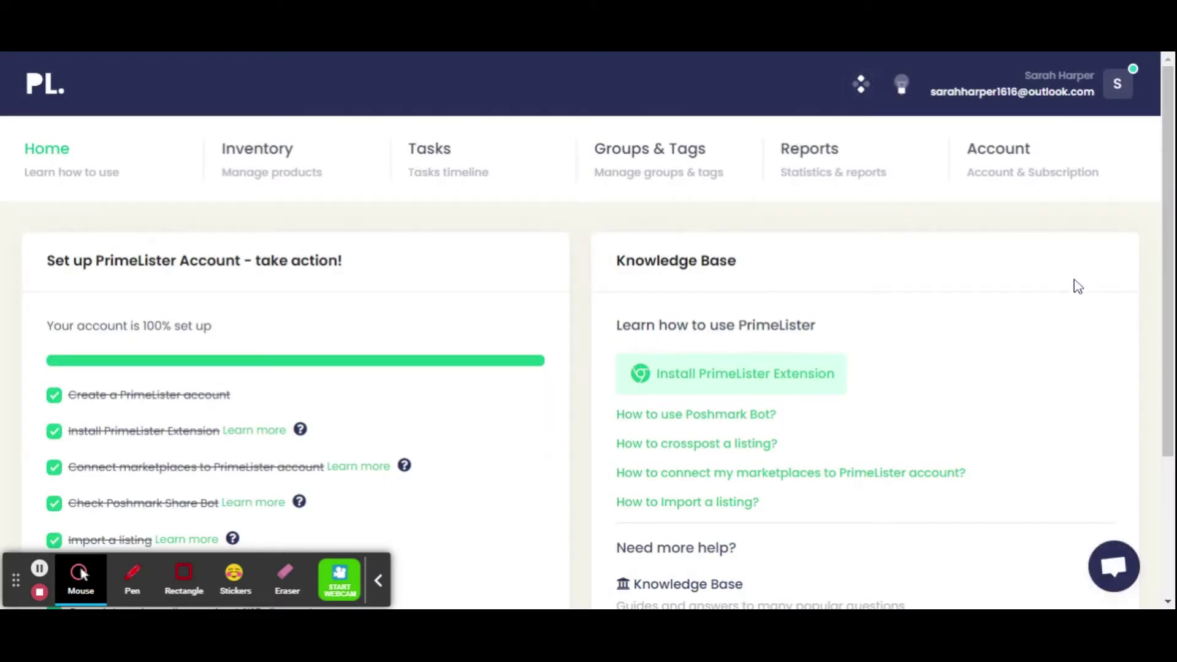
left_click_drag(1168, 215, 1167, 265)
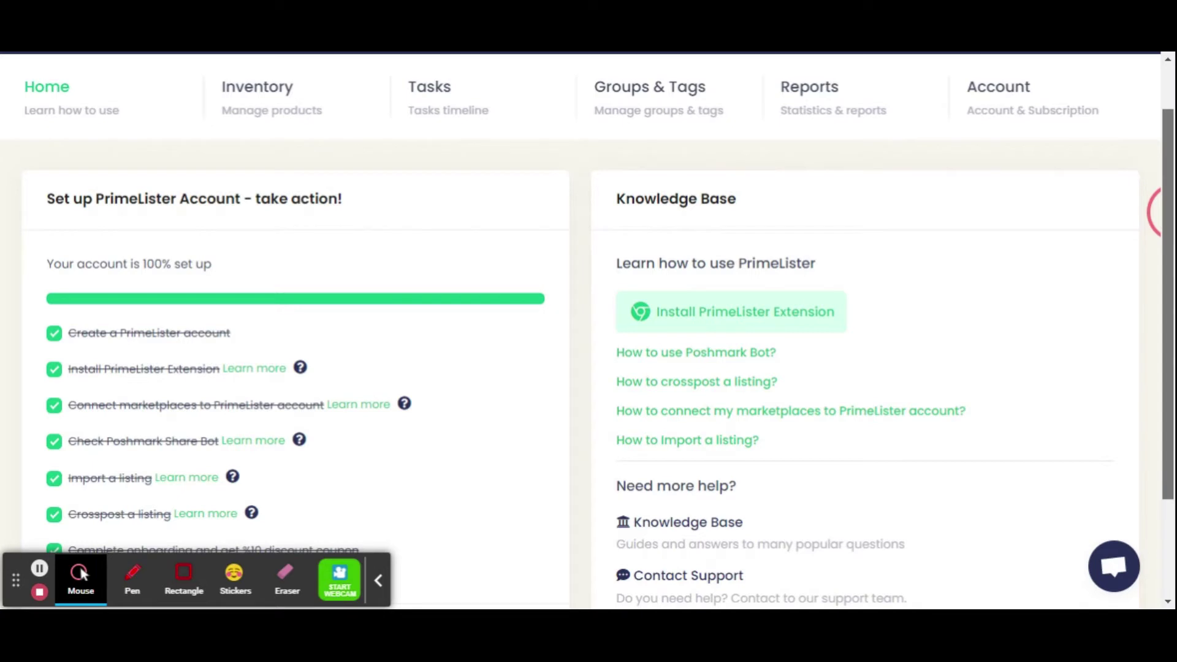
scroll(370, 292, "down", 2)
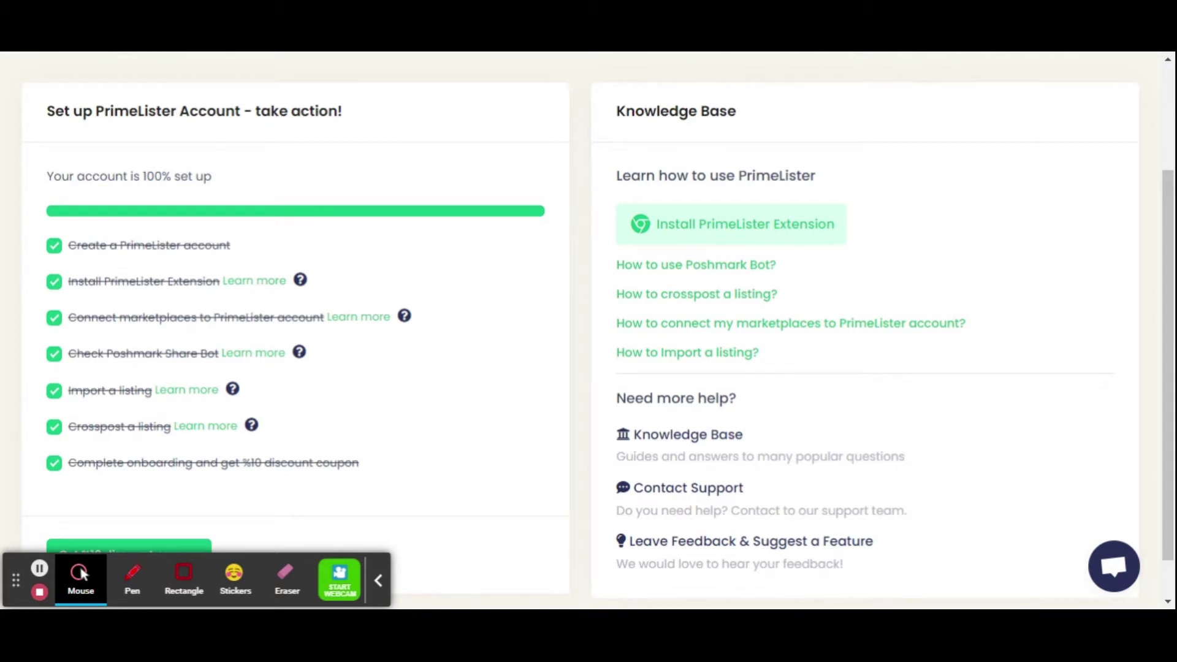
Install the PrimeLister extension from the Chrome Web Store and confirm Add extension.
left_click(750, 239)
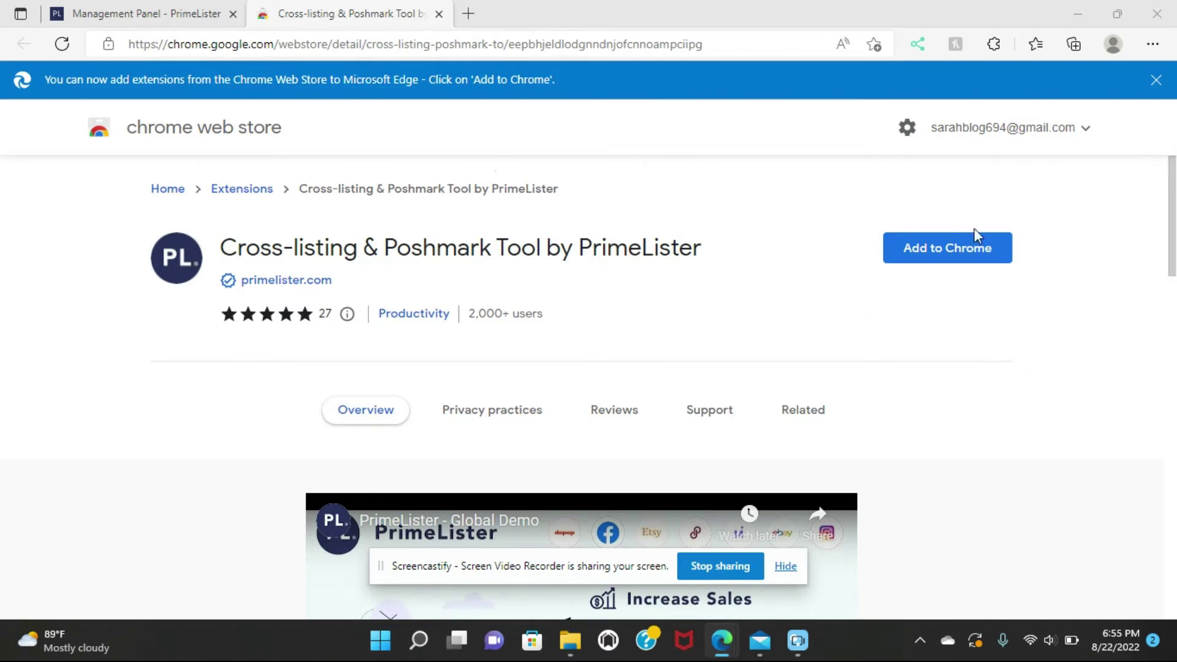
left_click(954, 248)
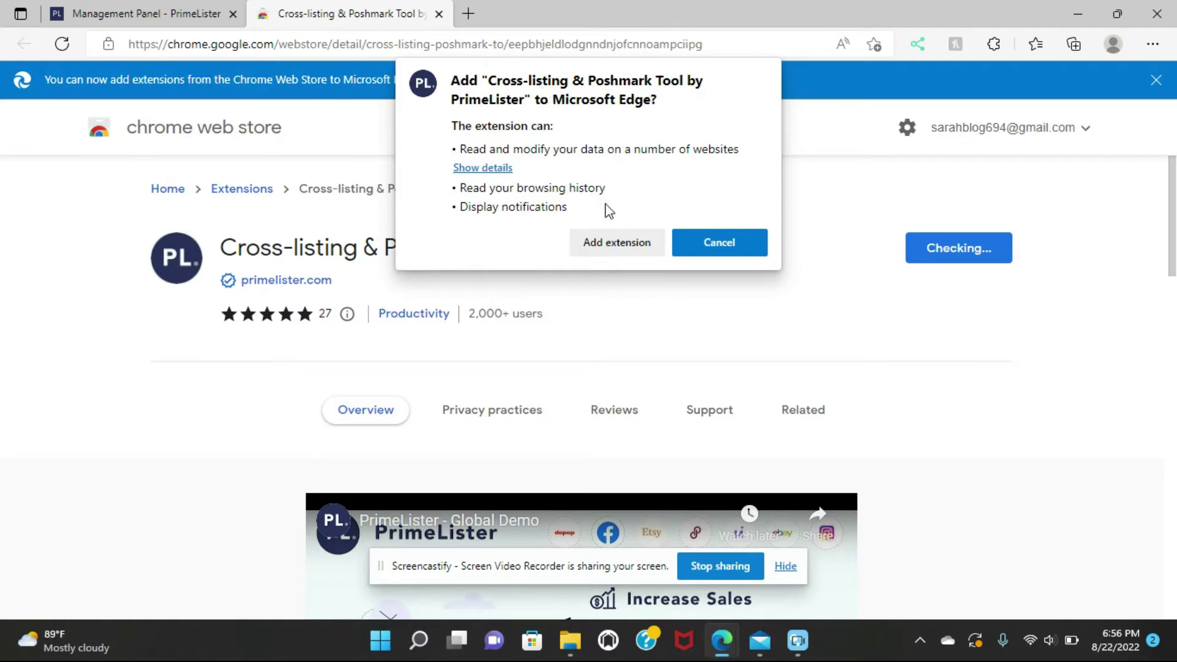
left_click(618, 243)
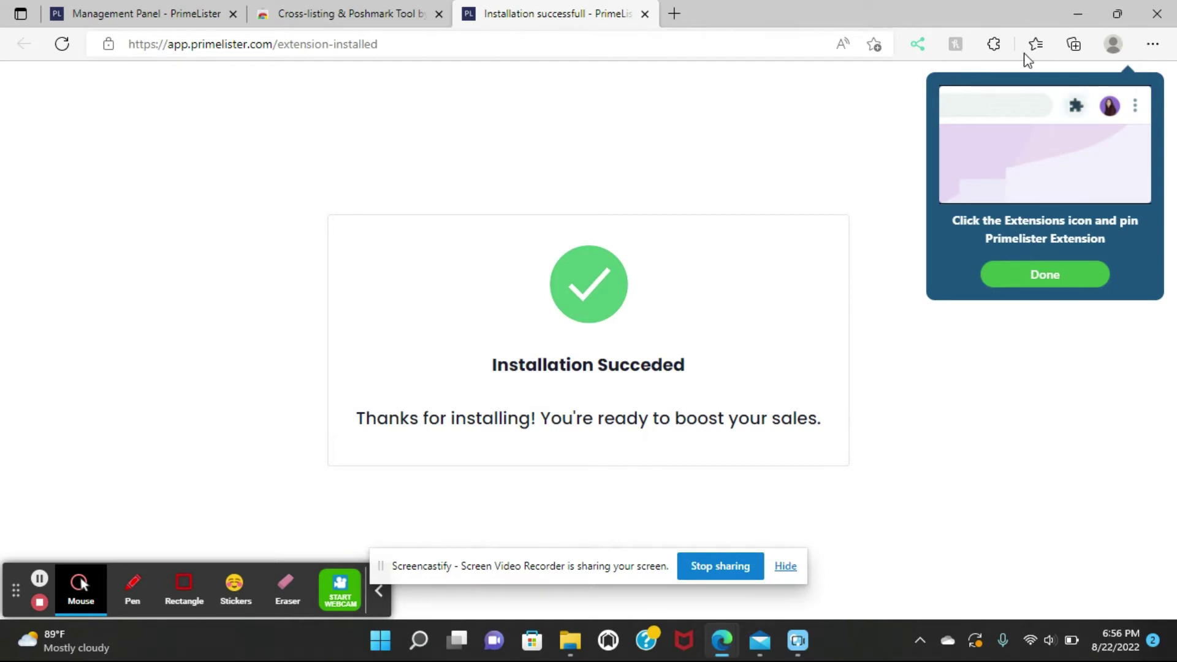
Open the PrimeLister extension popup and scroll through its marketplace shortcuts.
left_click(993, 49)
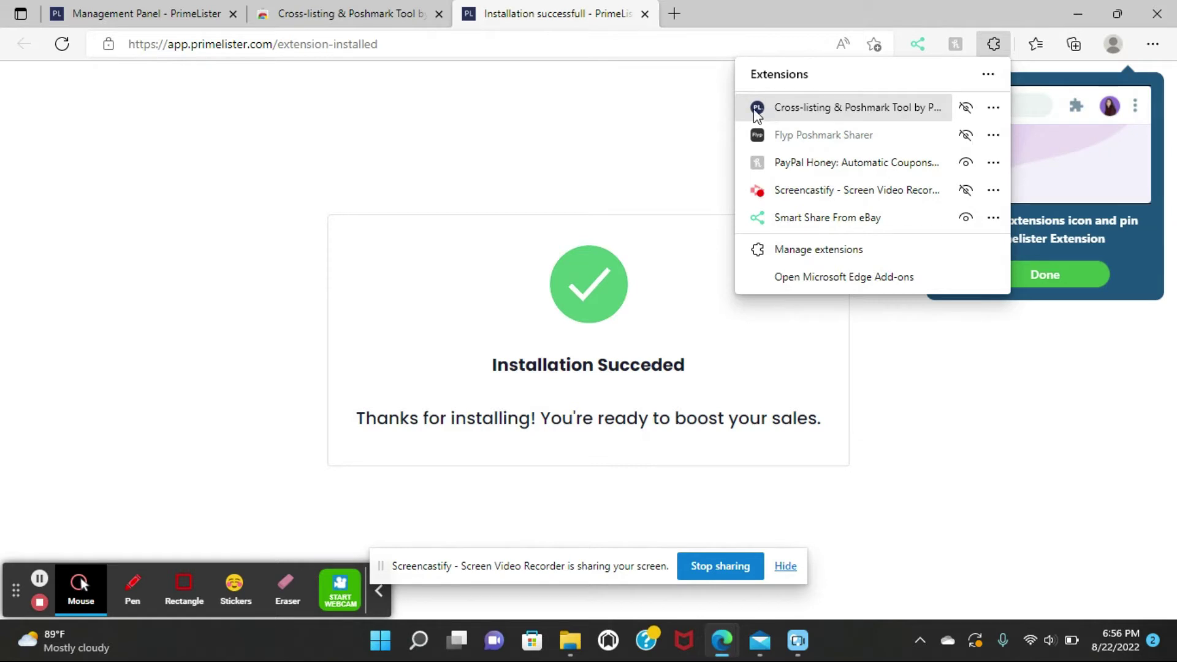
left_click(775, 116)
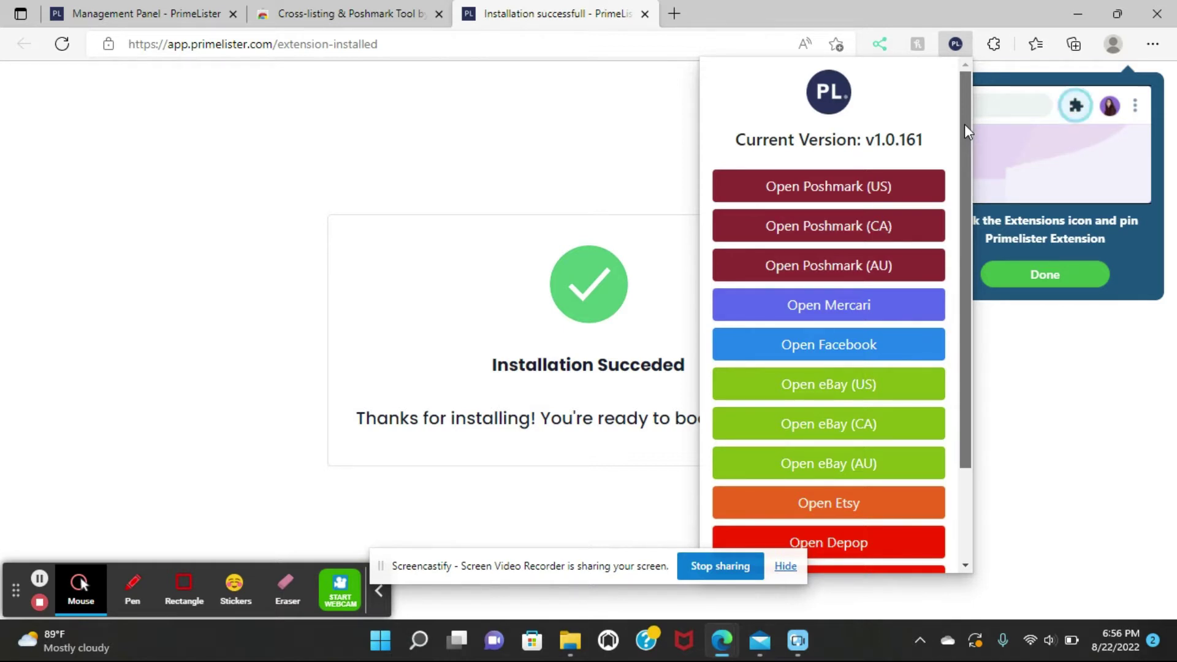
left_click_drag(965, 126, 965, 160)
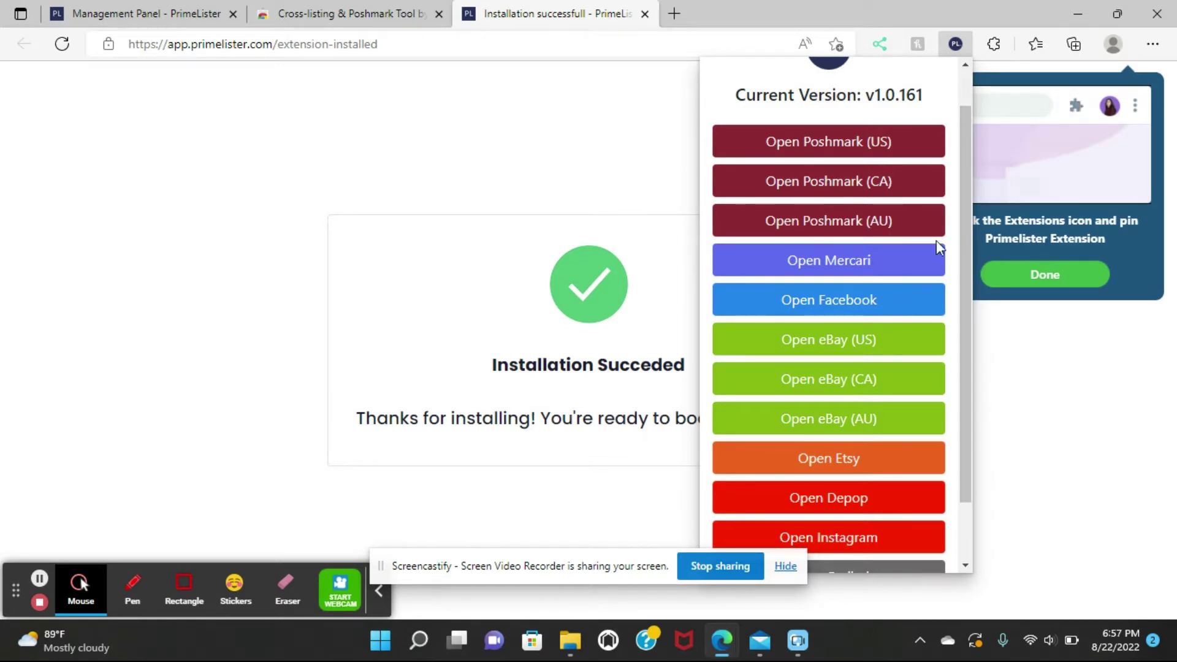
left_click_drag(967, 242, 969, 304)
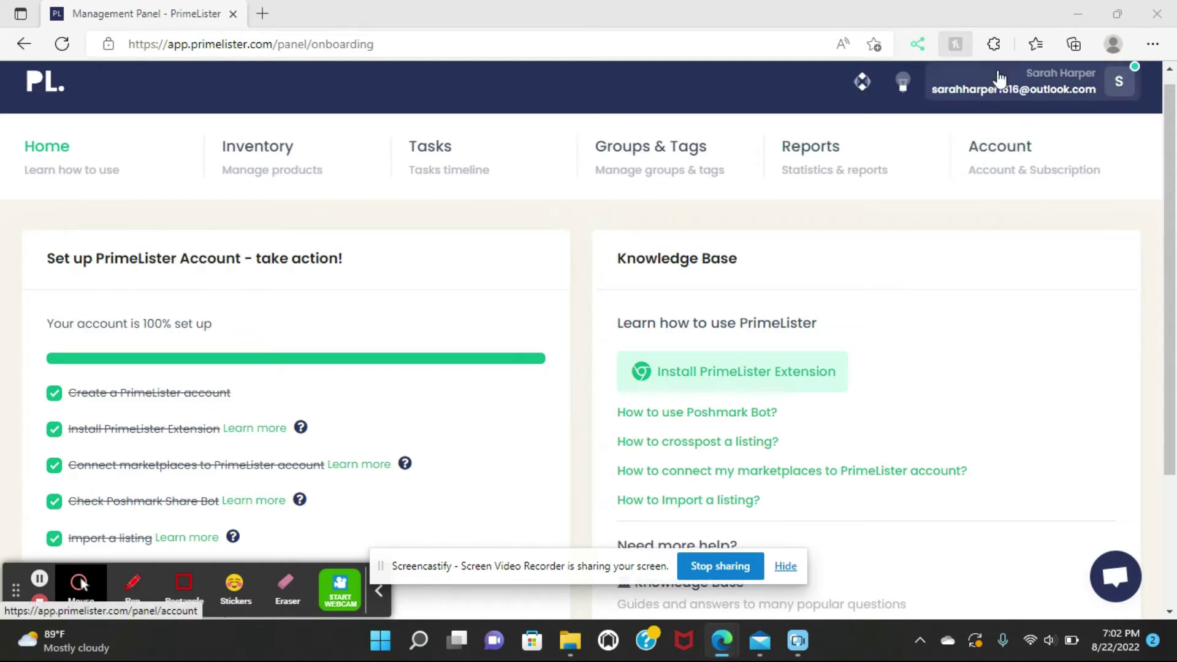
Launch Poshmark (US) in a new tab from the PrimeLister extension popup.
left_click(994, 45)
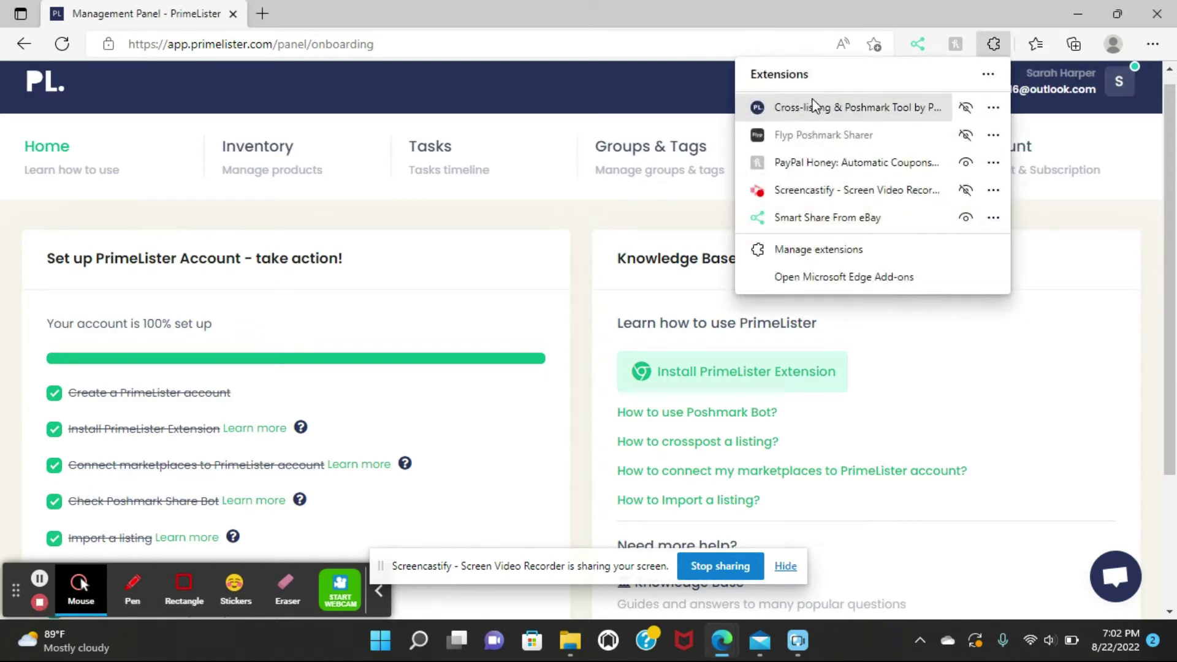
left_click(794, 111)
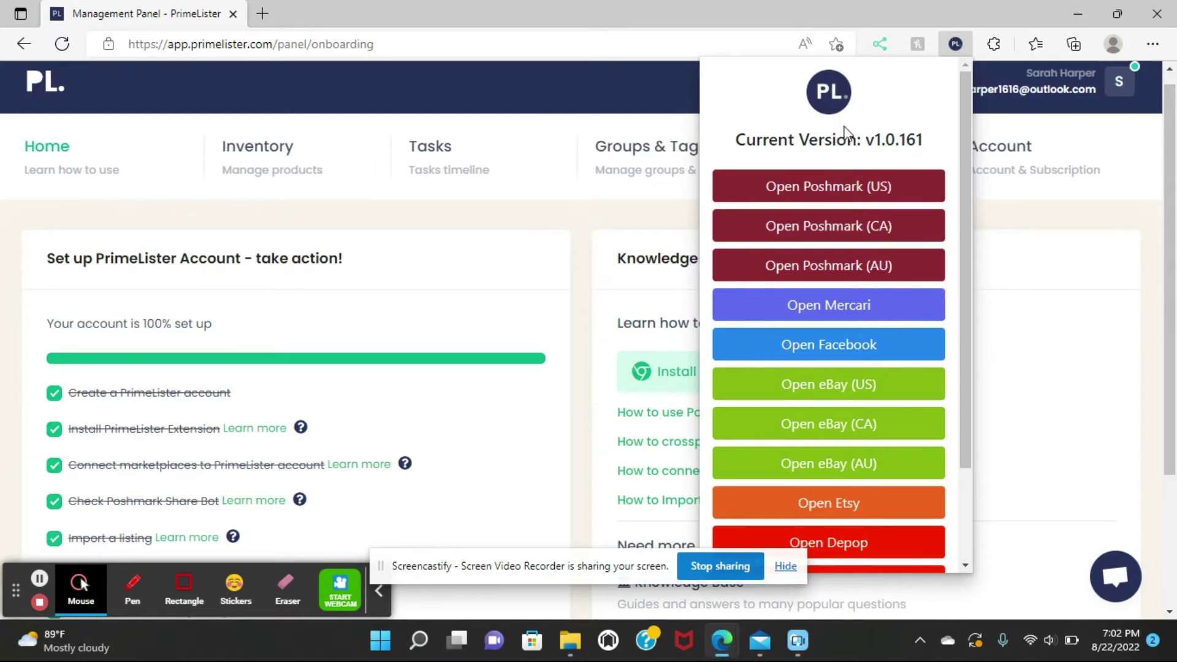
left_click(819, 186)
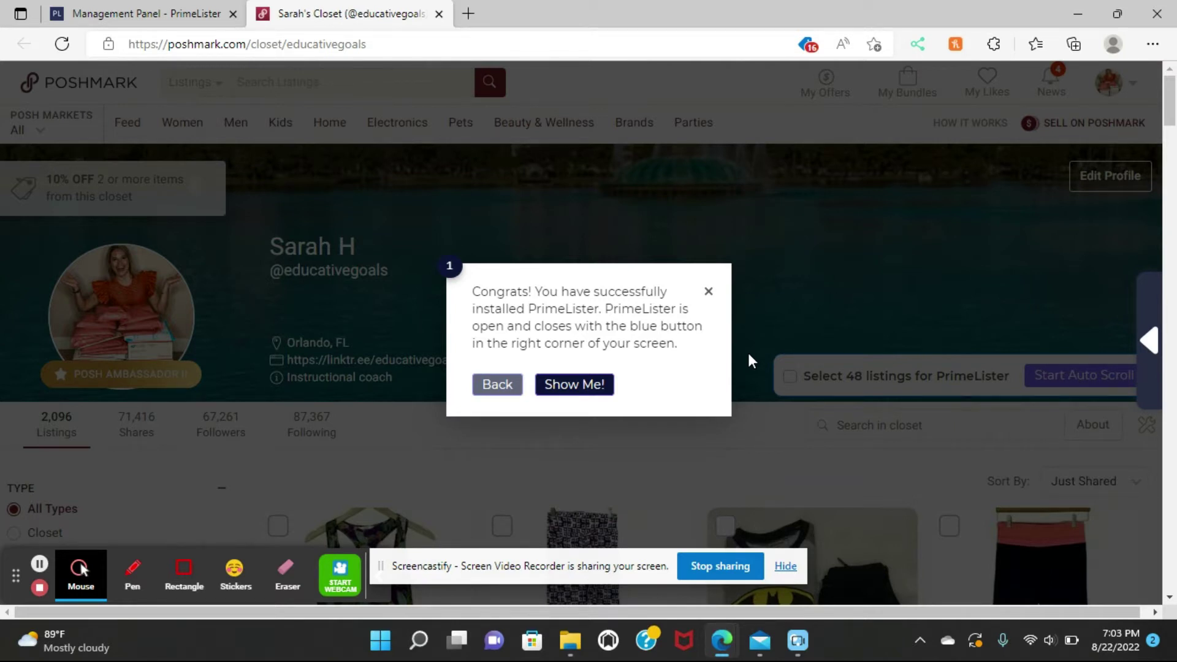
Start the PrimeLister tour, browse the Poshmark Assistant and Listing Actions tools, then close the panel.
left_click(576, 389)
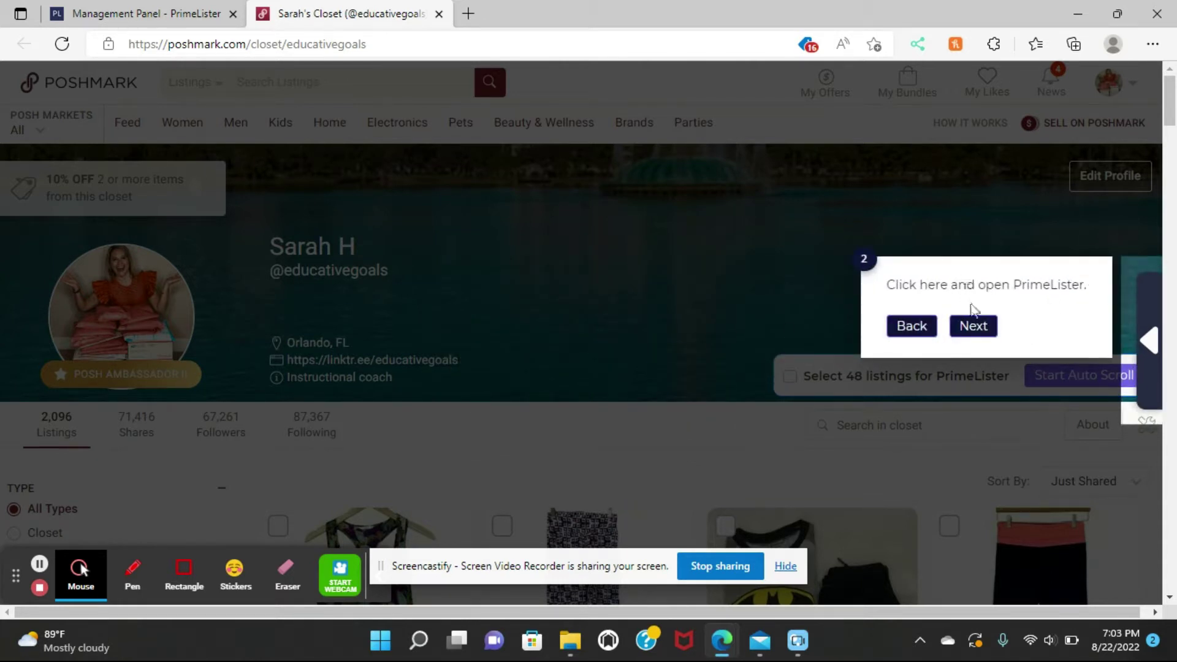
left_click(975, 327)
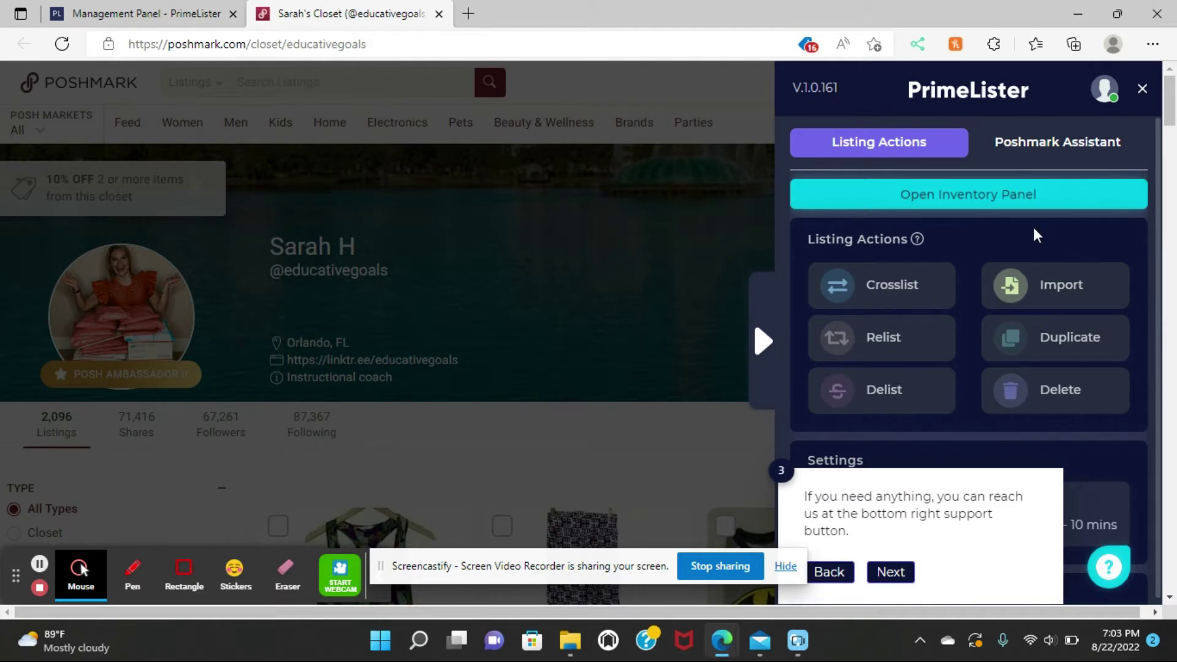
left_click(1063, 157)
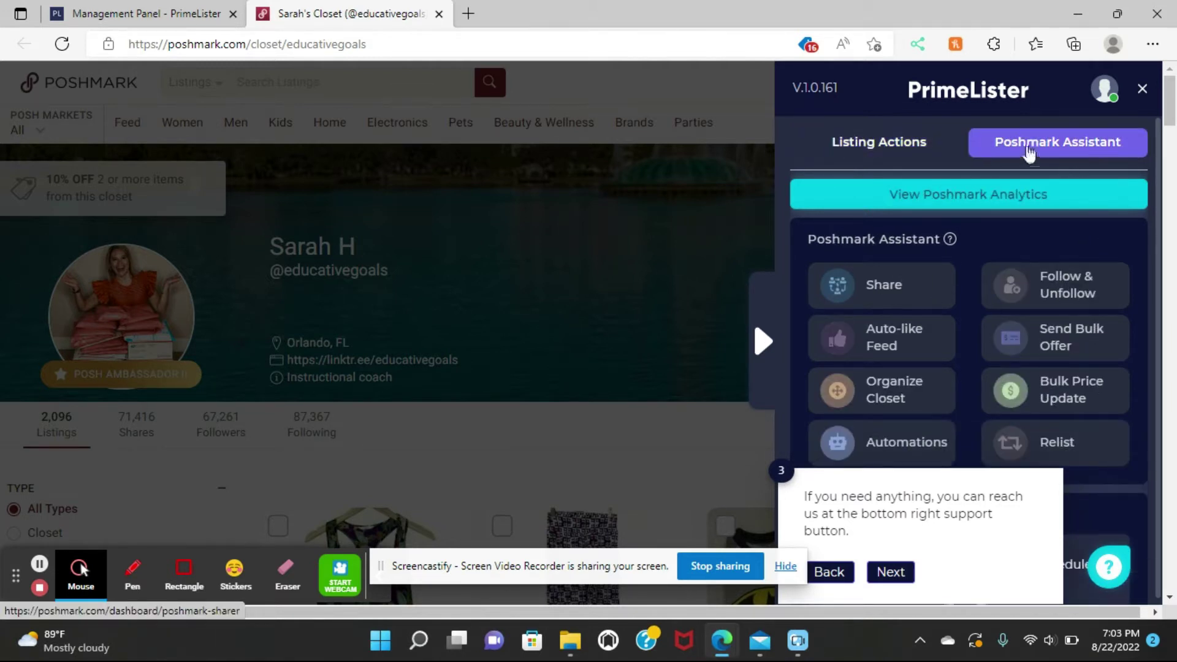
left_click(905, 160)
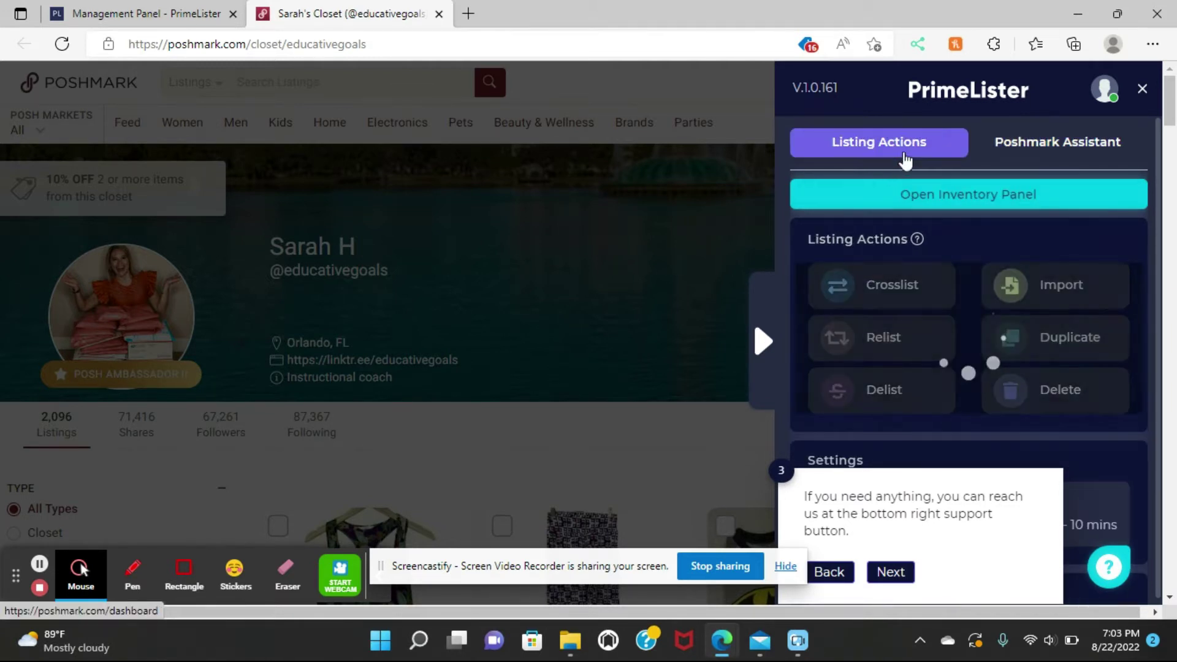
left_click(1143, 91)
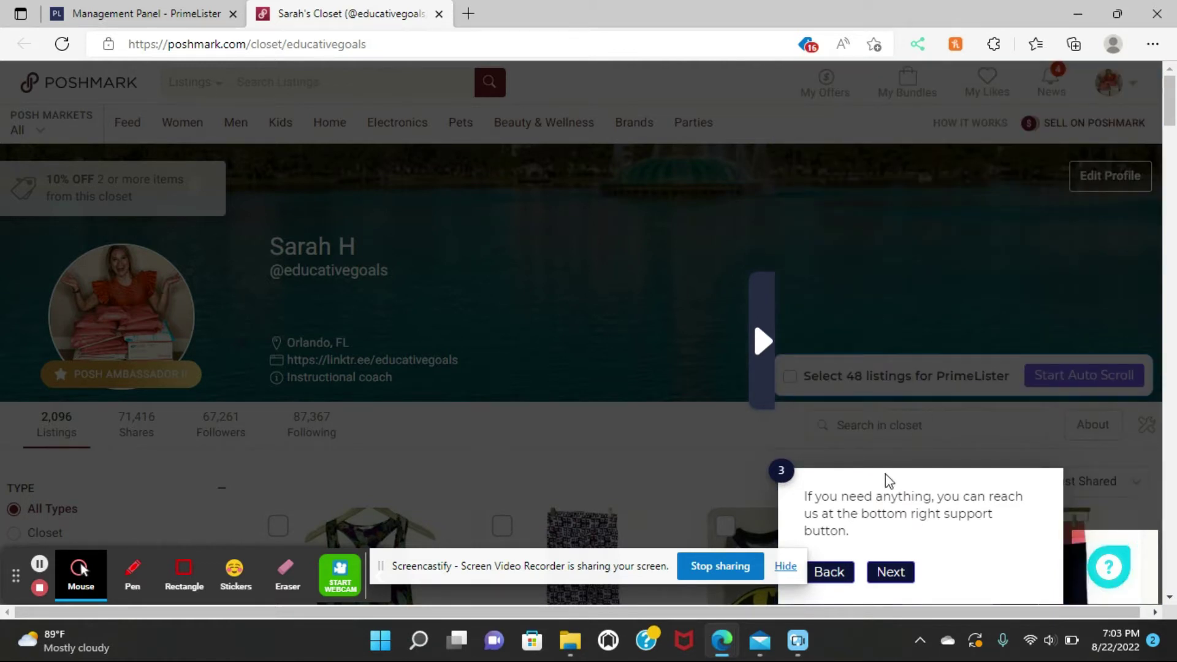
Advance the walkthrough to its final step and open the PrimeLister extension launcher.
left_click(890, 572)
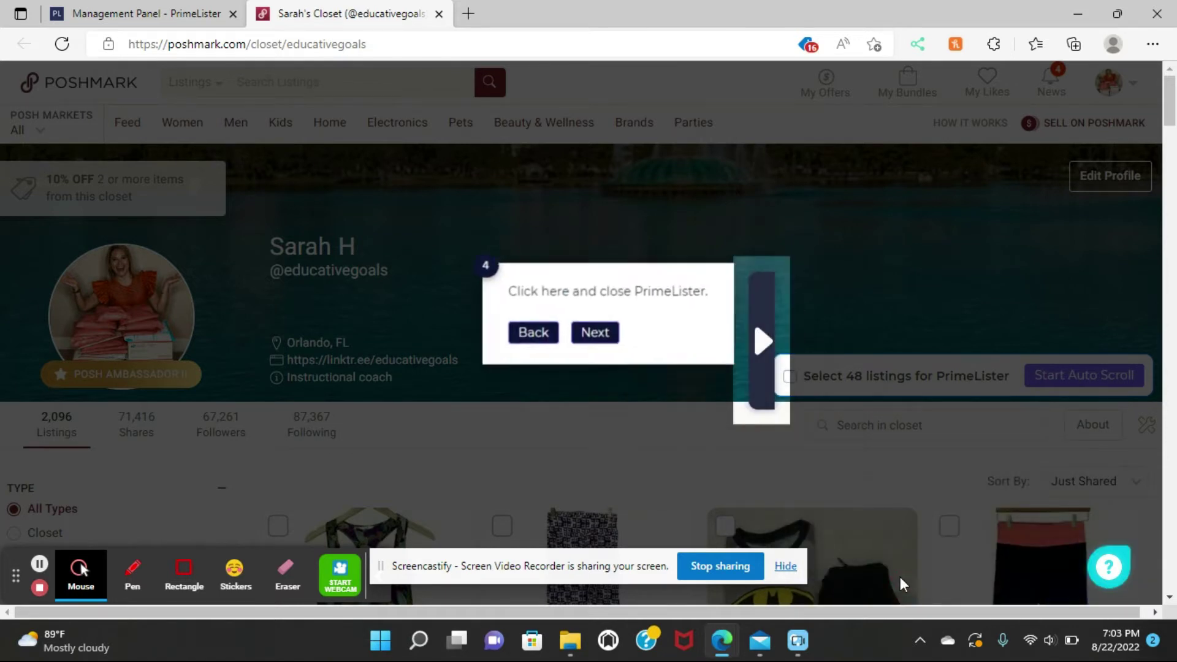
left_click(587, 325)
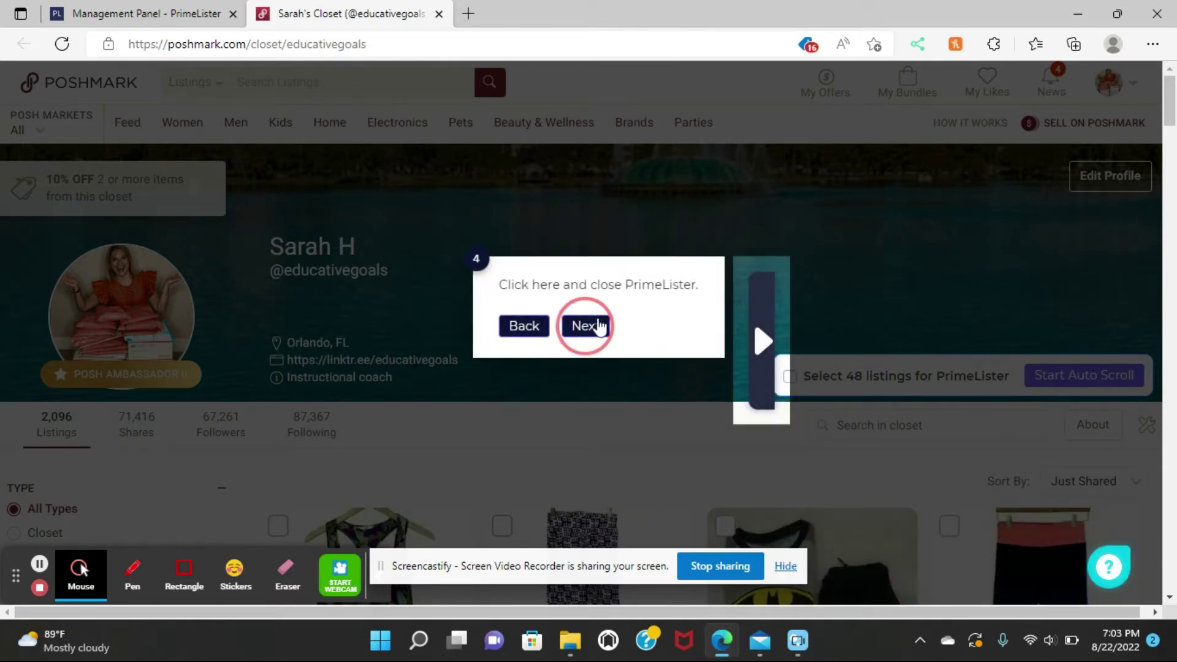
left_click(994, 44)
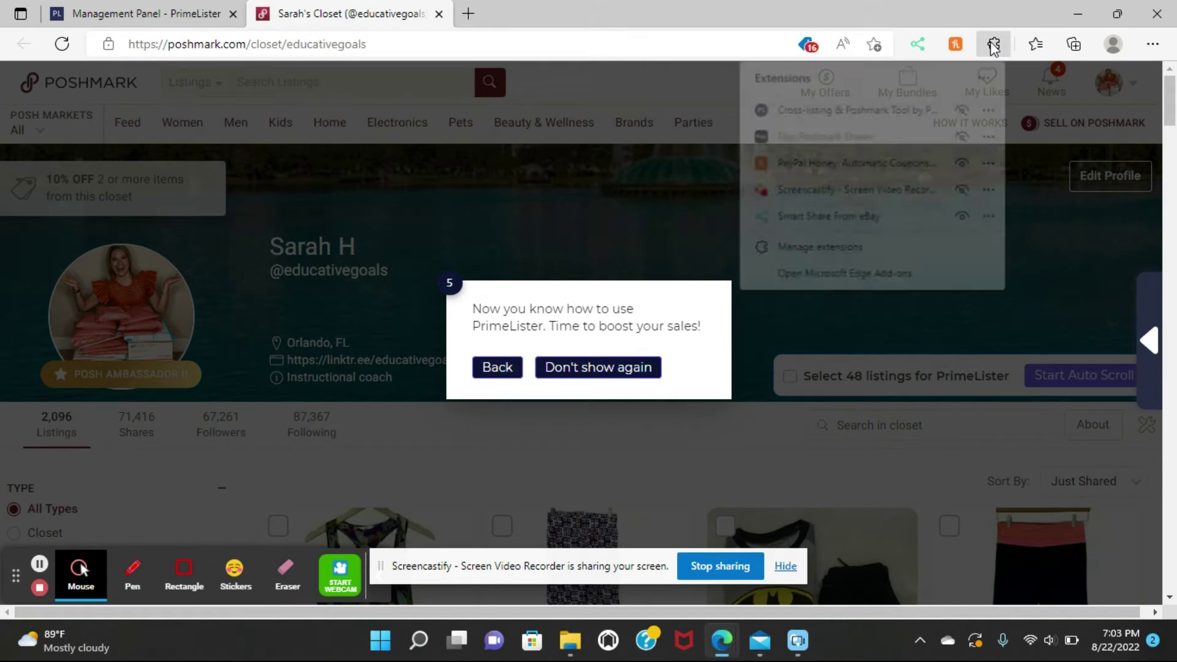
left_click(800, 108)
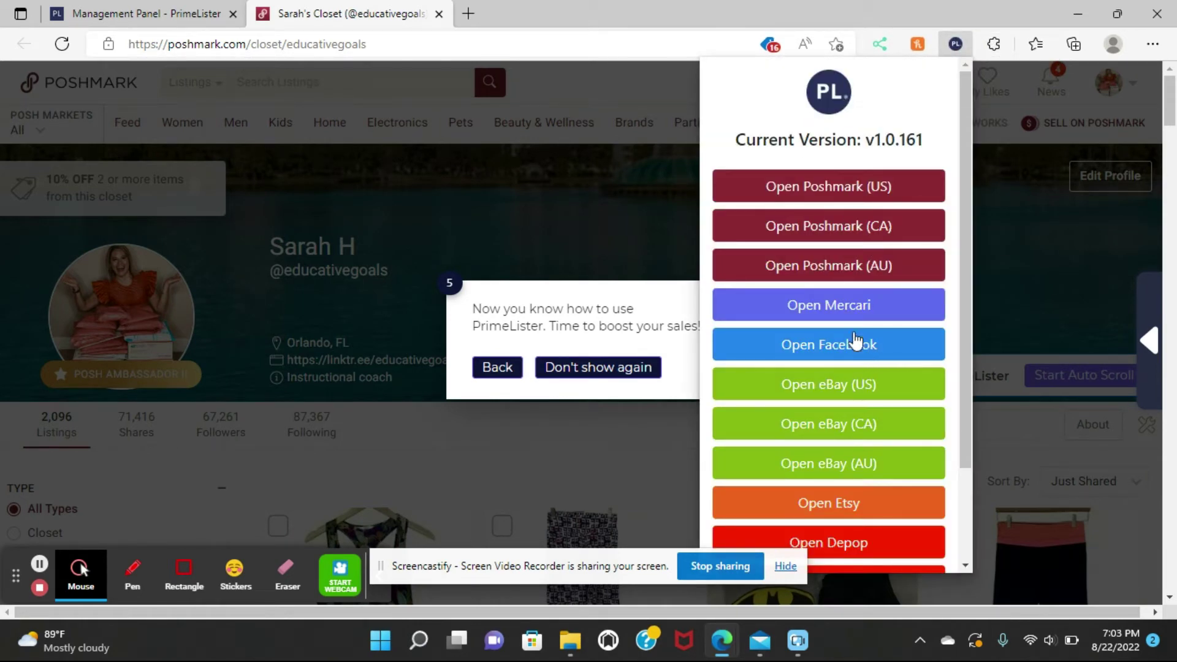
Open Mercari's 411 active listings, permanently dismiss the tour, and open the PrimeLister panel.
left_click(840, 306)
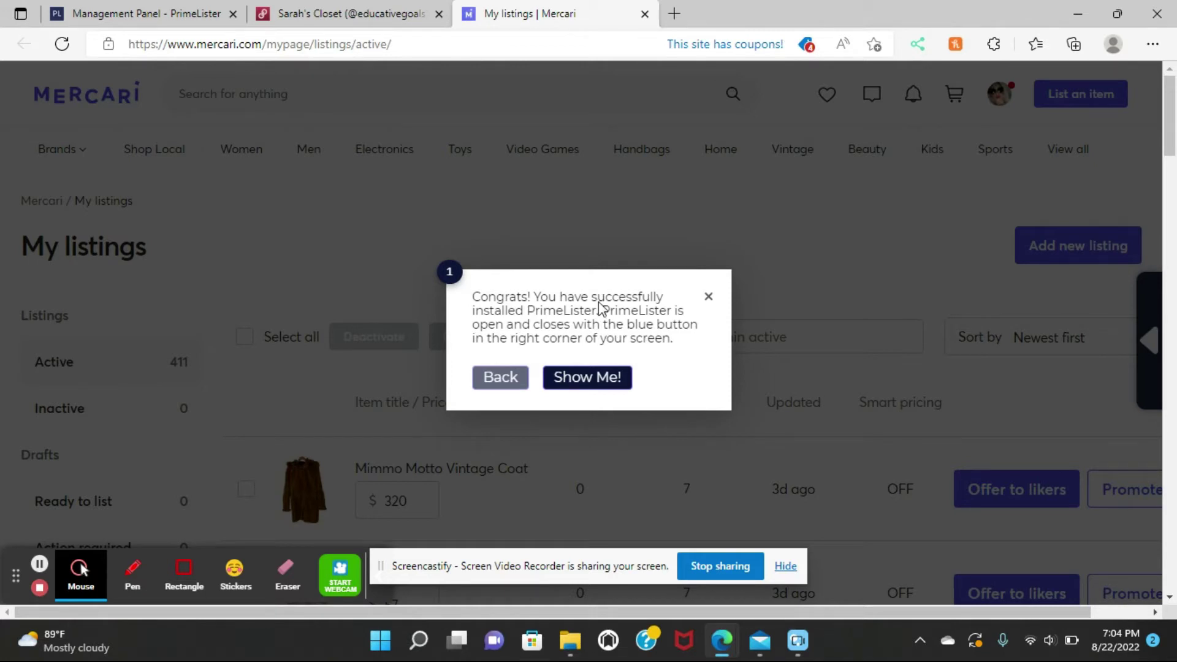
left_click(601, 380)
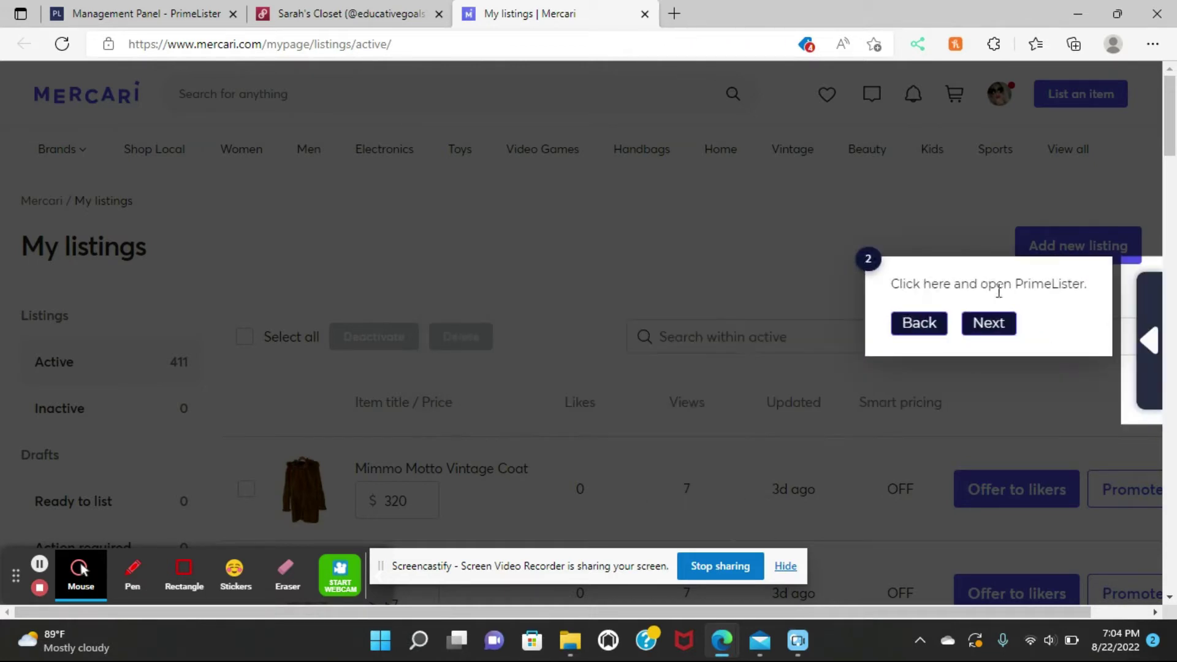
left_click(979, 336)
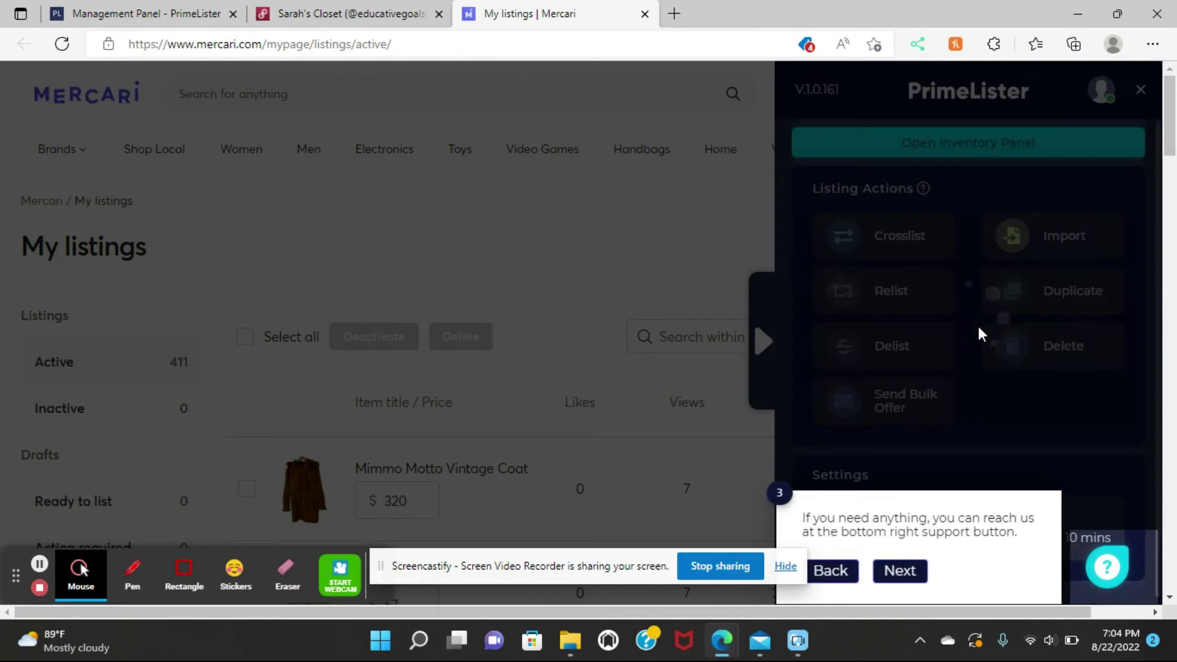
left_click(900, 570)
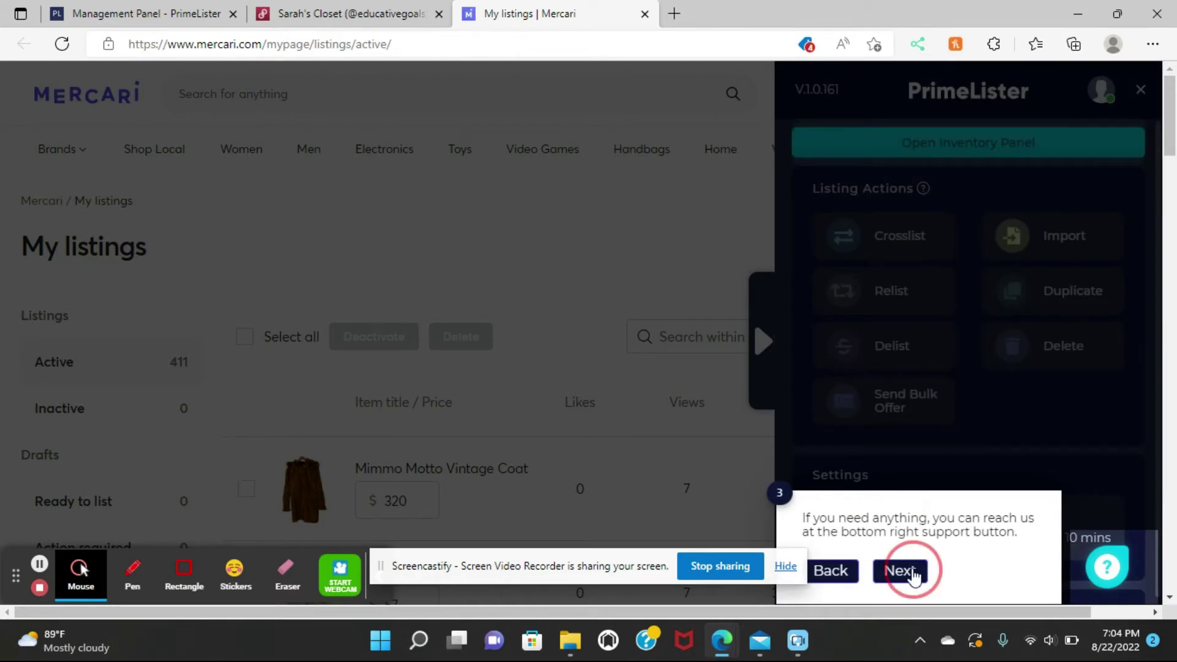
left_click(601, 323)
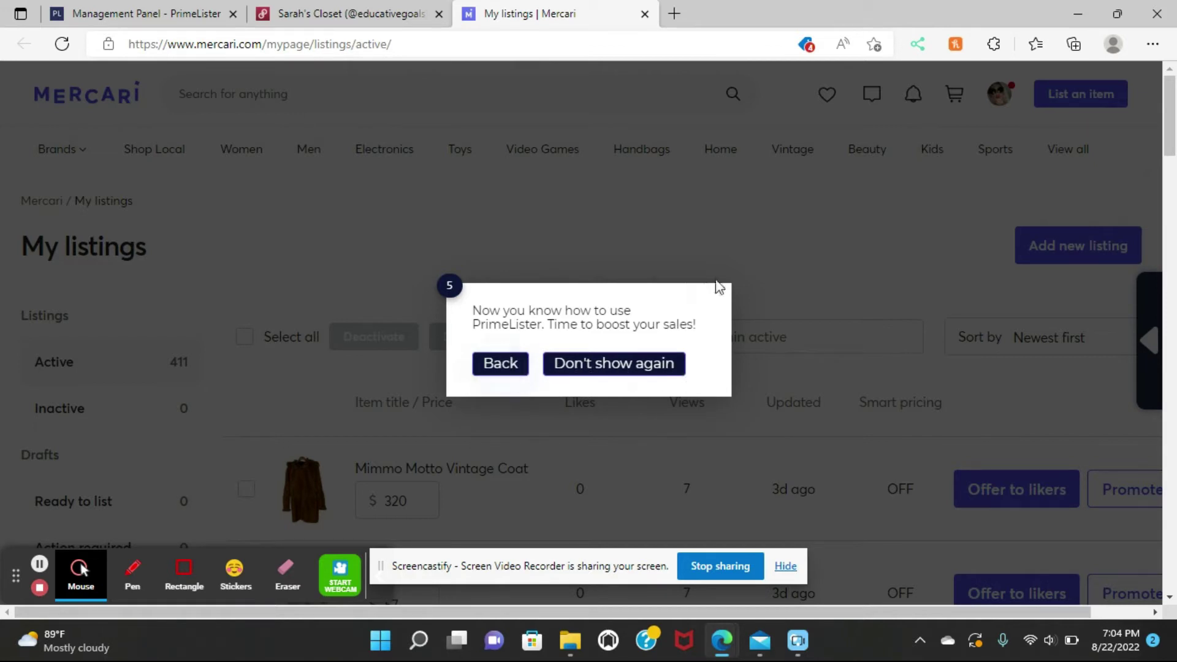
left_click(656, 365)
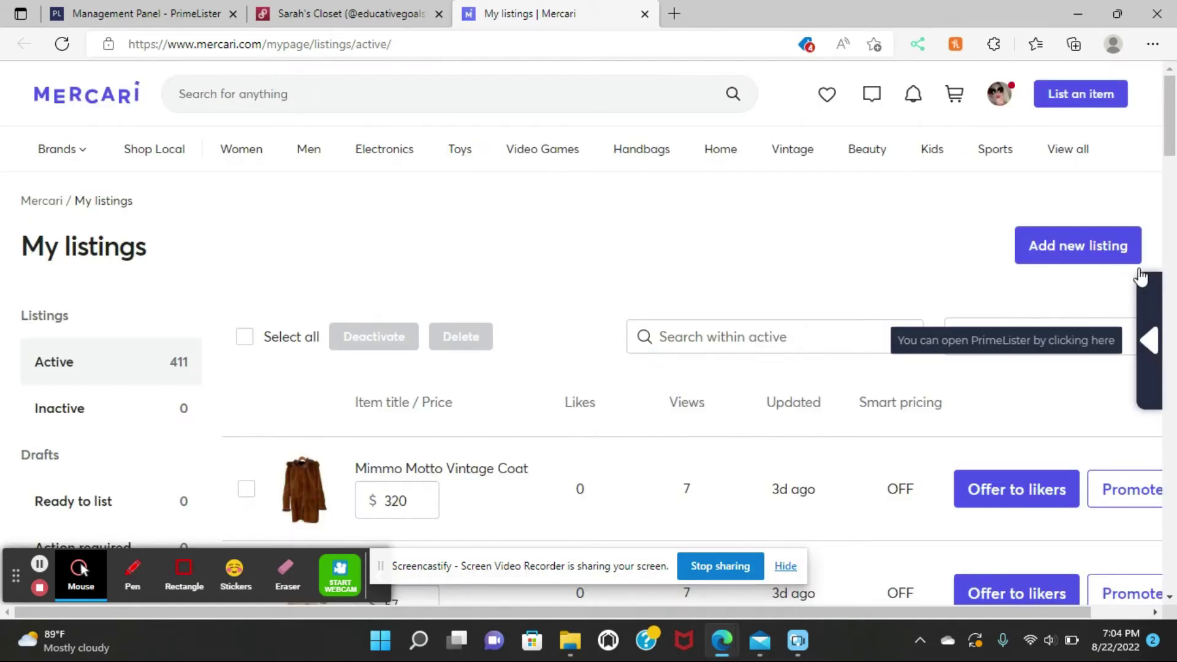
left_click(1155, 344)
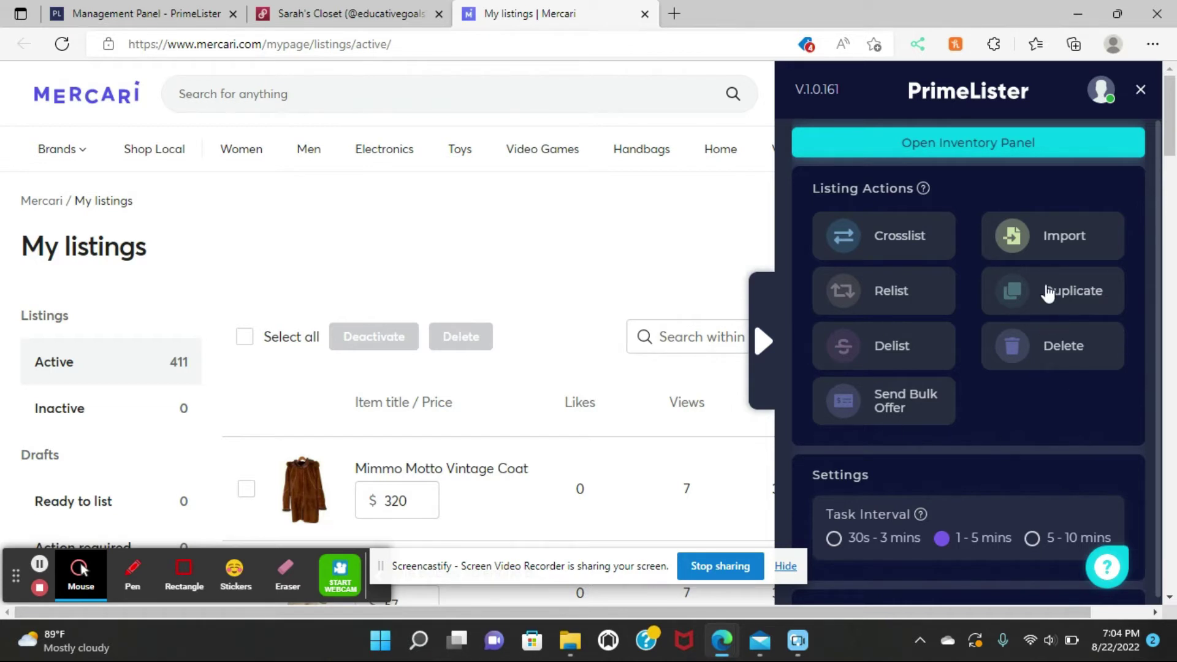
Launch eBay (US) active listings from the extension popup and open the PrimeLister panel there.
left_click(1101, 92)
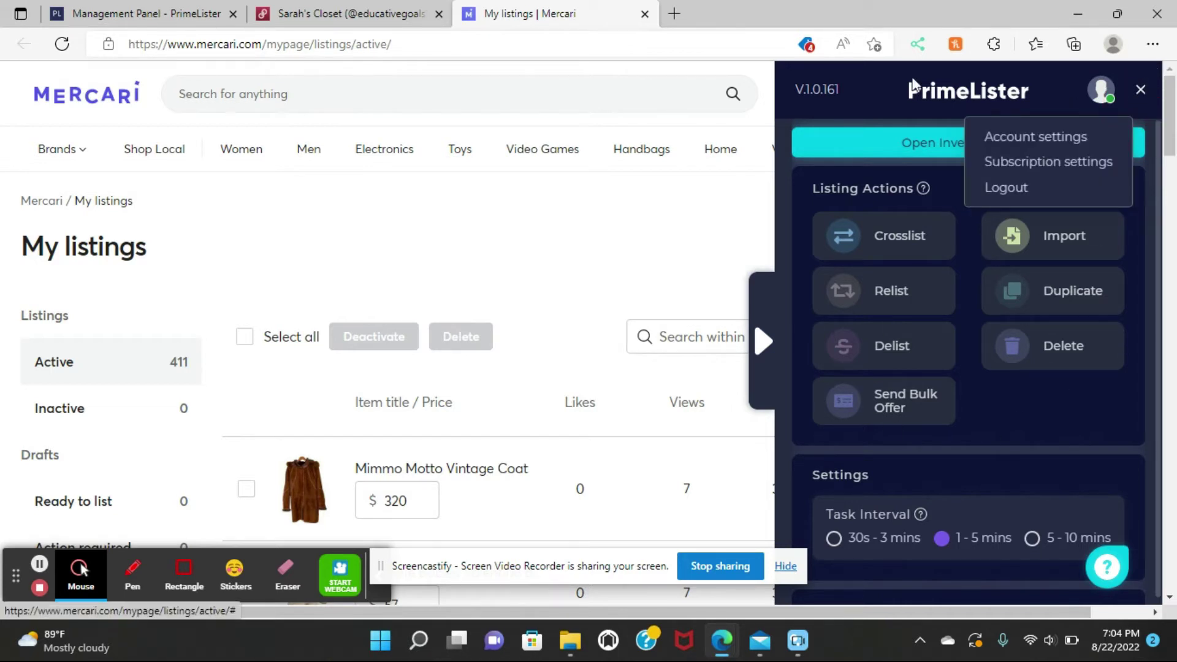
left_click(994, 45)
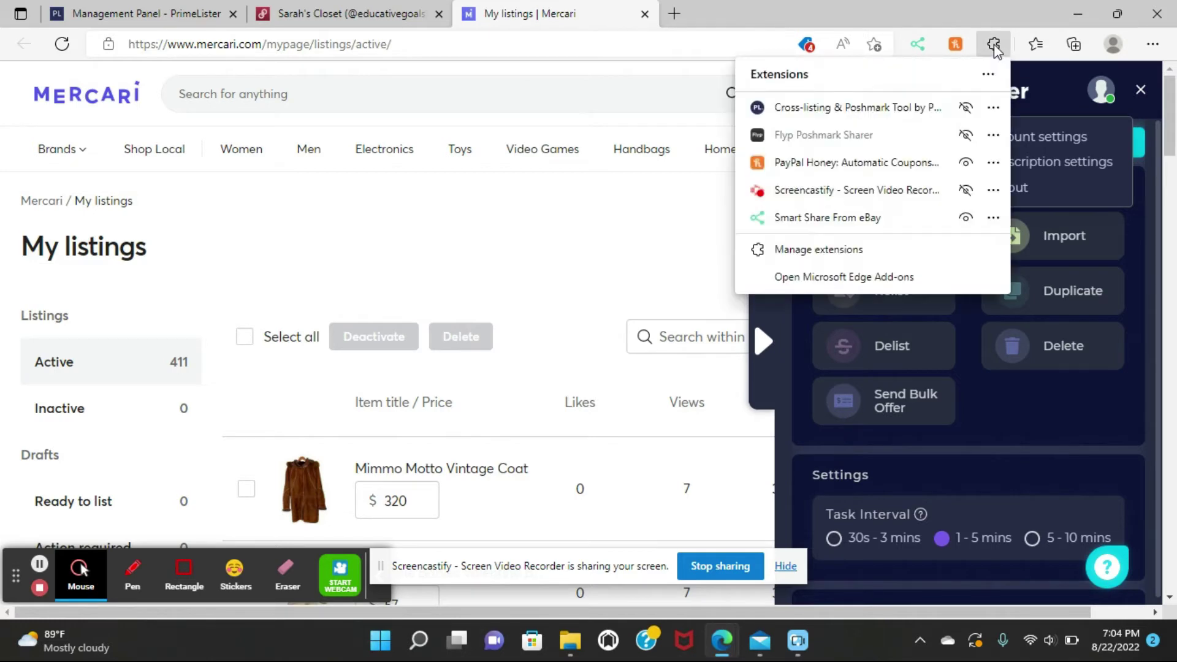
left_click(830, 103)
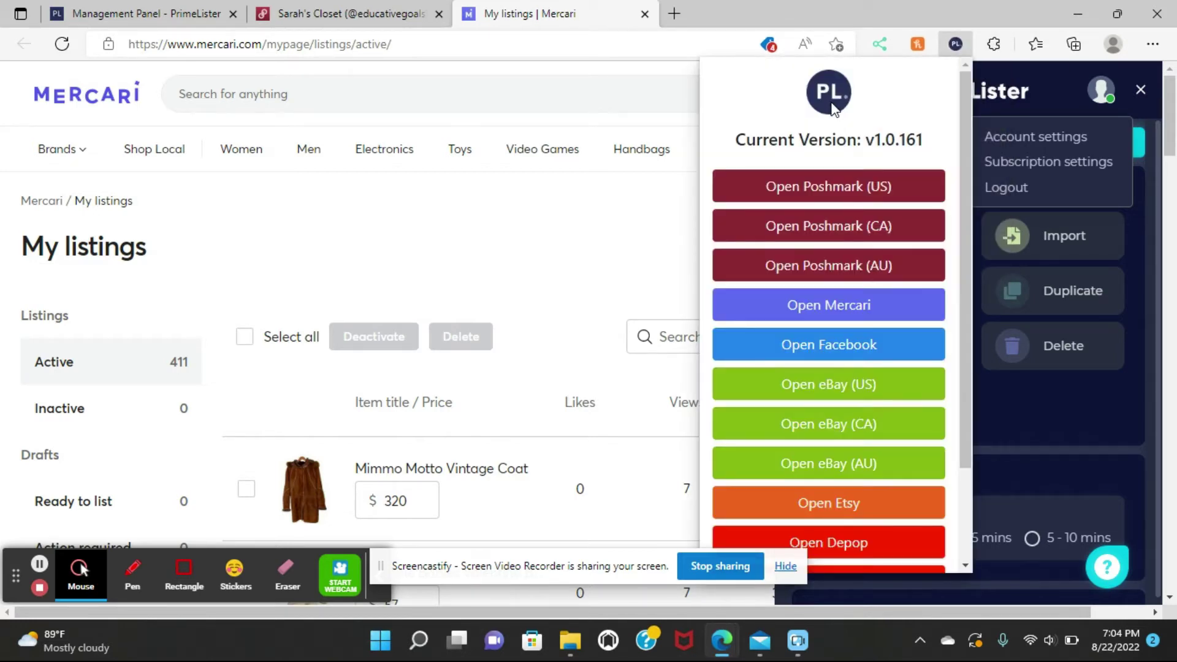
left_click(835, 386)
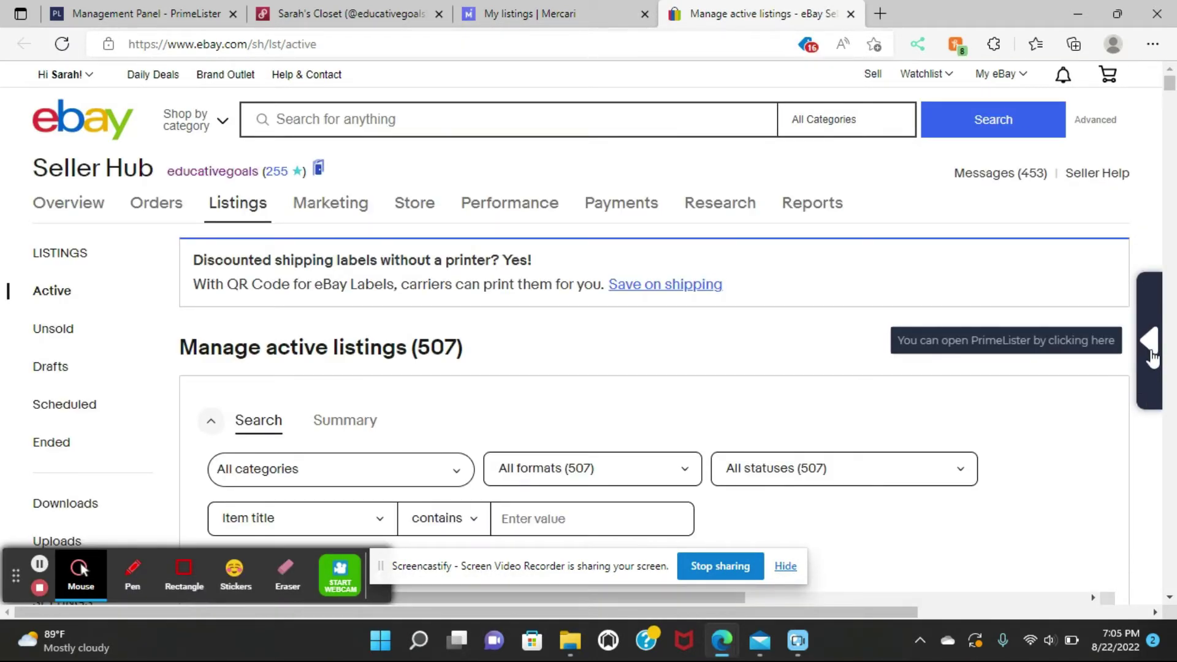
left_click(1153, 334)
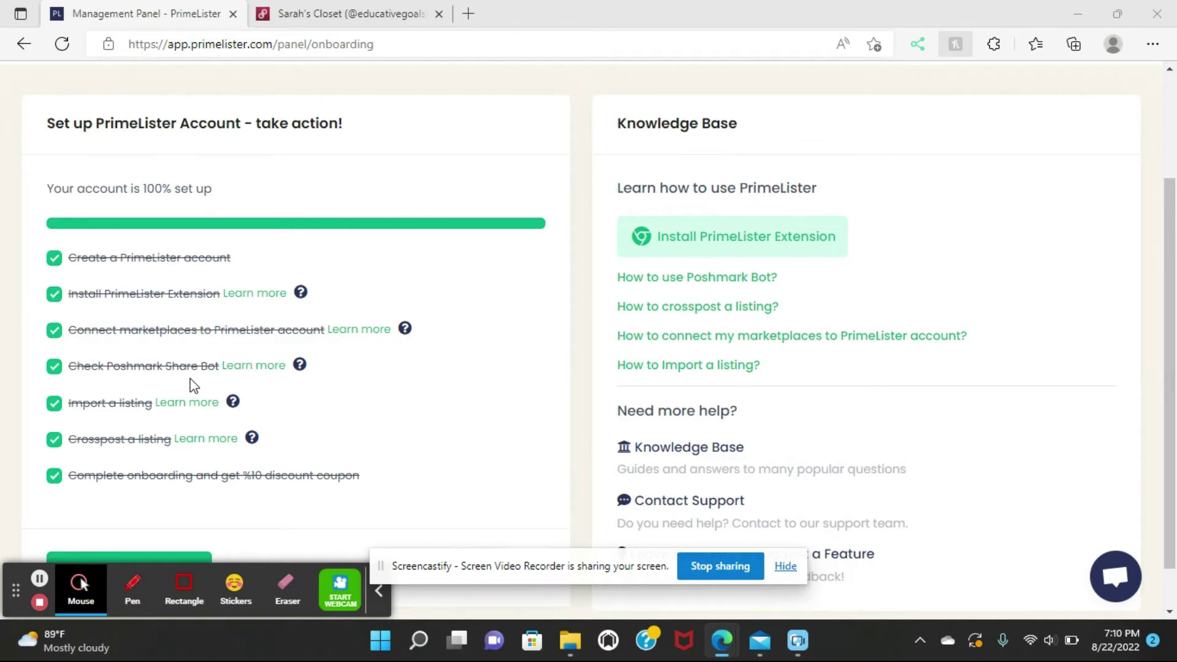
Switch to the Poshmark closet tab and open the PrimeLister side panel with Listing Actions.
left_click(365, 15)
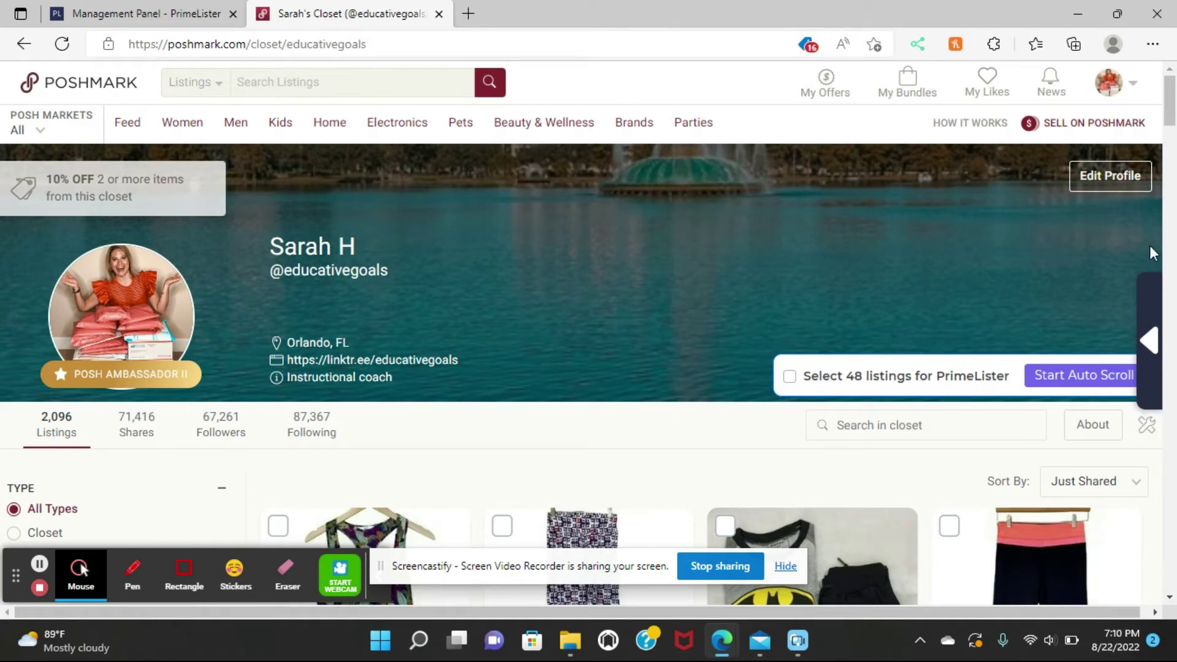
left_click(1150, 337)
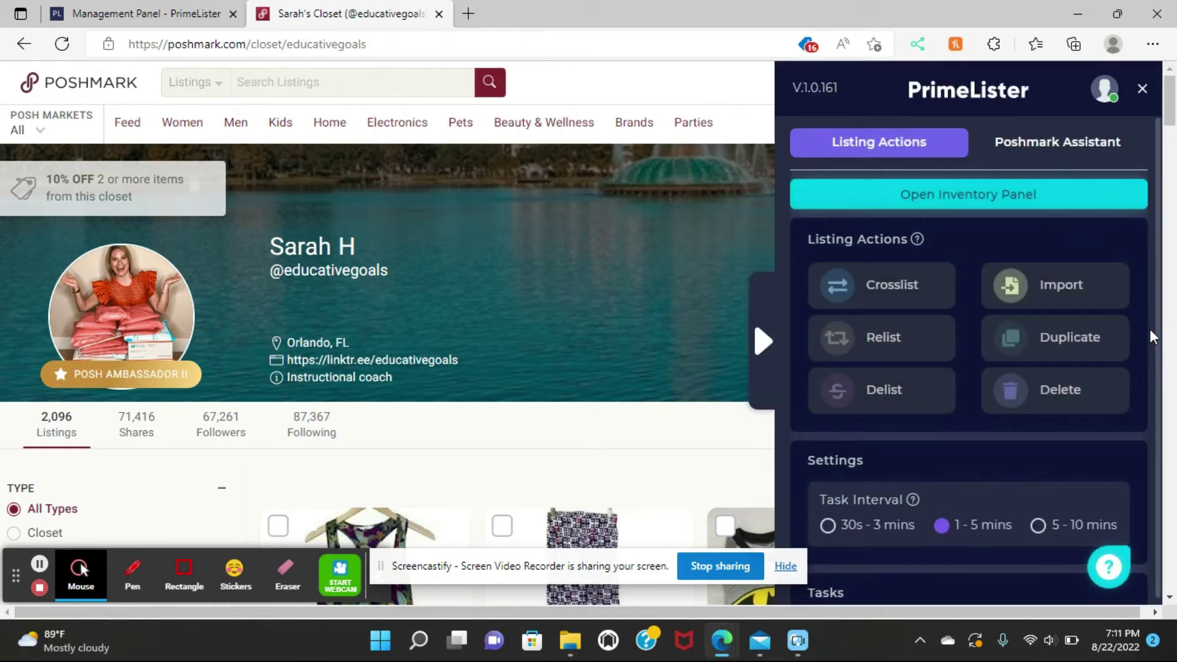
Open Poshmark Assistant's Share settings: My Closet, all listings, to followers, medium speed.
left_click(1033, 149)
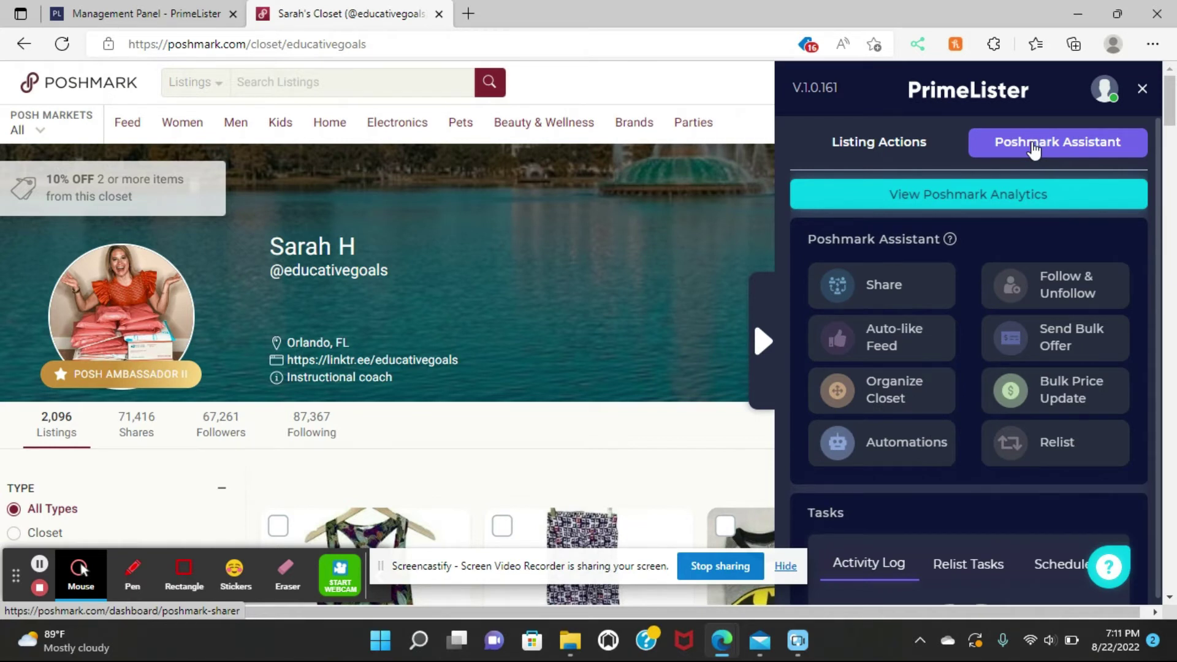
left_click(866, 288)
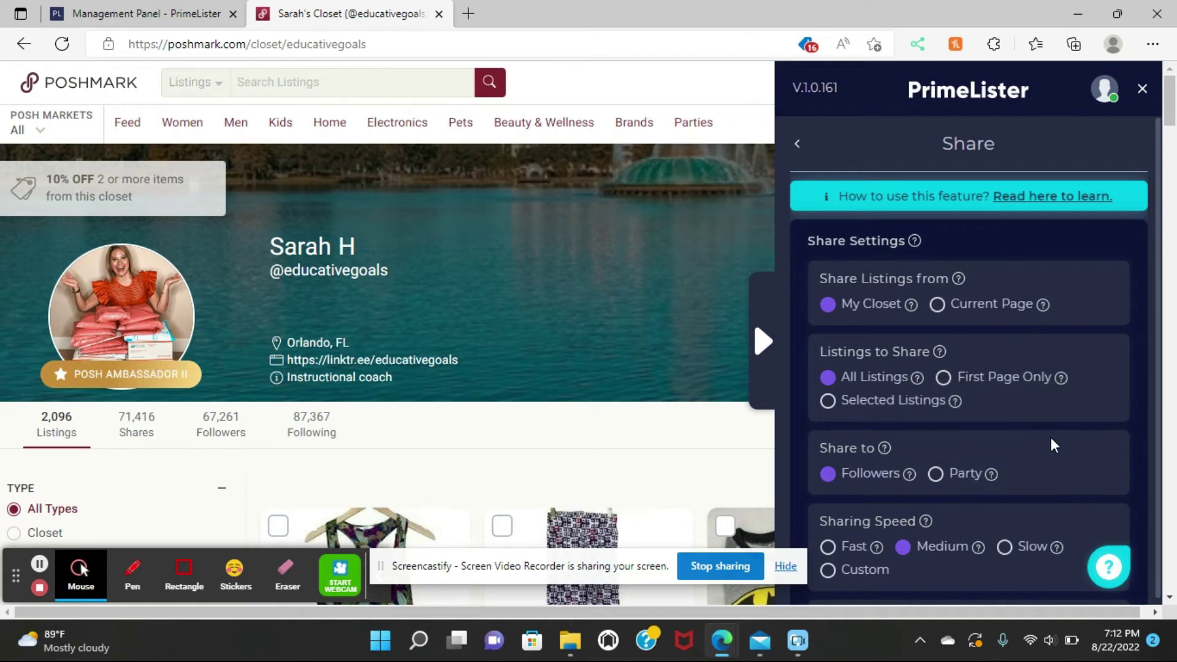
left_click(1157, 228)
left_click_drag(1158, 233, 1158, 361)
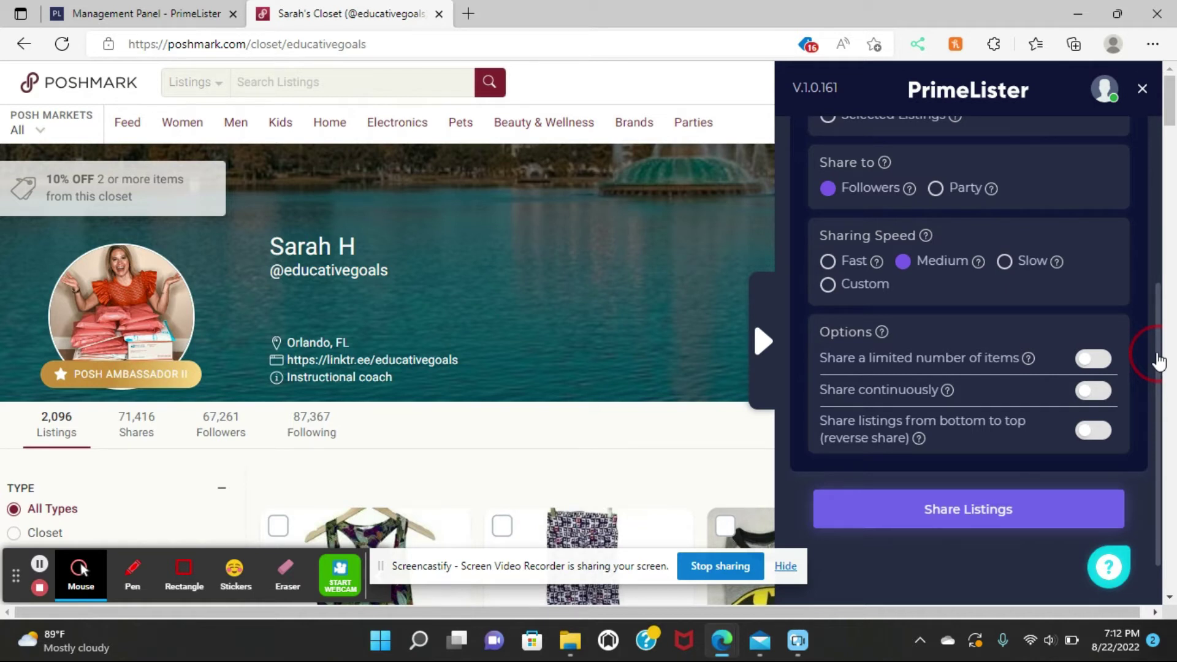
left_click_drag(1157, 361, 1159, 316)
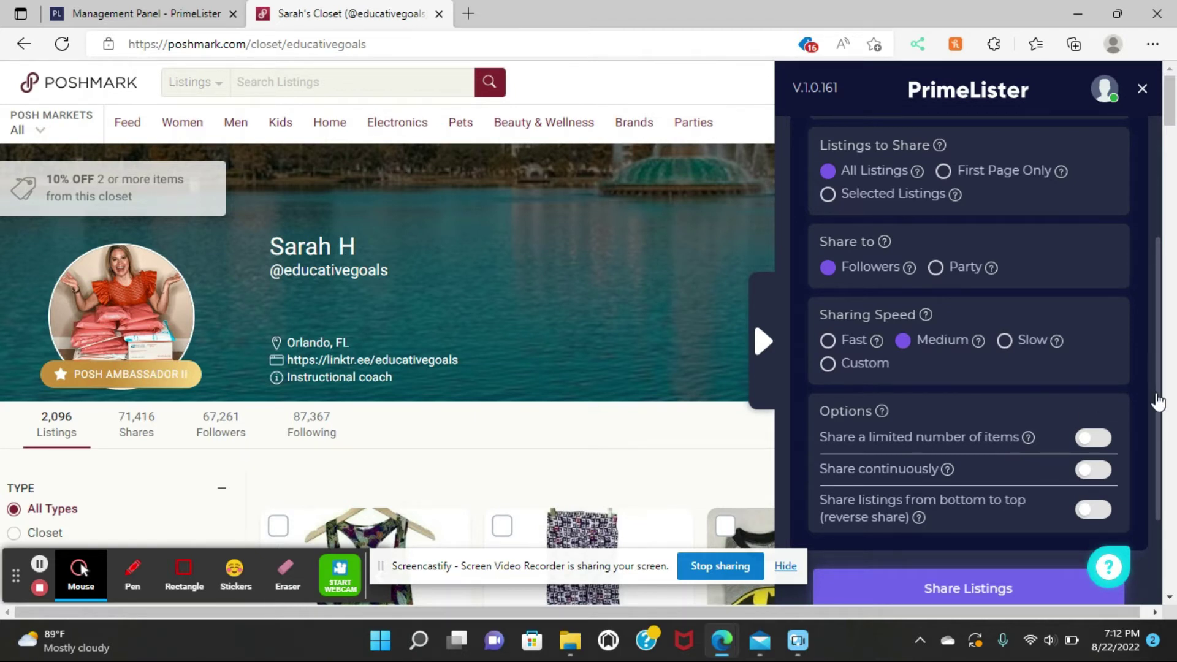
left_click_drag(1156, 394, 1156, 446)
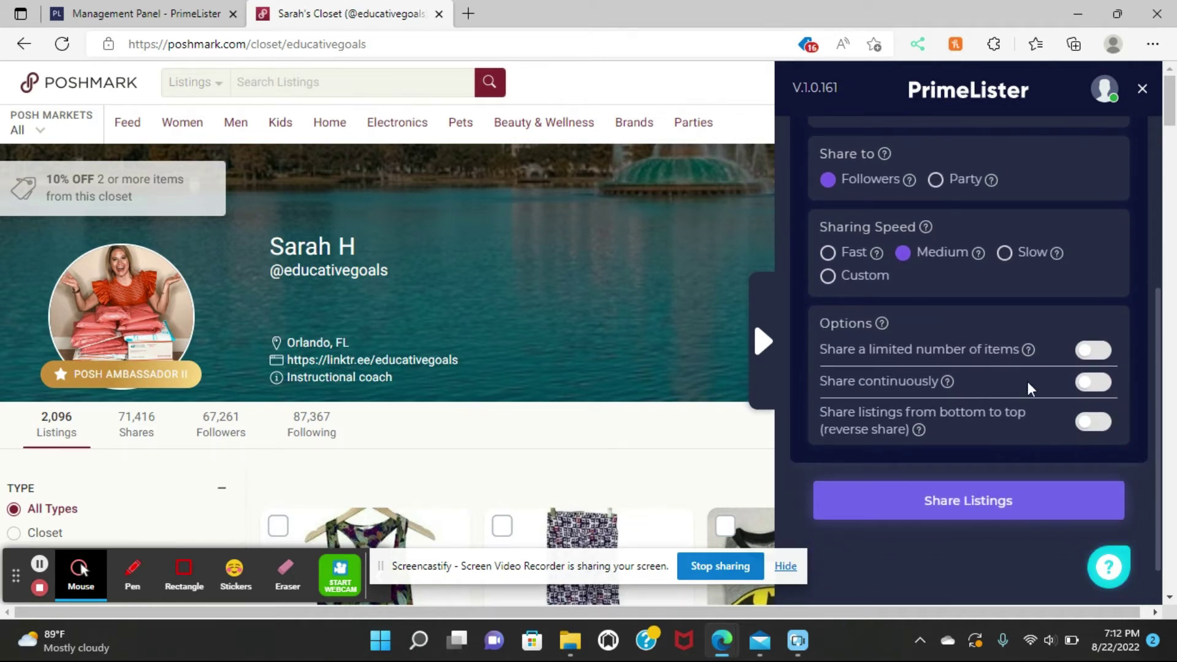
left_click(1091, 384)
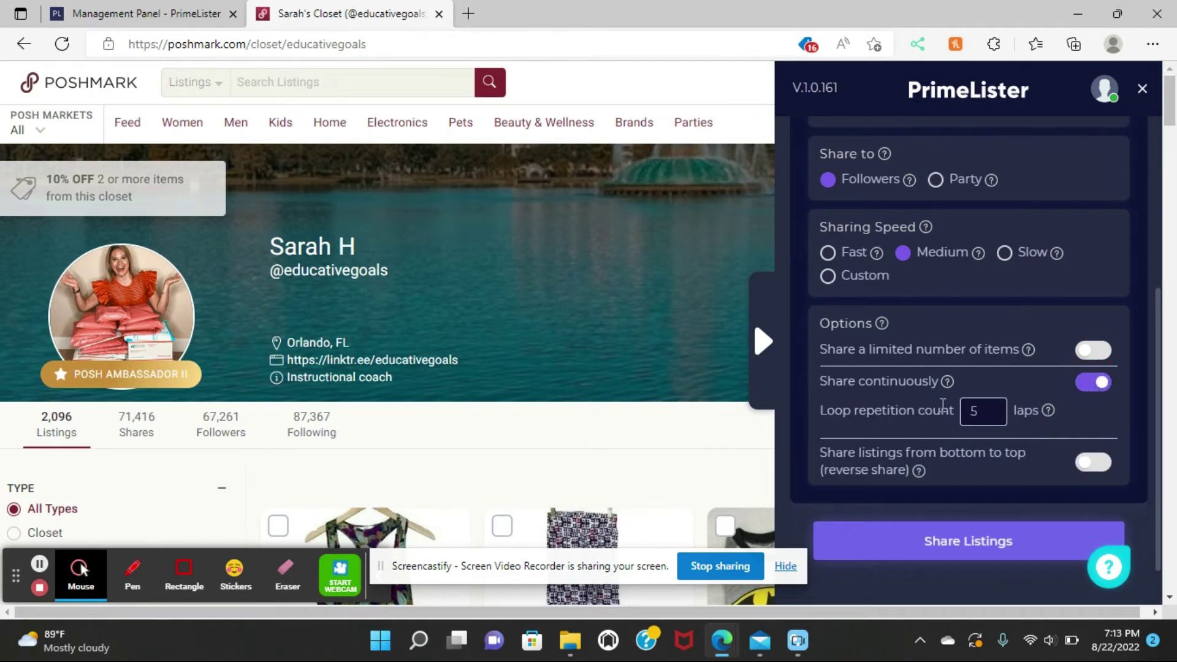
Turn Share continuously back off and enable bottom-to-top reverse sharing.
mouse_move(1049, 418)
left_click(1093, 382)
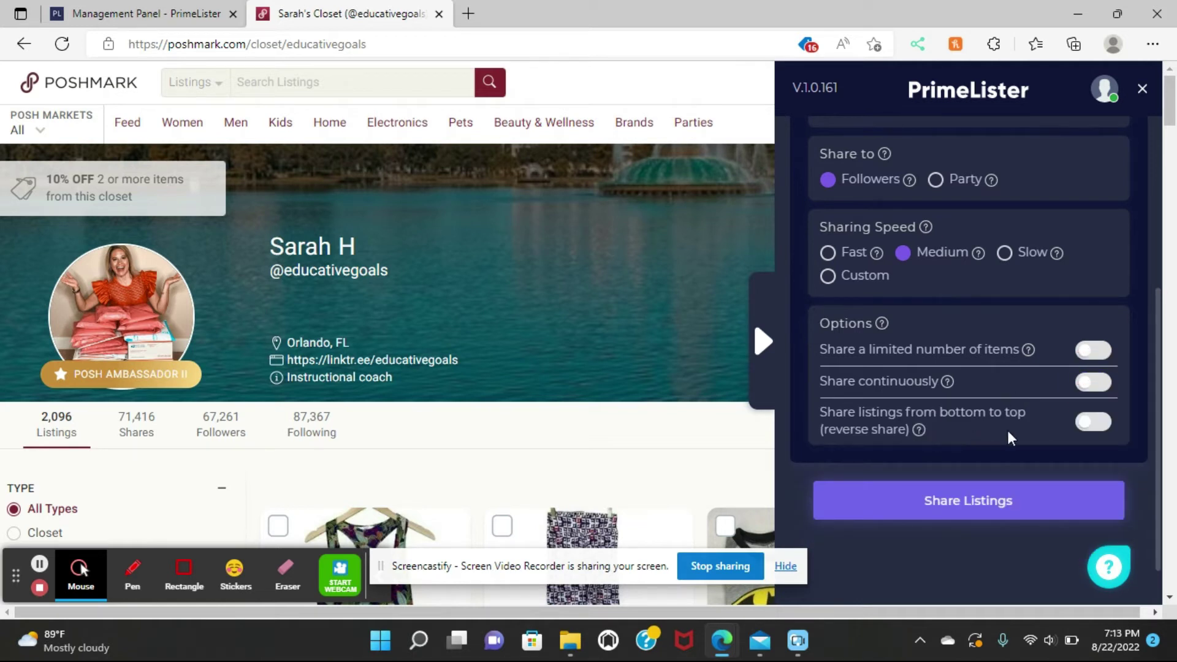
left_click(1086, 423)
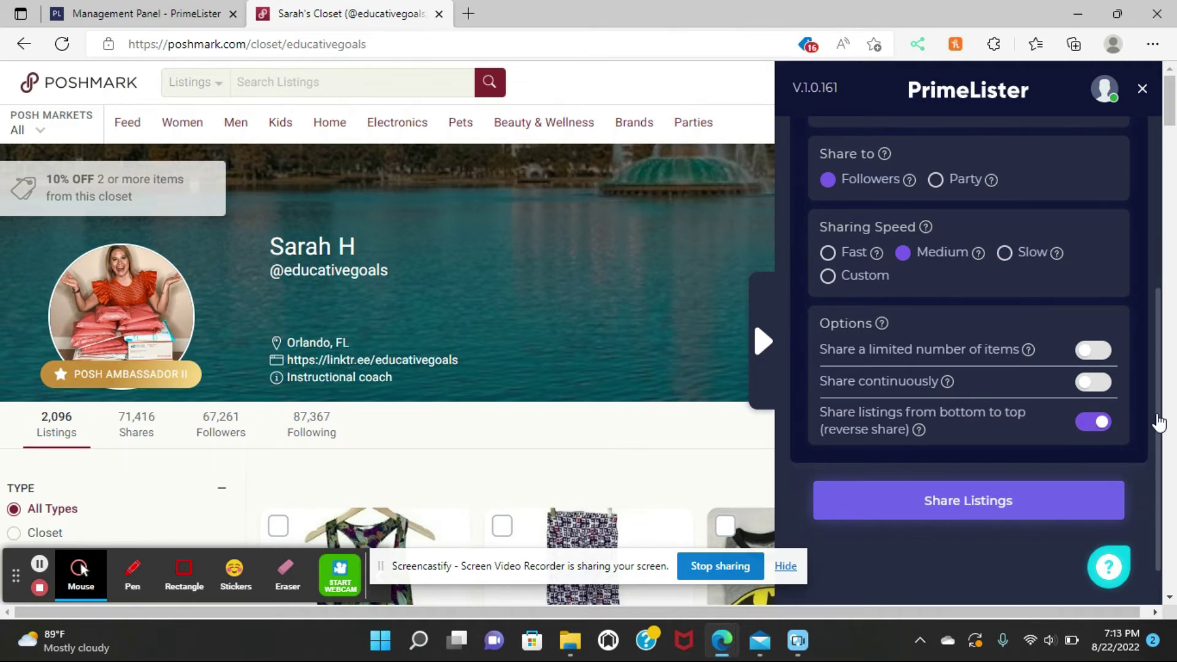
Schedule sharing of all closet listings as a recurring daily task and acknowledge the scheduled-tasks notice.
left_click(995, 500)
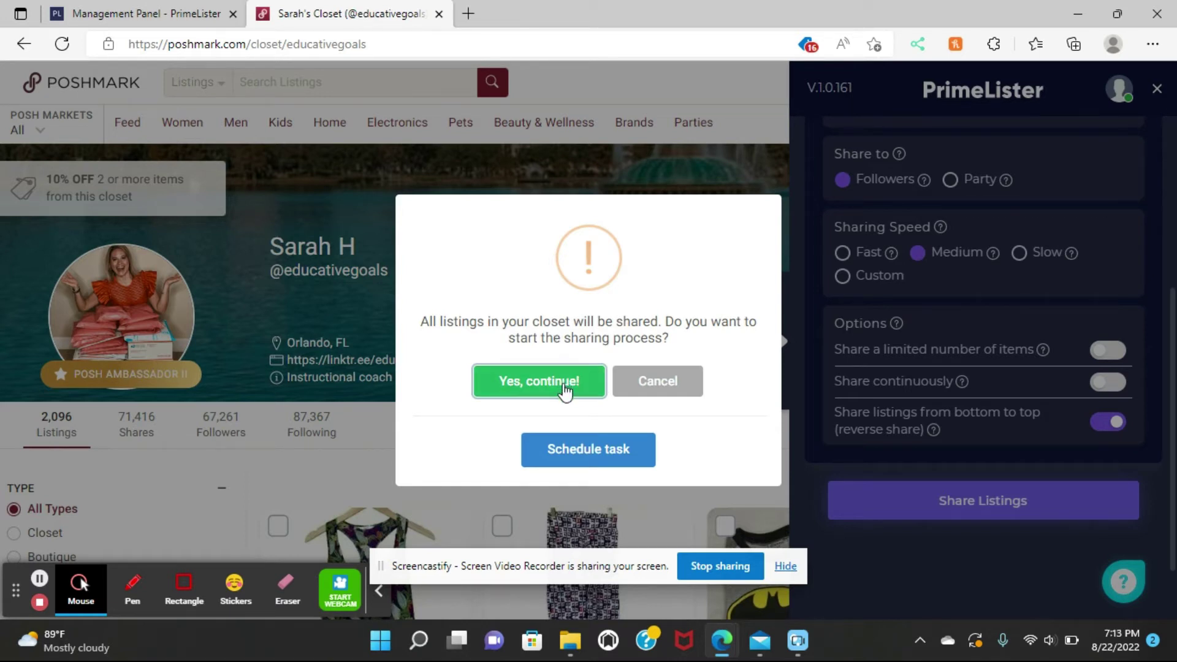
left_click(603, 454)
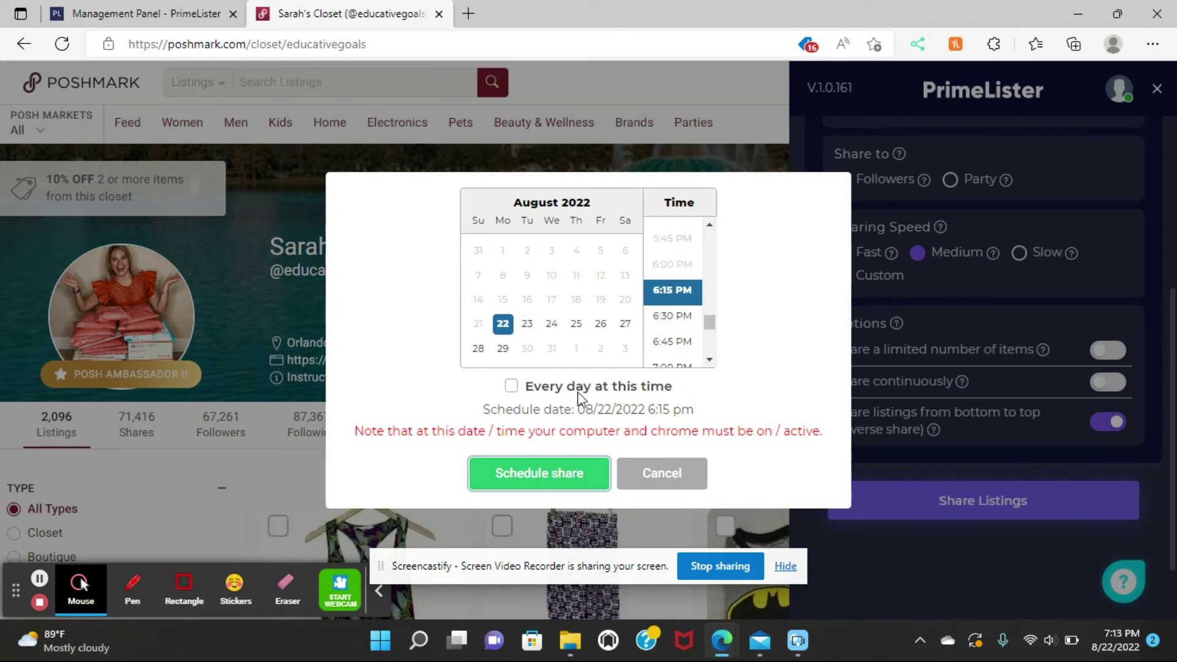
left_click(513, 386)
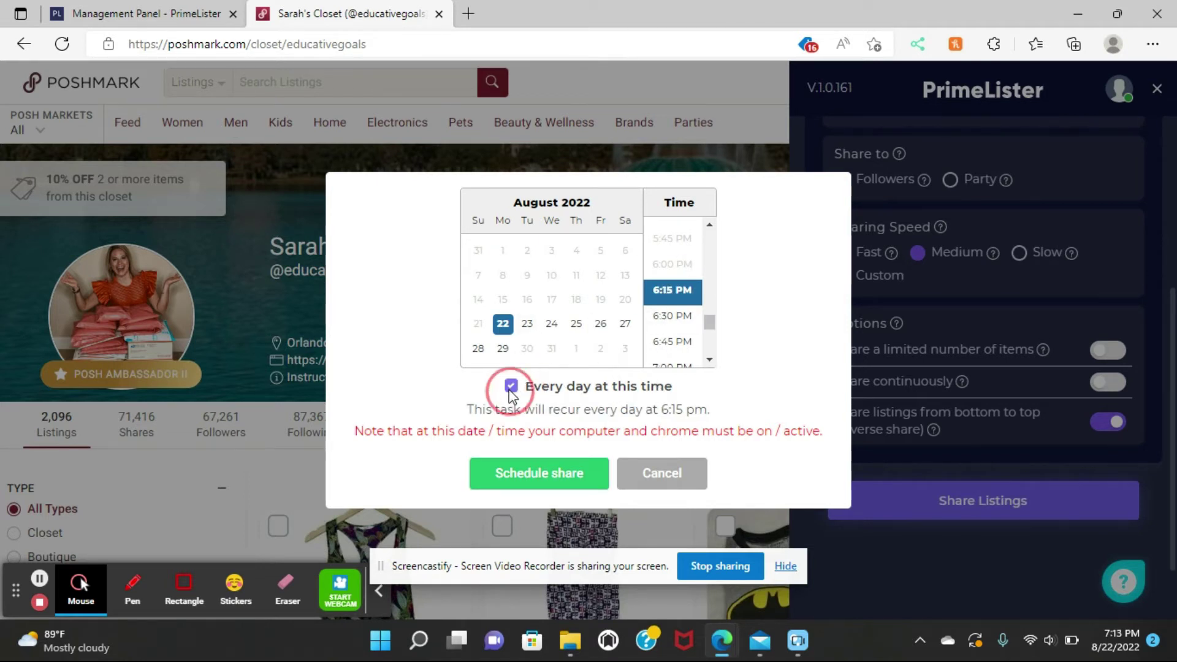
key("space")
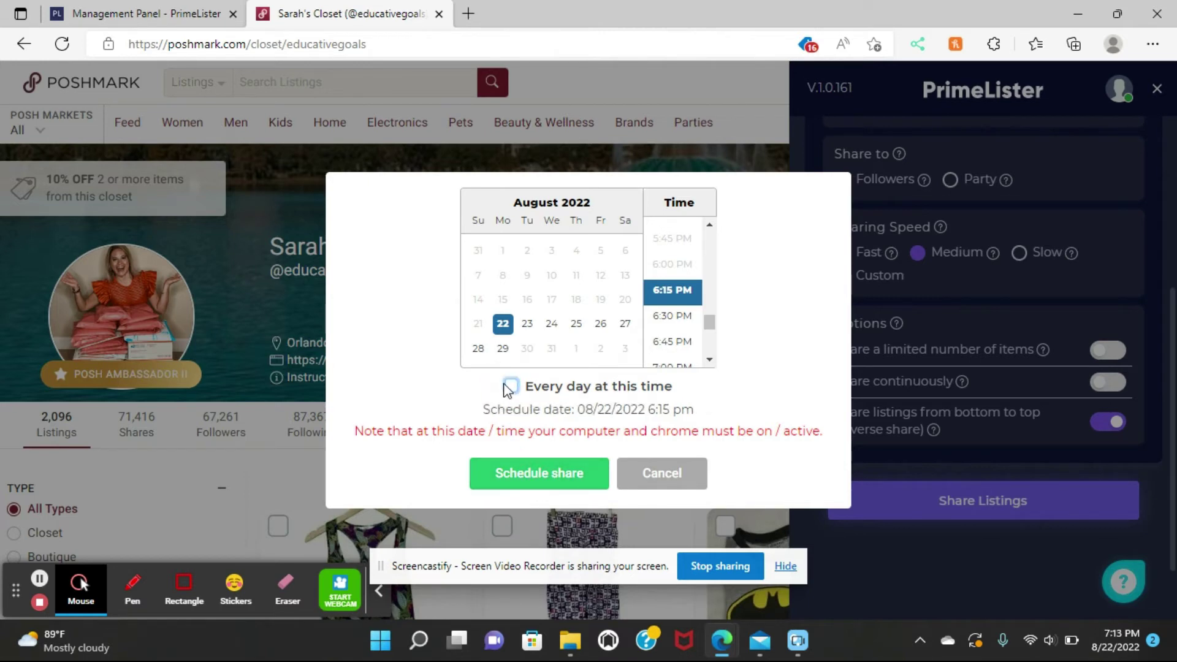
left_click(509, 386)
left_click(531, 479)
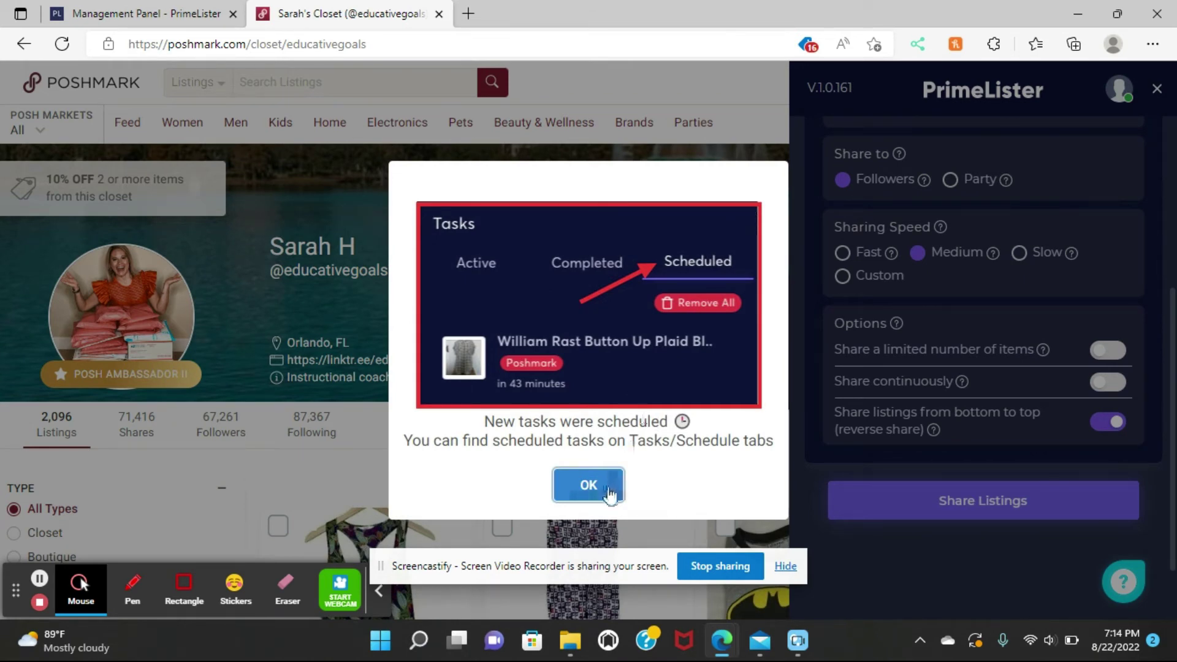
left_click(587, 488)
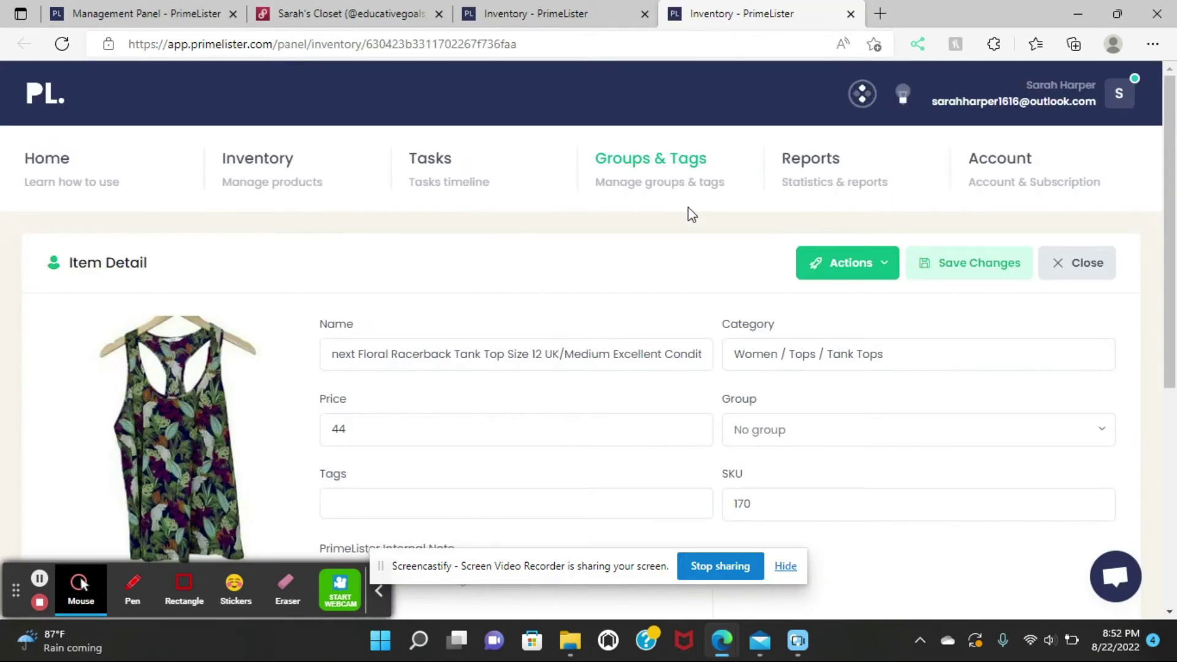
Back on the Poshmark closet, dismiss the no-product warning and select the floral tank listing.
left_click(607, 12)
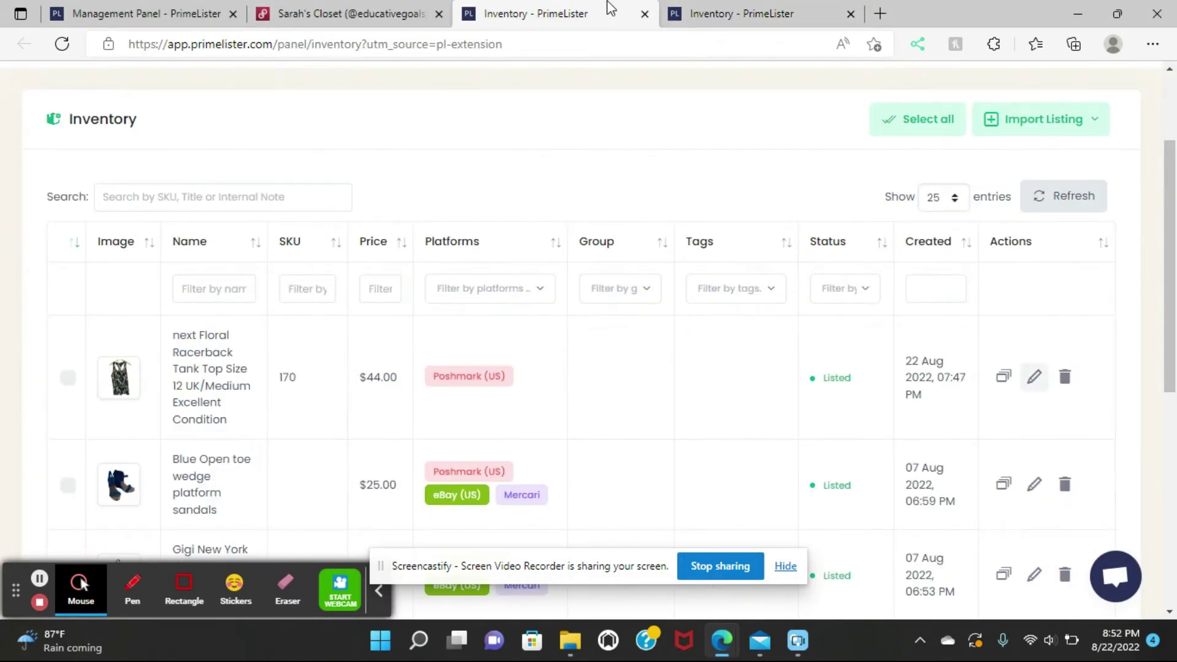
left_click(347, 7)
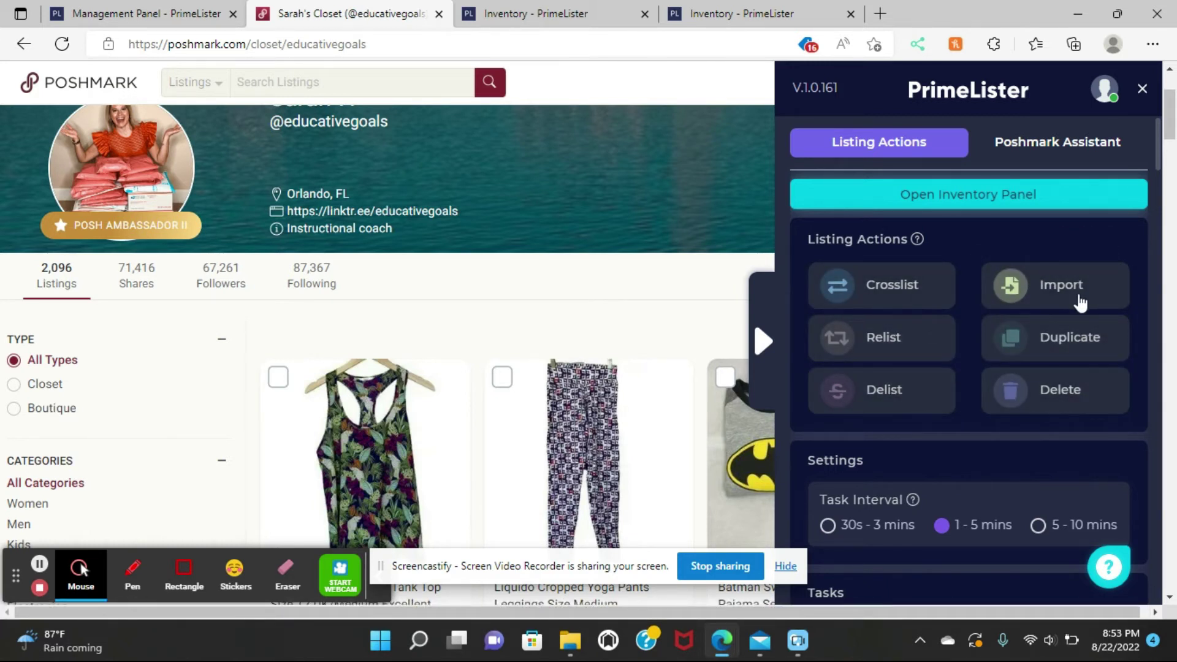
left_click(895, 298)
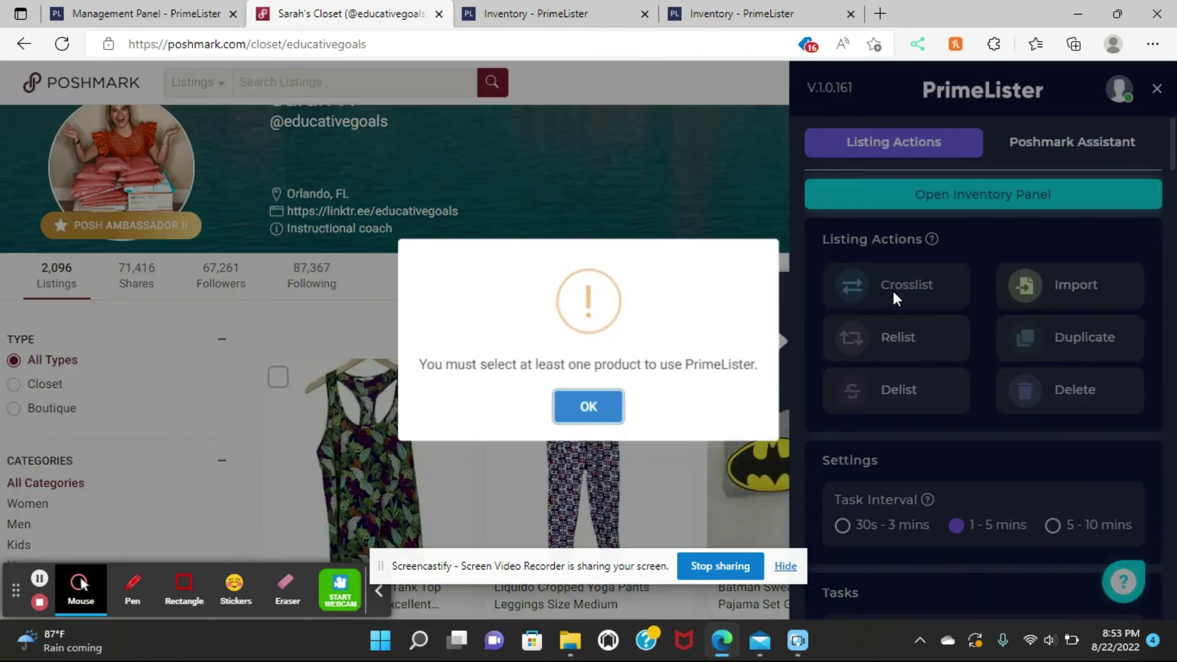
left_click(604, 407)
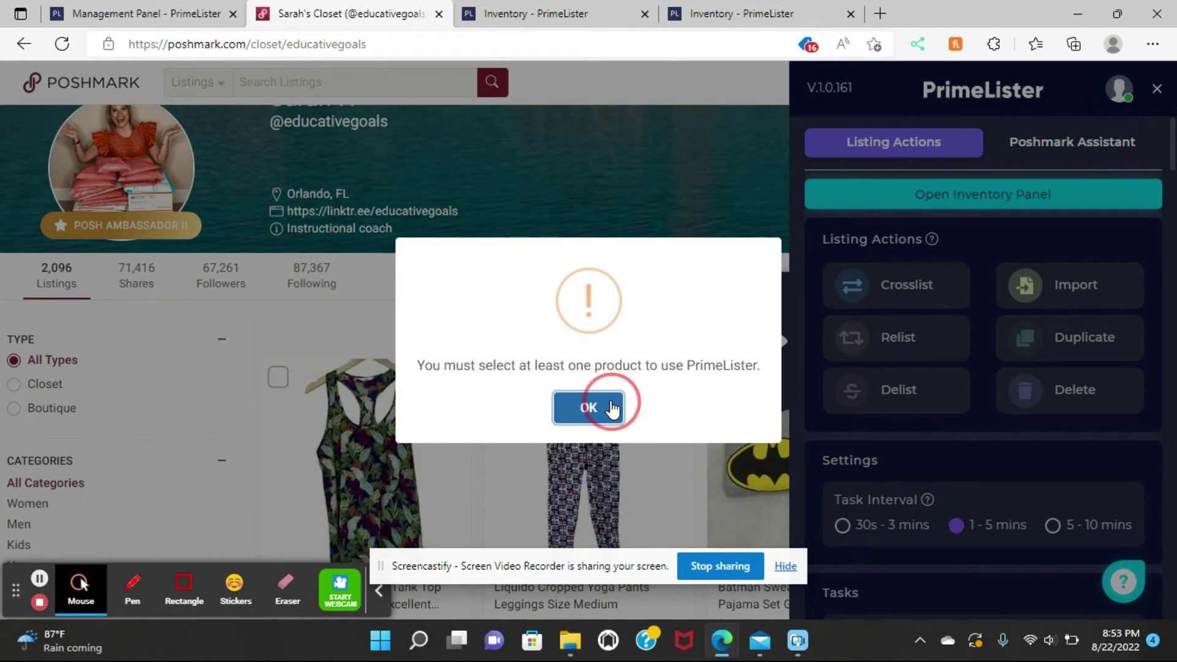
left_click(276, 375)
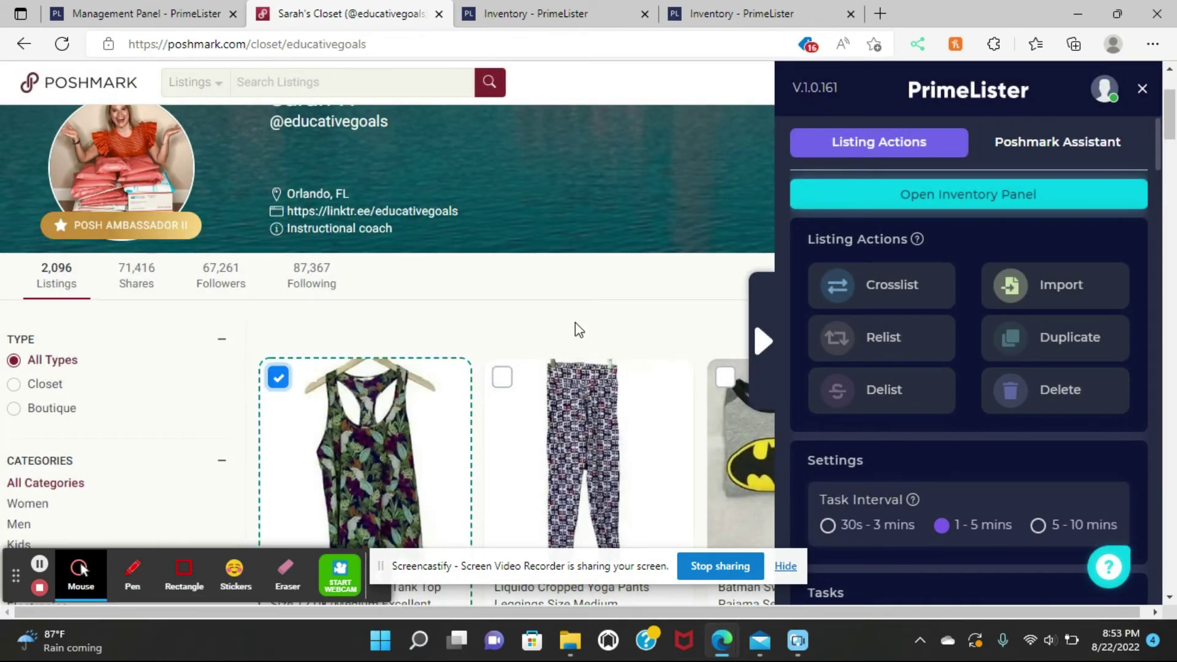
Cross-list the selected floral racerback tank top to Mercari and eBay US.
left_click(881, 283)
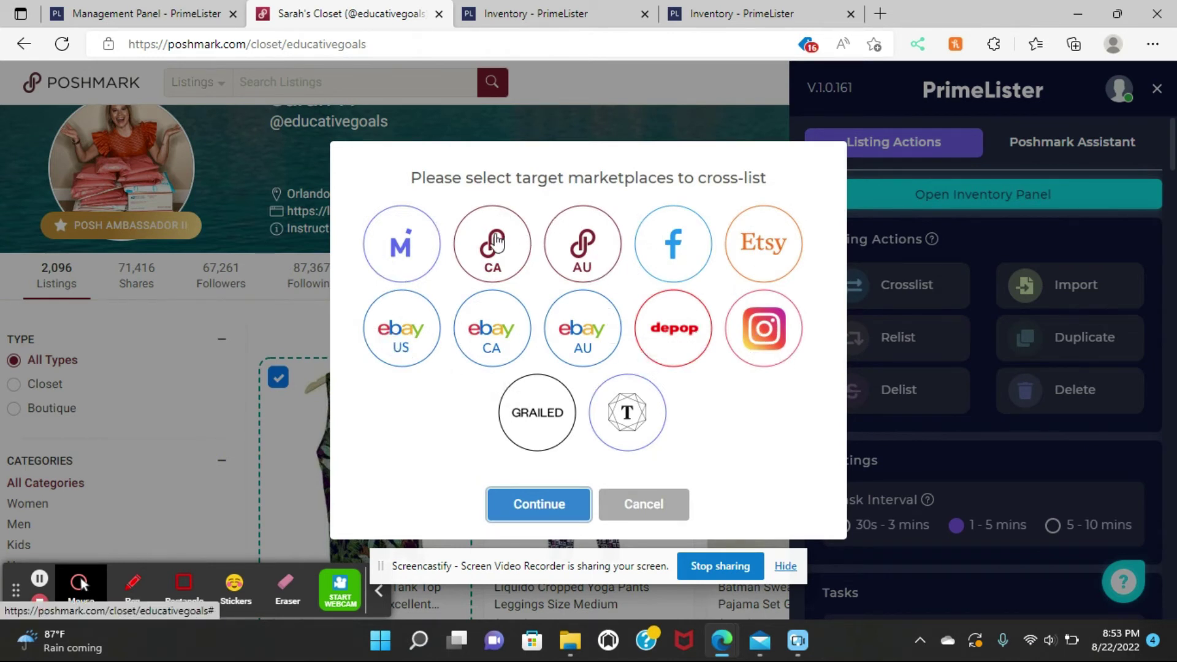
left_click(396, 267)
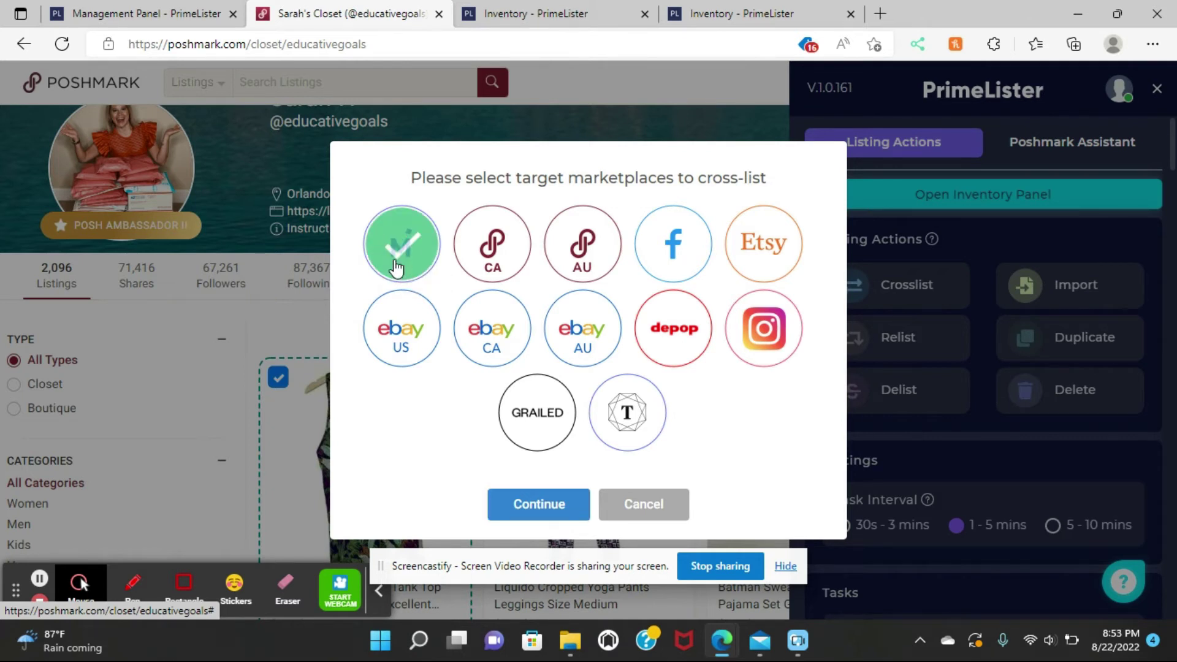
left_click(410, 350)
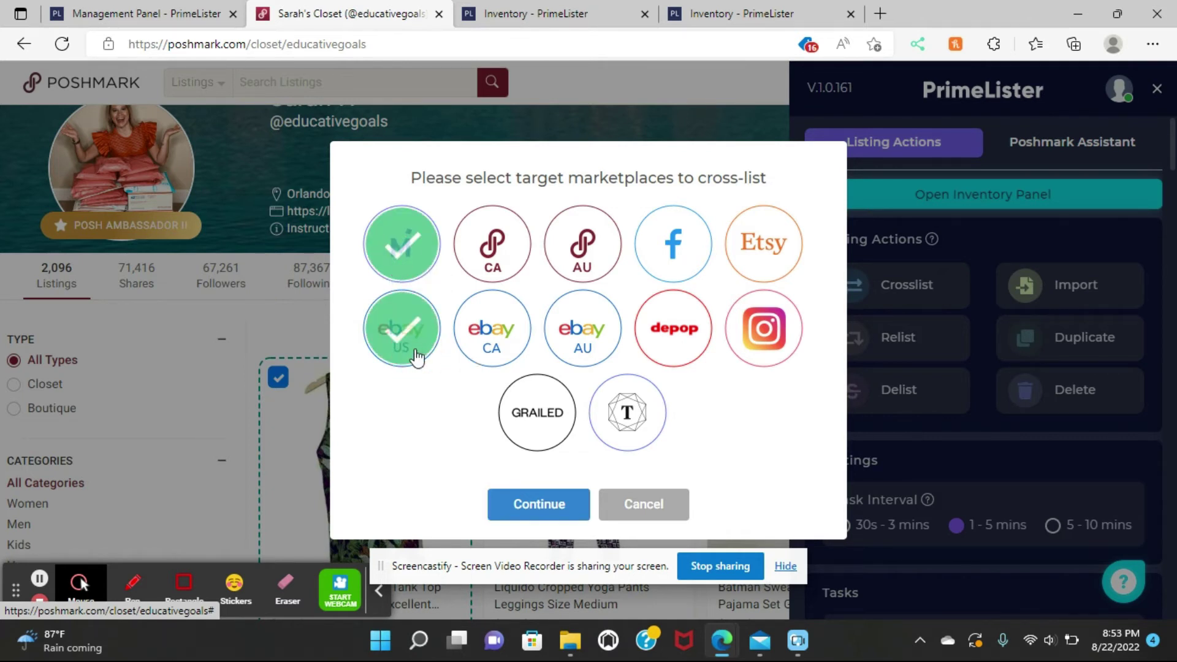
left_click(542, 504)
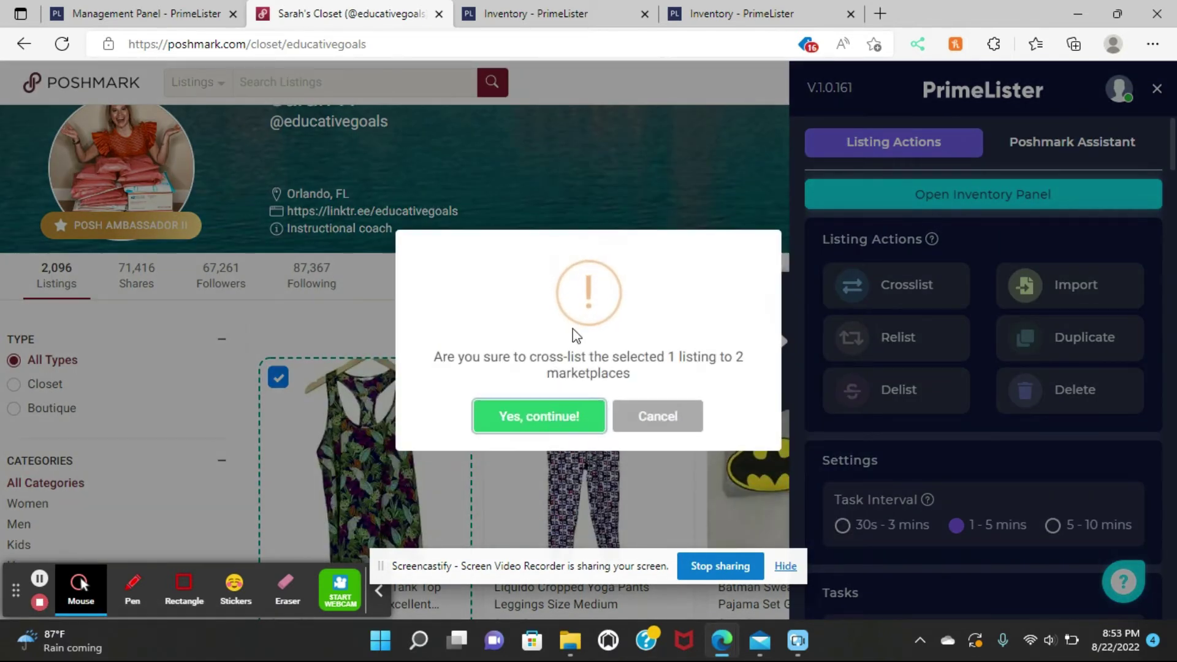
left_click(553, 423)
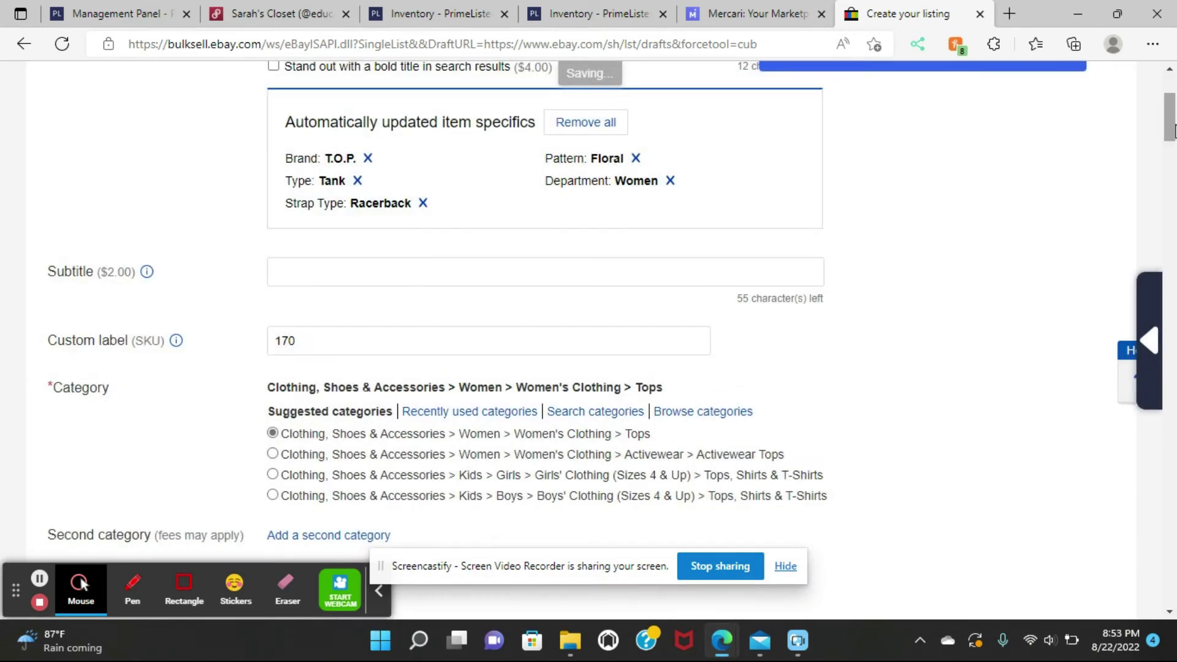
Scroll through the eBay draft's title, SKU 170, Tops category, seven photos and item specifics.
left_click_drag(1174, 129, 1173, 97)
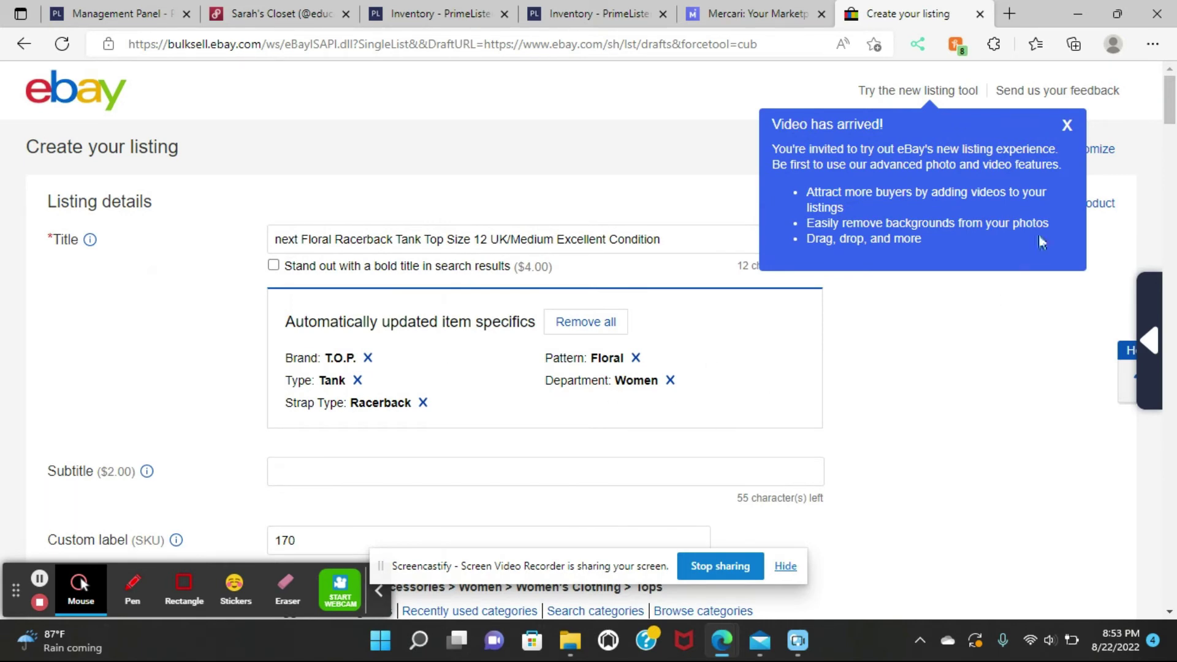
left_click(1174, 114)
left_click_drag(1173, 114, 1173, 149)
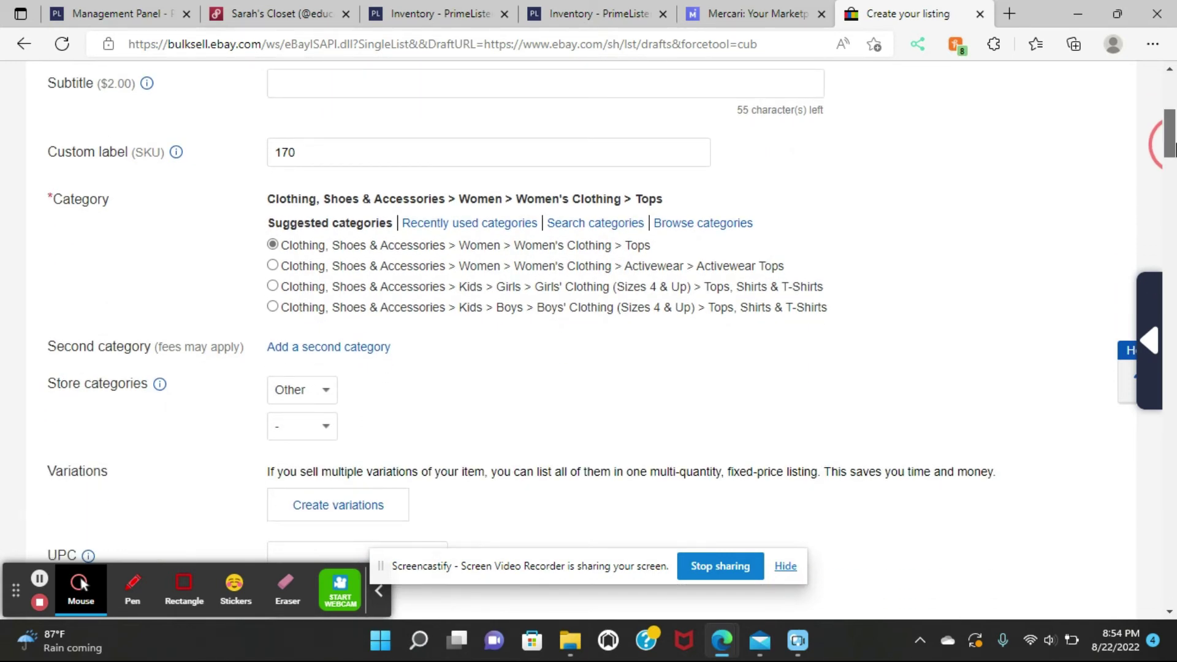
left_click_drag(1172, 148, 1172, 182)
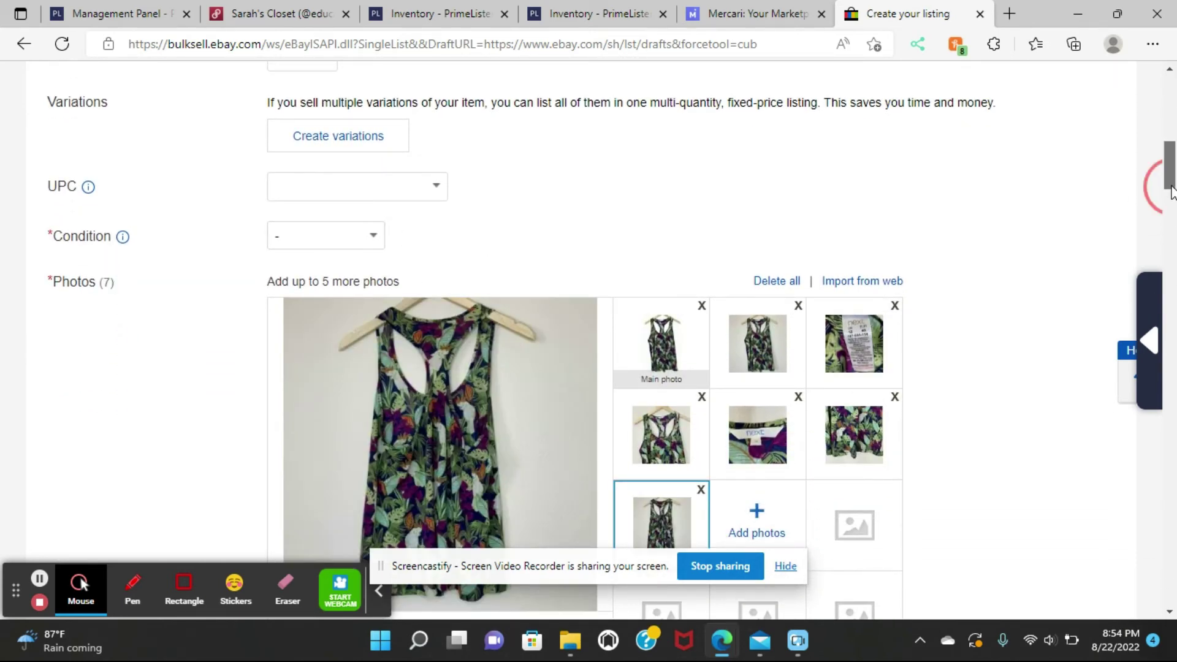
left_click_drag(1172, 197, 1172, 239)
scroll(529, 231, "down", 3)
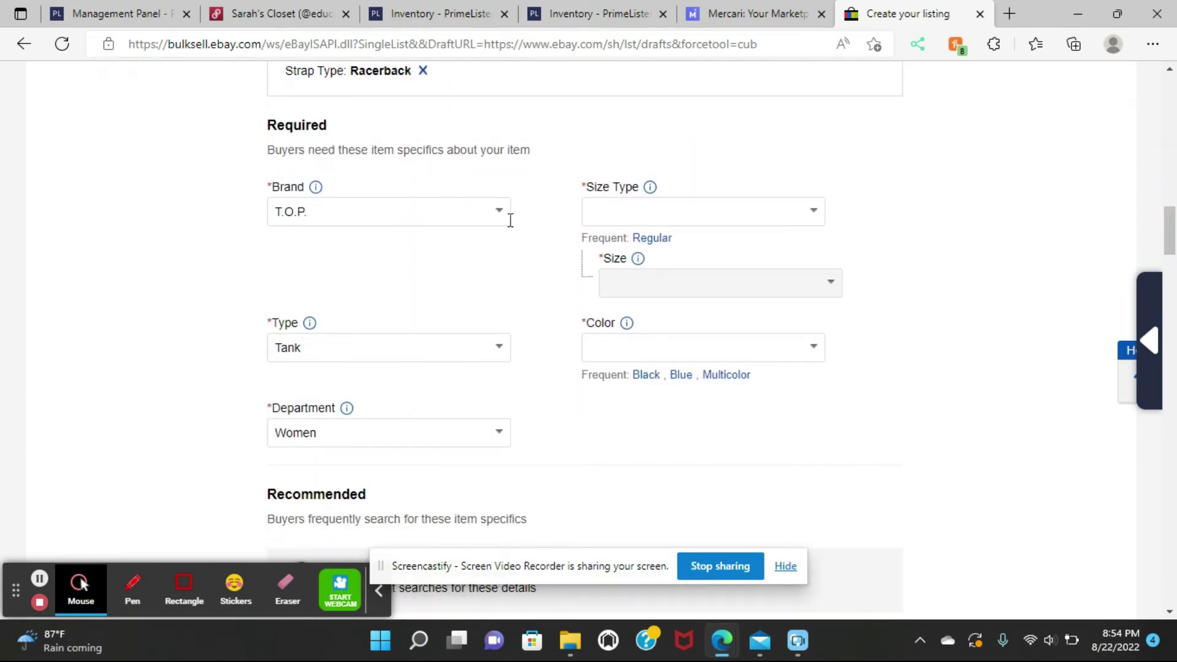
Change the Brand item specific from T.O.P. to NEXT.
left_click(373, 216)
key("BackSpace")
left_click(499, 214)
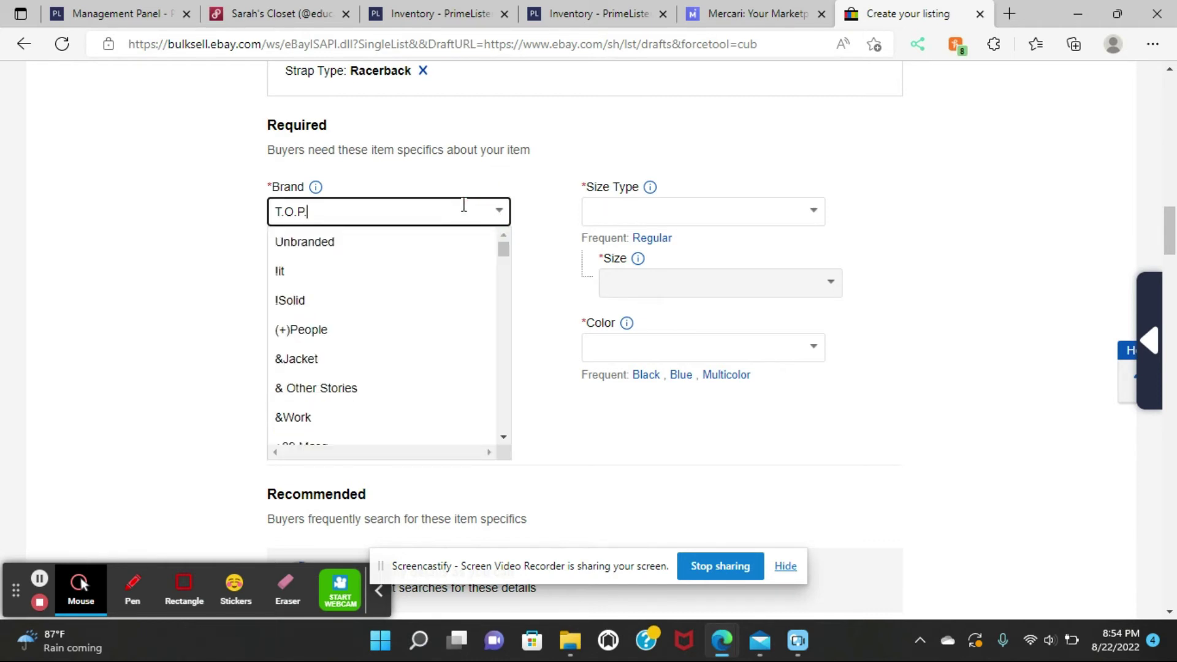
key("BackSpace")
key("BackSpace")
key("BackSpace")
key("BackSpace")
key("BackSpace")
type("nex")
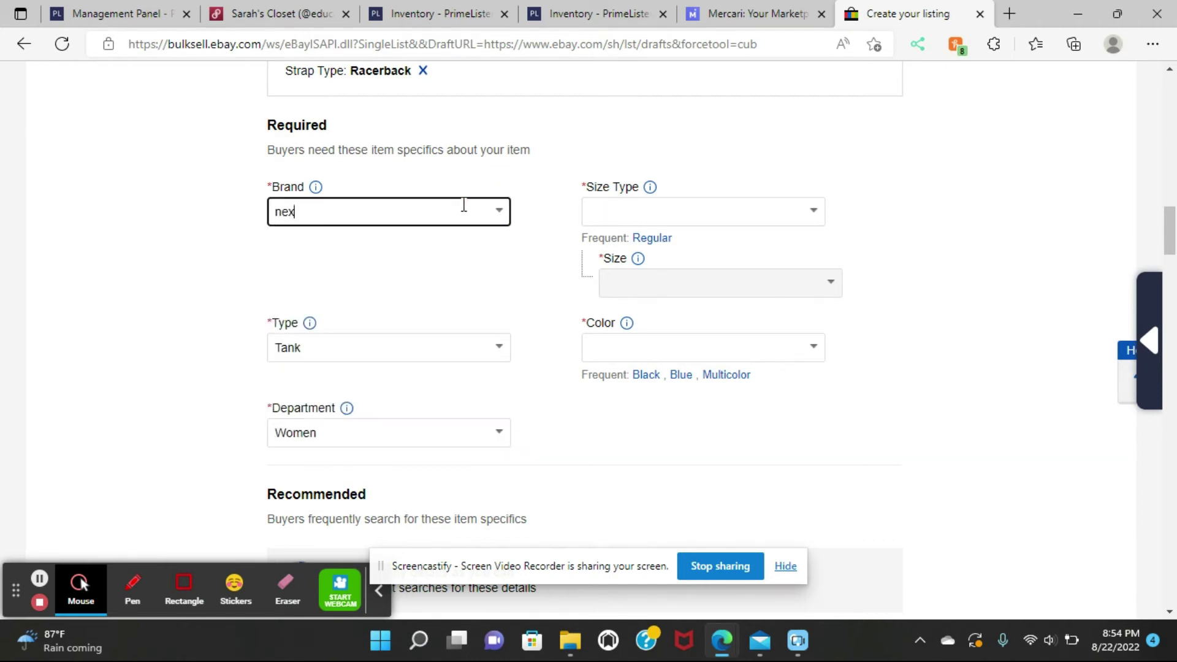
type("ytt")
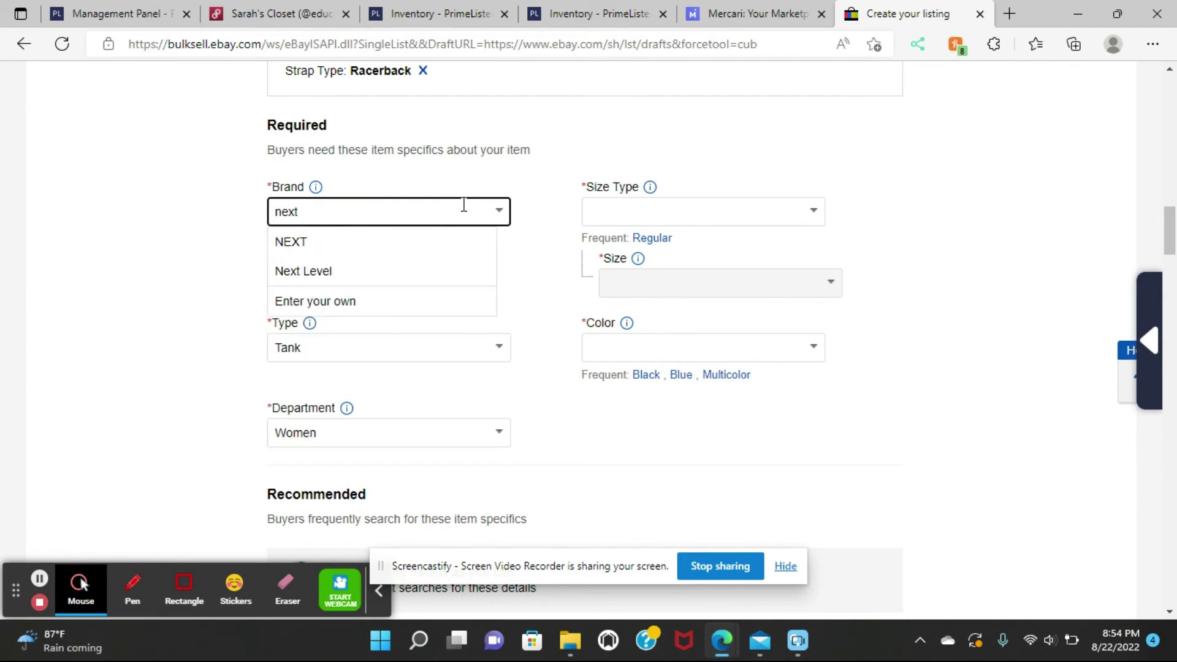
left_click(357, 251)
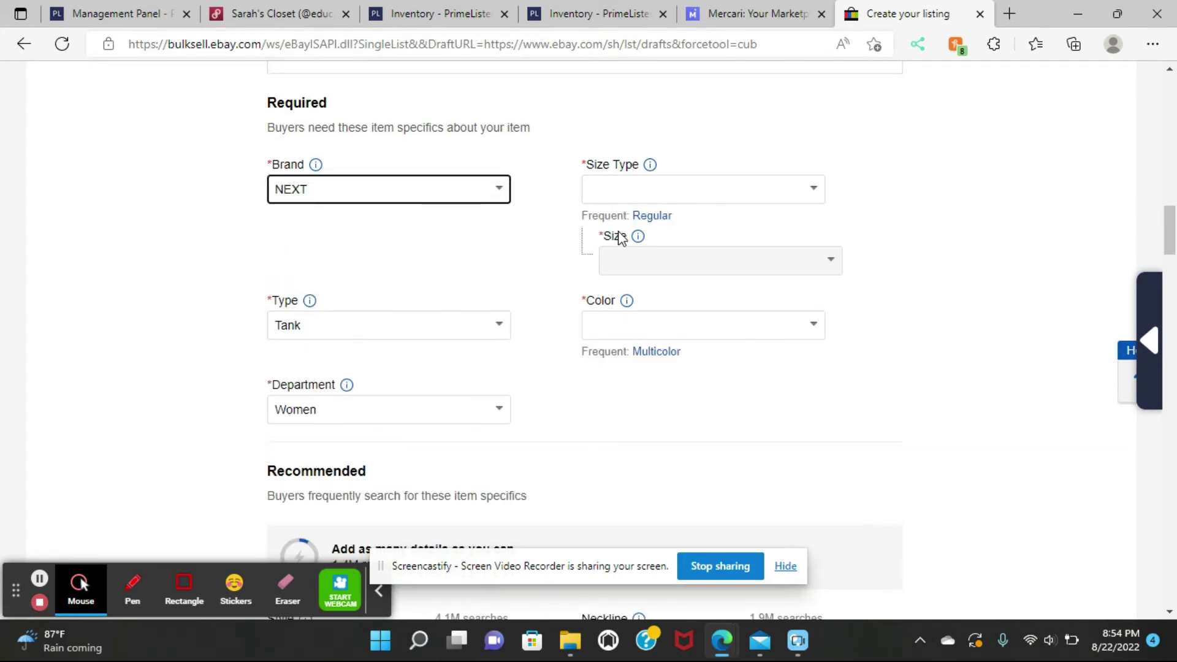
Set Size Type to Regular, Size to 10 and Color to Blue.
left_click(708, 181)
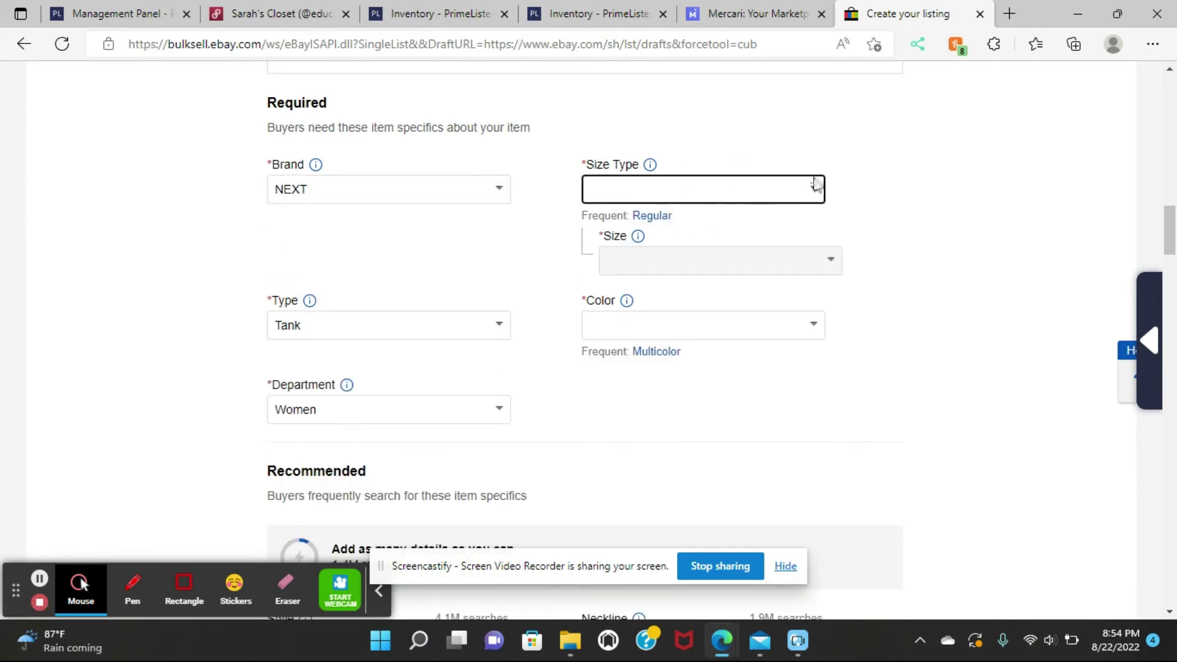
left_click(642, 218)
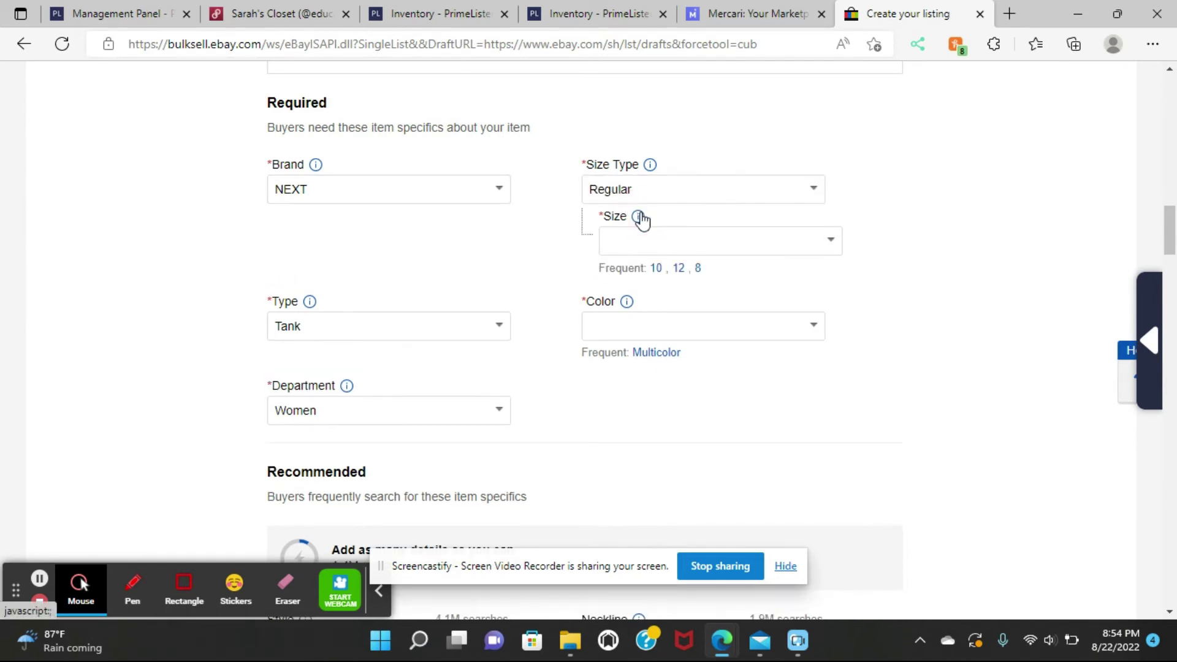
left_click(653, 269)
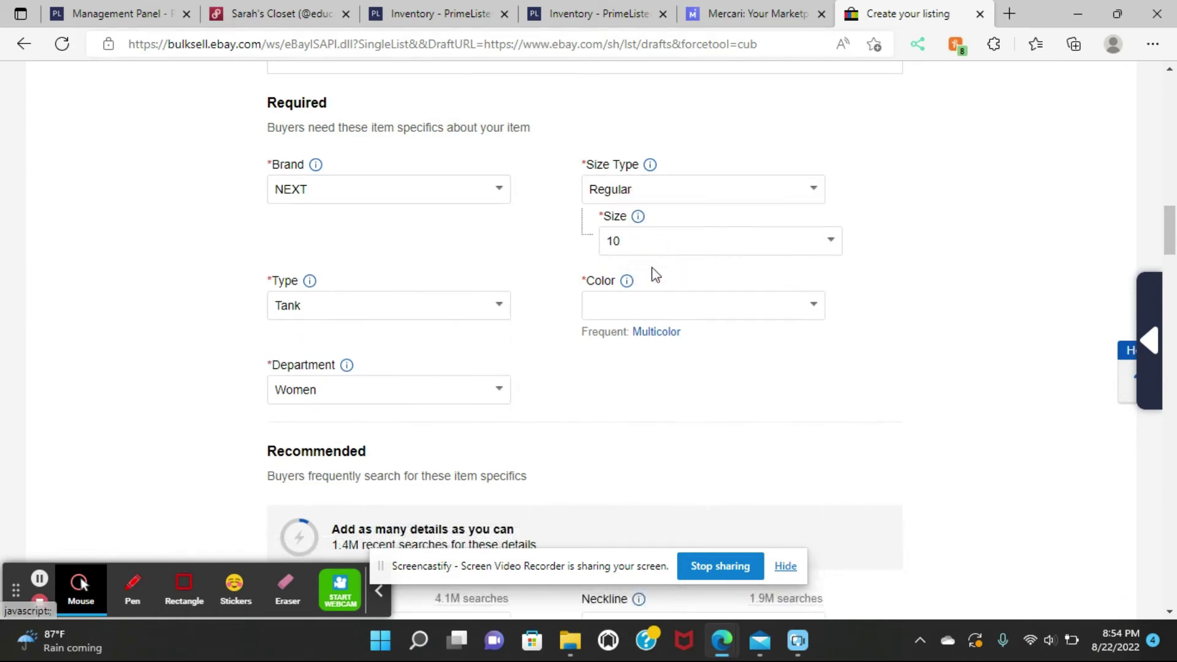
left_click(813, 308)
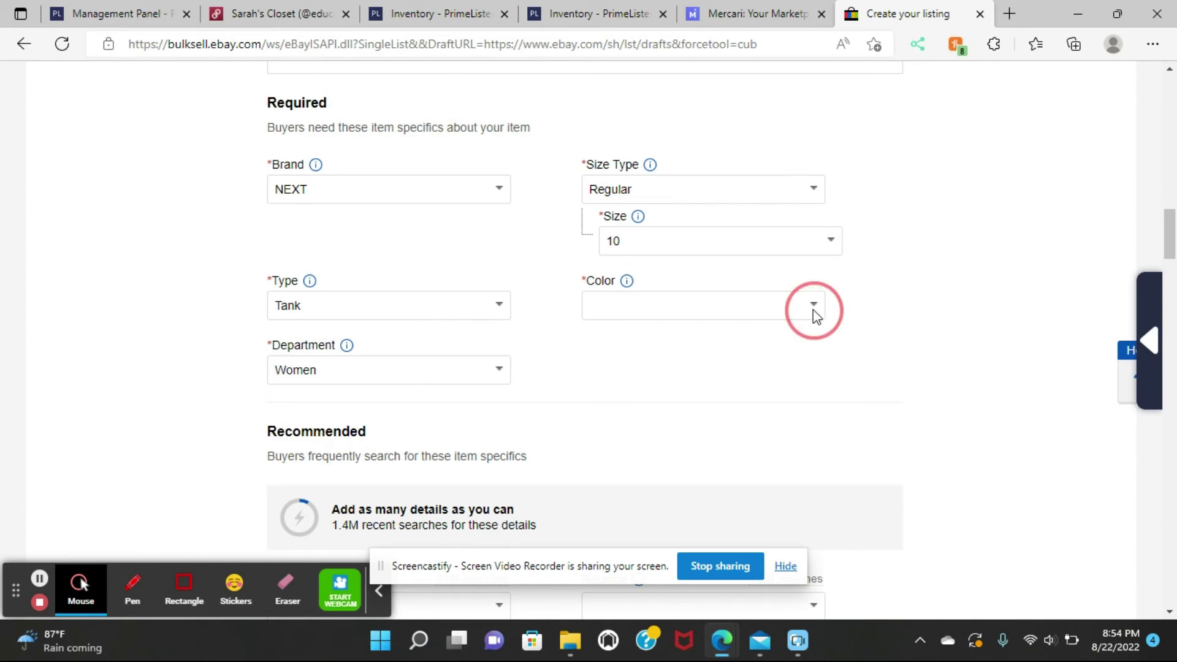
left_click(636, 392)
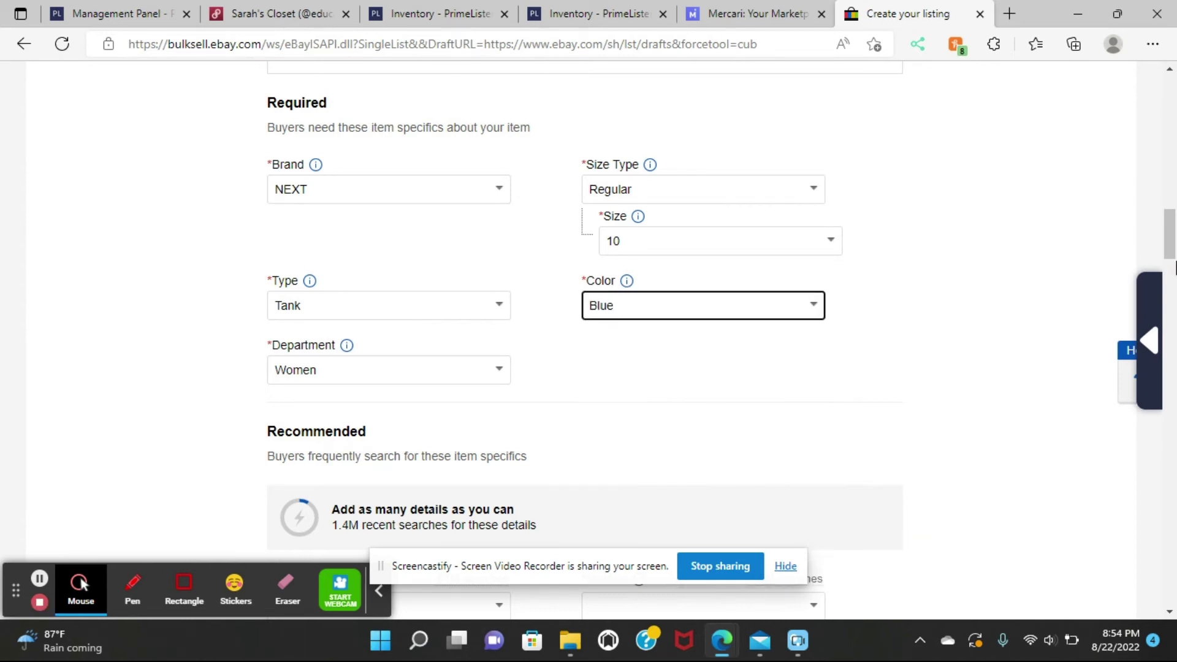
left_click_drag(1170, 232, 1171, 288)
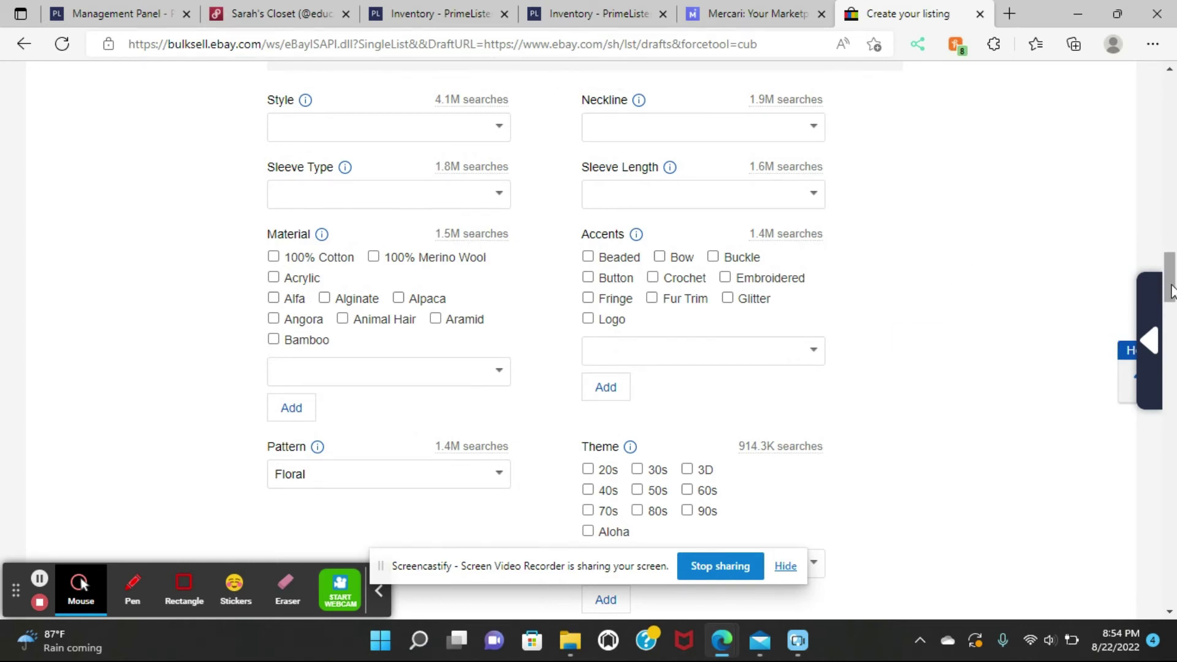
Review the description, $44 price and Sell it faster options, then close the eBay draft.
left_click_drag(1170, 288, 1173, 362)
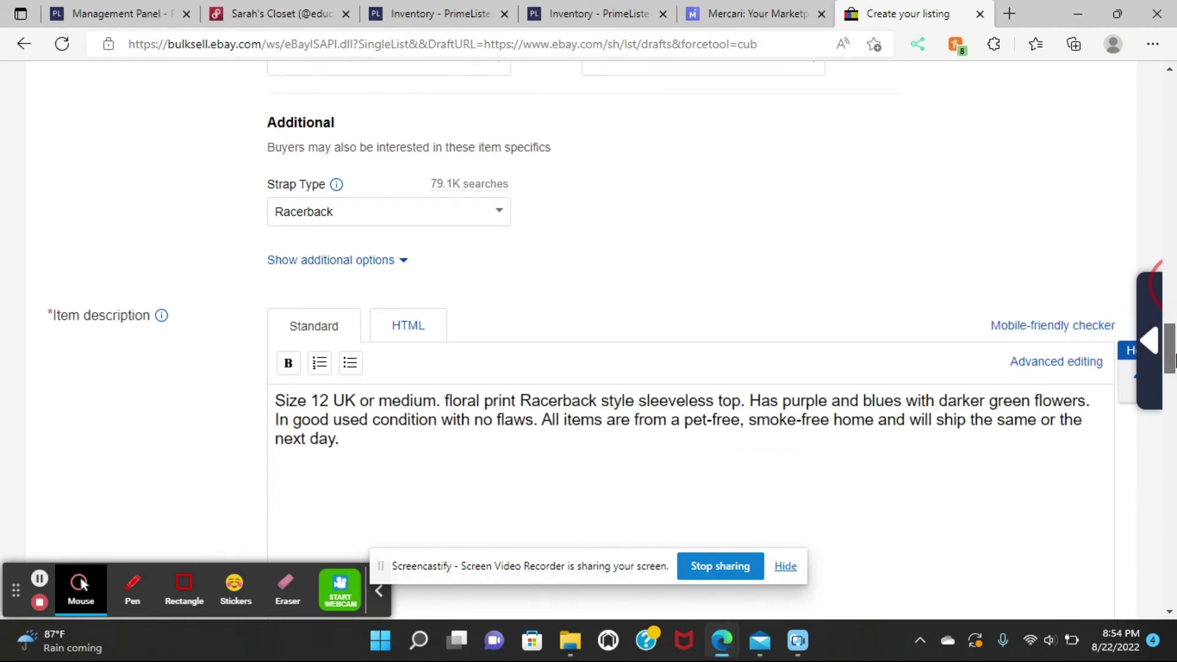
left_click_drag(1173, 362, 1173, 444)
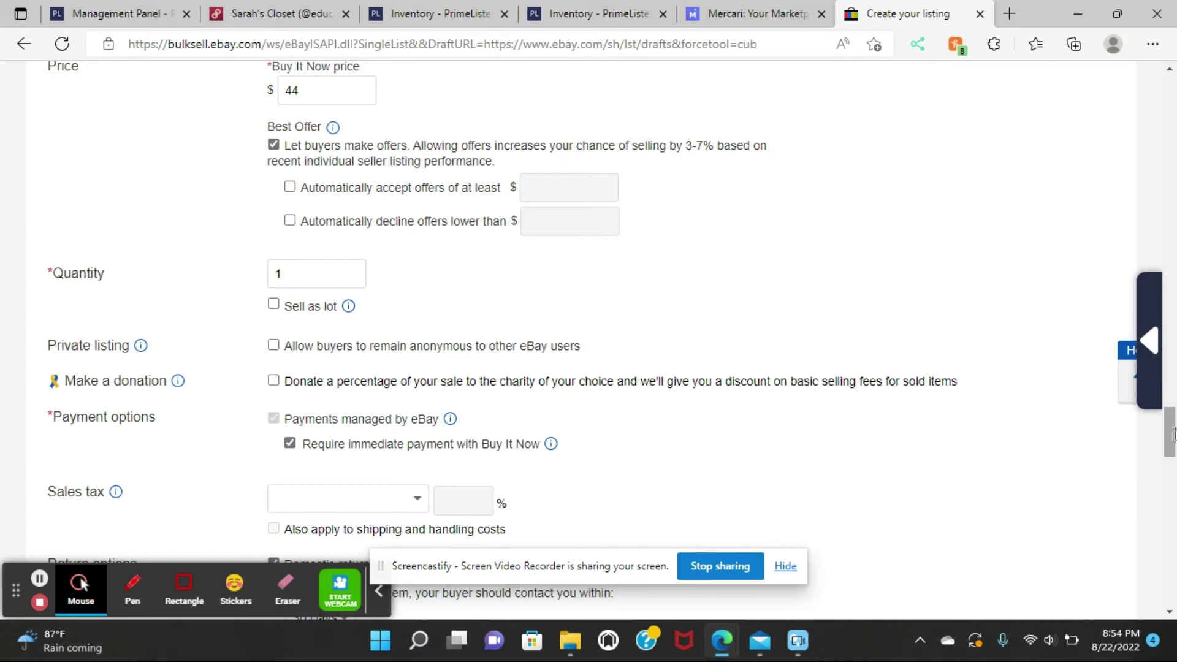
left_click_drag(1173, 427, 1172, 561)
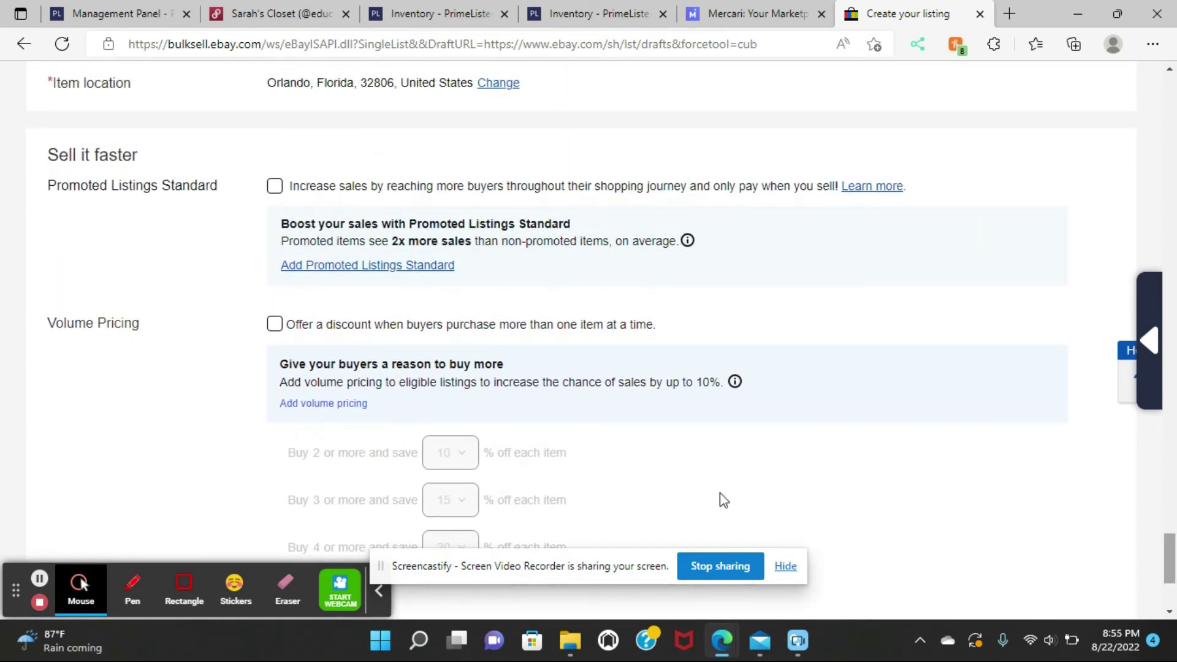
left_click(980, 13)
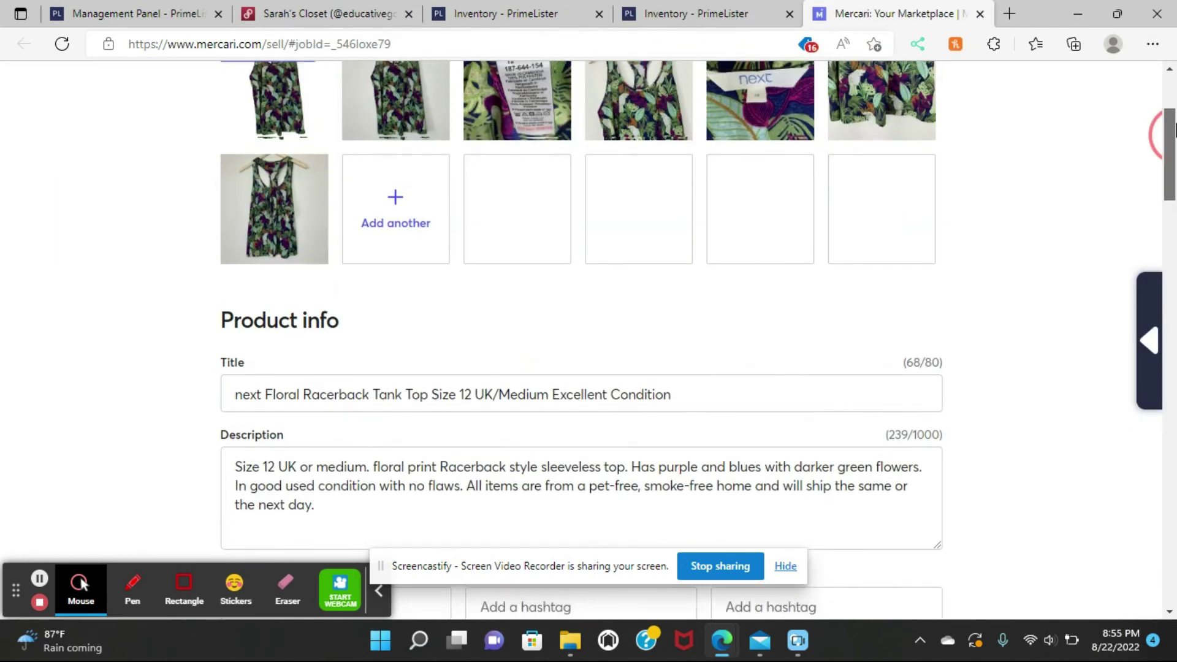
Scroll the Mercari sell form to check the tank top's photos, title and description.
left_click_drag(1174, 129, 1155, 300)
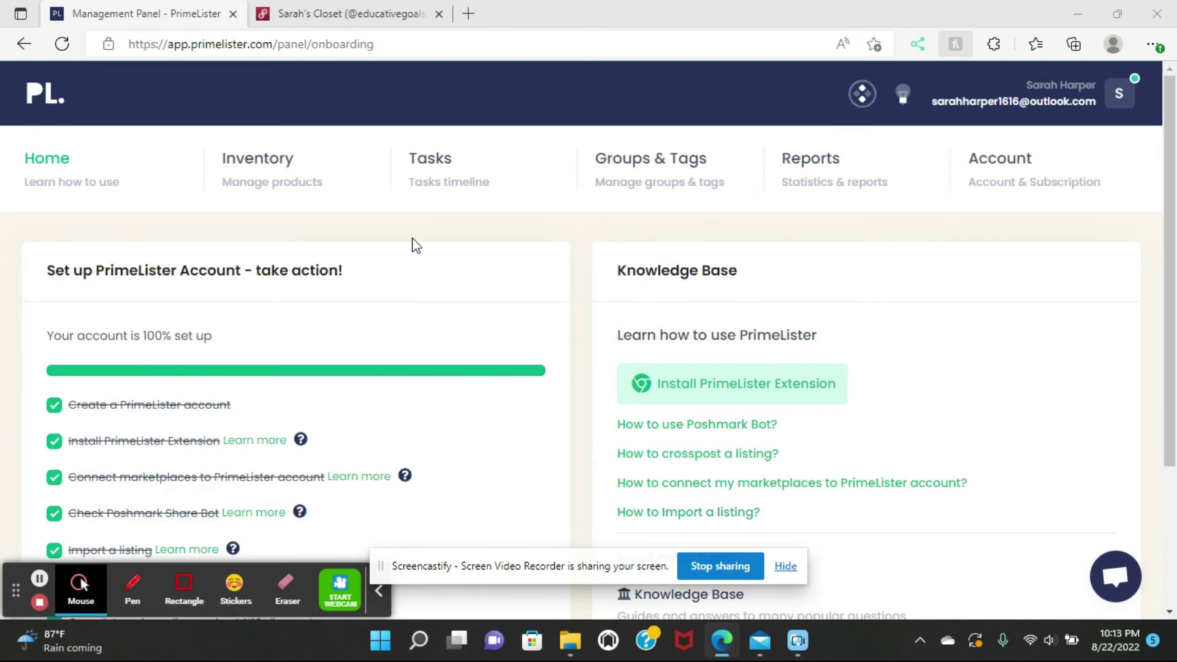
Switch back to the Poshmark closet with PrimeLister's Listing Actions panel beside it.
left_click(392, 7)
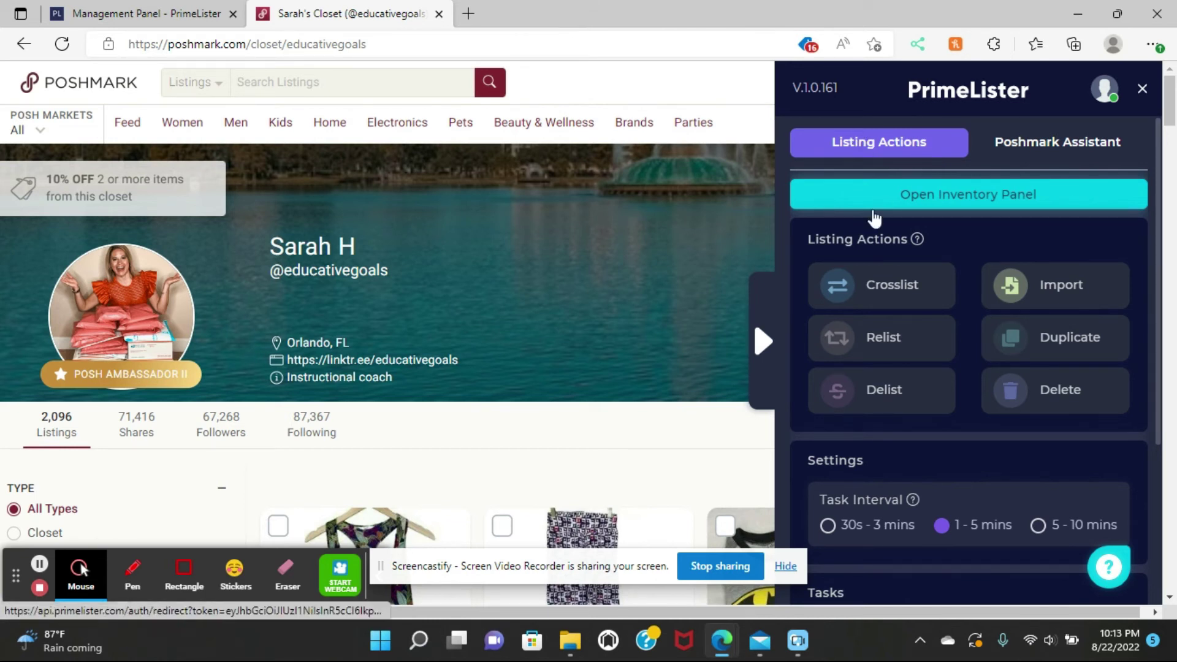
Show Relist settings (All Listings, price update No, filters off) and tick the first closet listing.
left_click(881, 343)
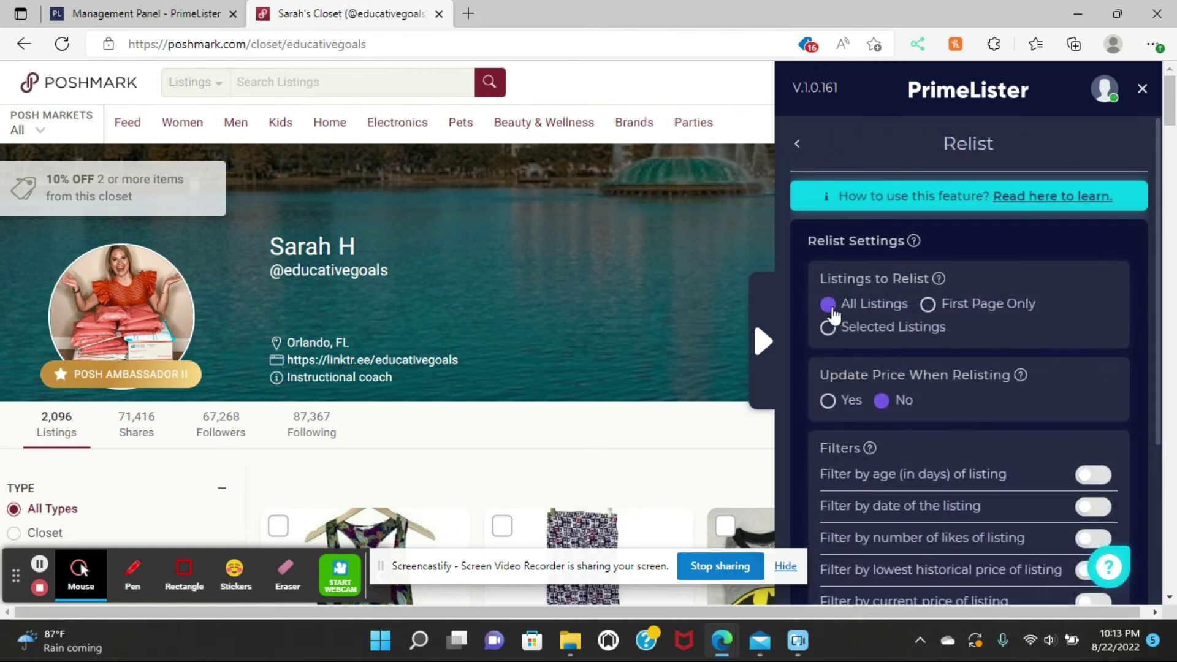
left_click(1158, 242)
left_click_drag(1158, 242, 1098, 280)
left_click(1091, 313)
left_click_drag(1159, 313, 1167, 442)
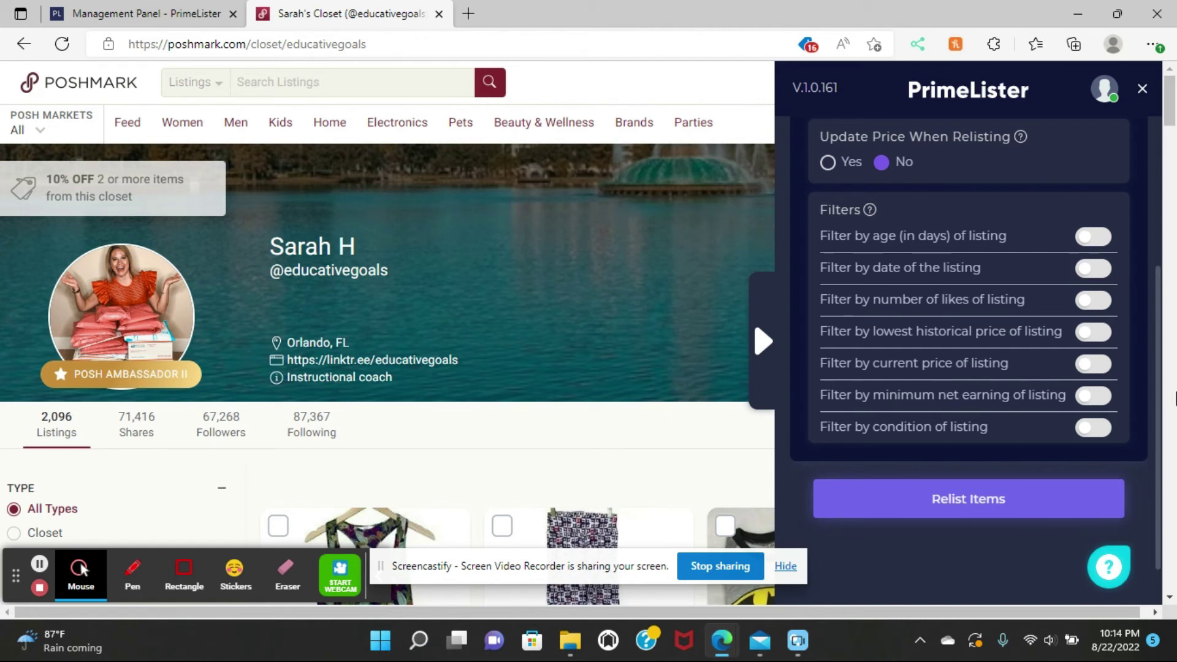
left_click_drag(1159, 306, 1161, 238)
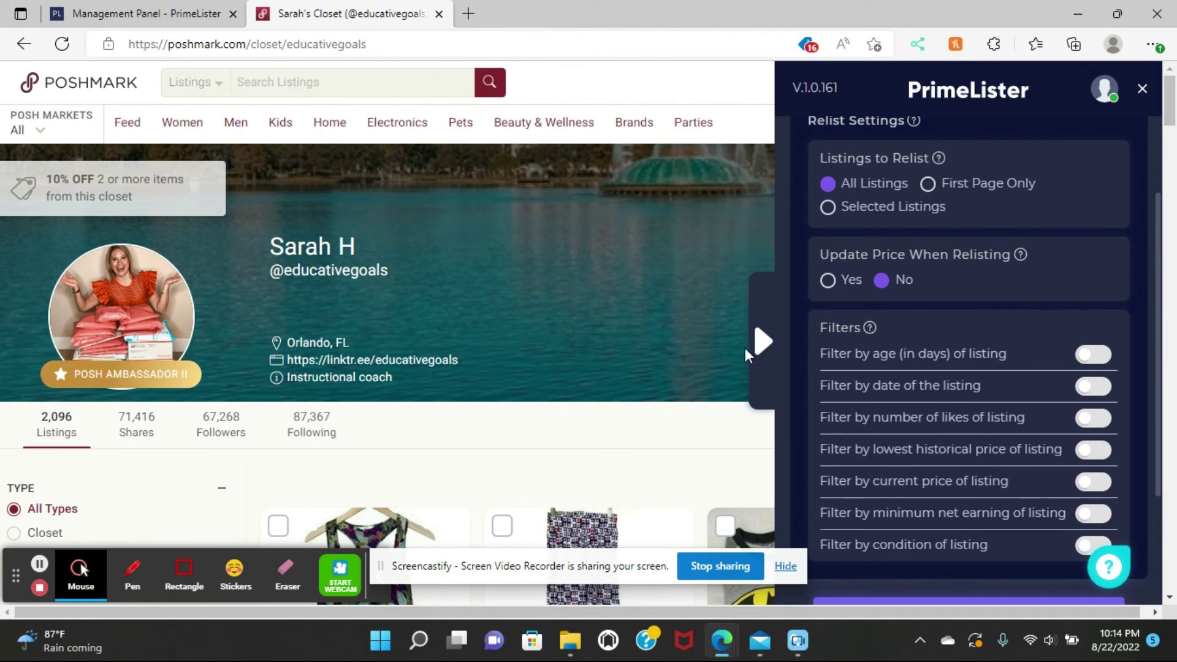
left_click(277, 526)
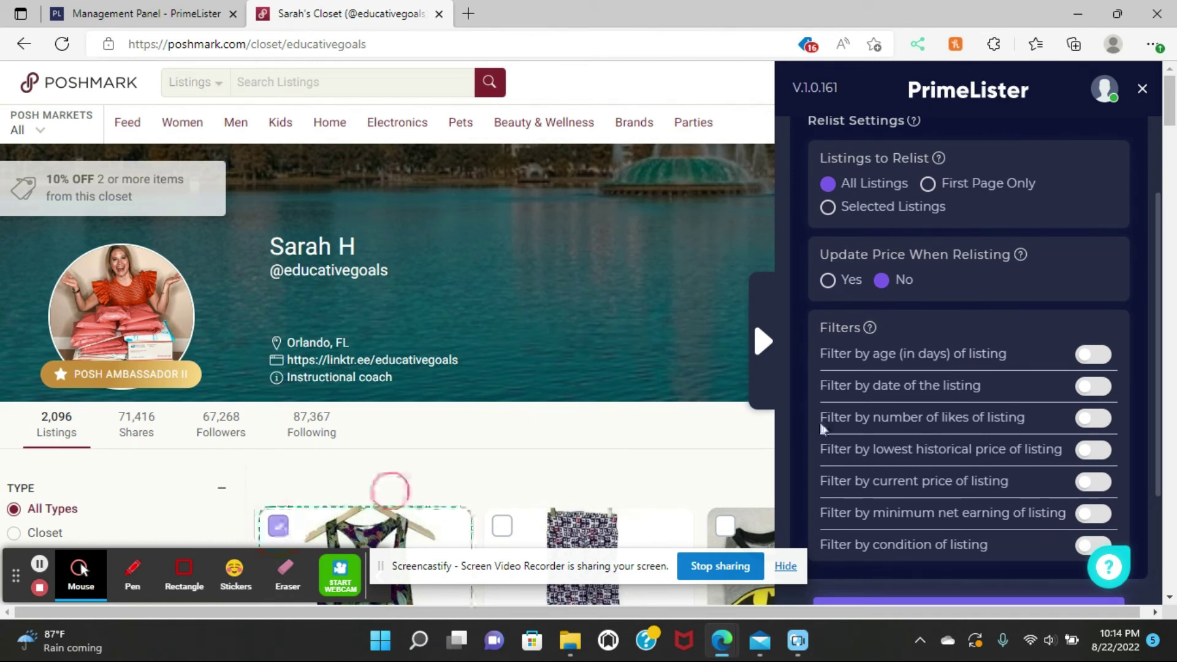
Launch Relist Items and confirm the re-list prompt on the closet tab.
left_click_drag(1155, 206, 1156, 341)
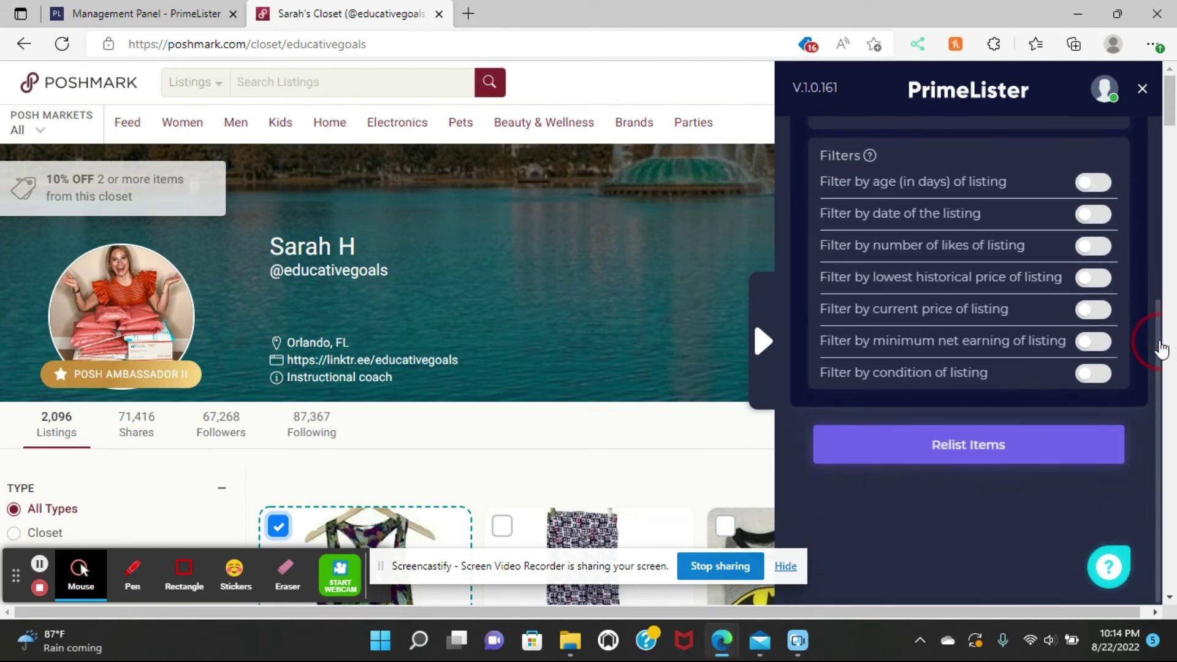
left_click(993, 458)
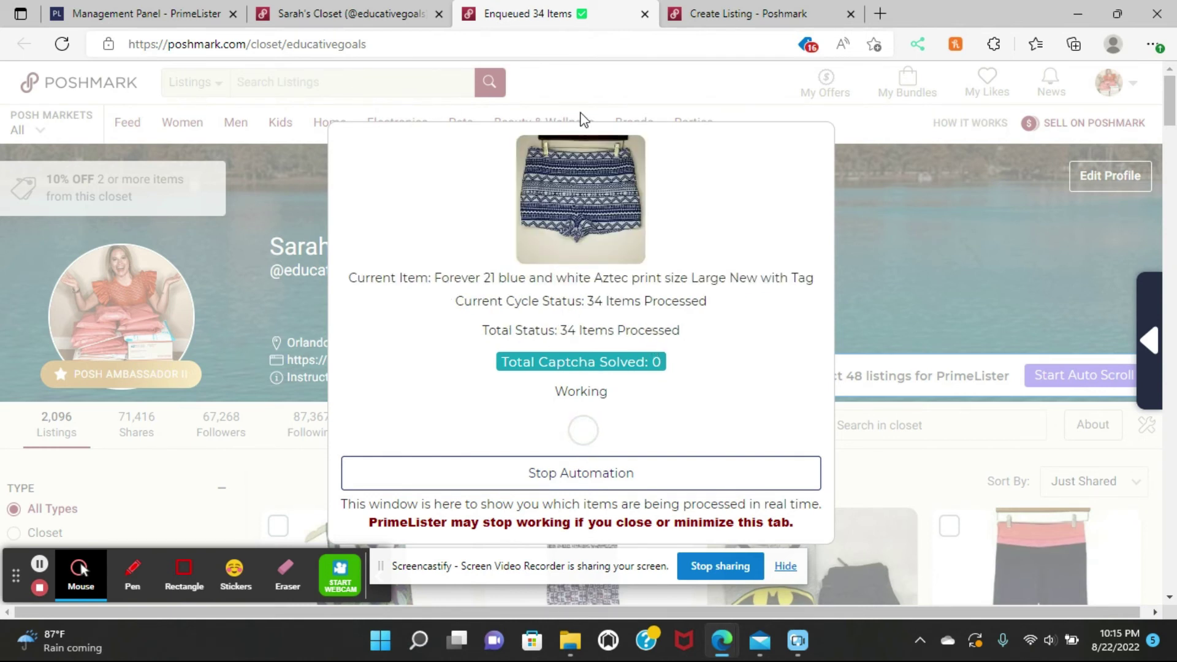
left_click(392, 13)
left_click(526, 374)
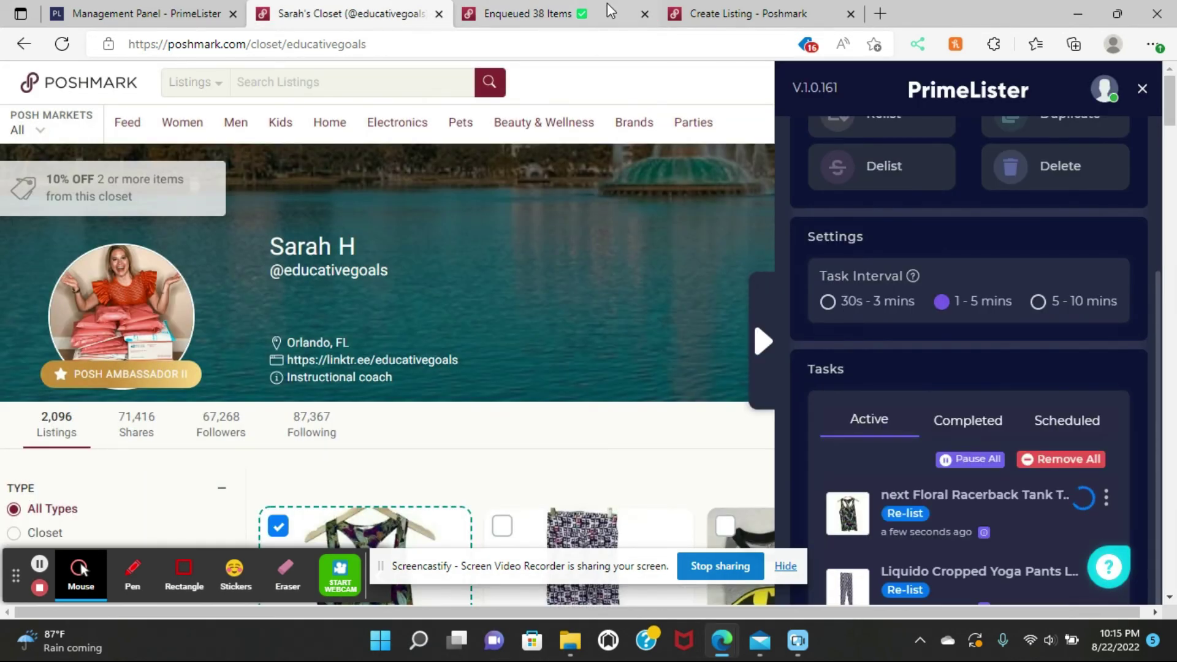
On the Mercari listings page, queue the $320 Mimmo Motto Vintage Coat for relisting, then close the side panel.
left_click(586, 12)
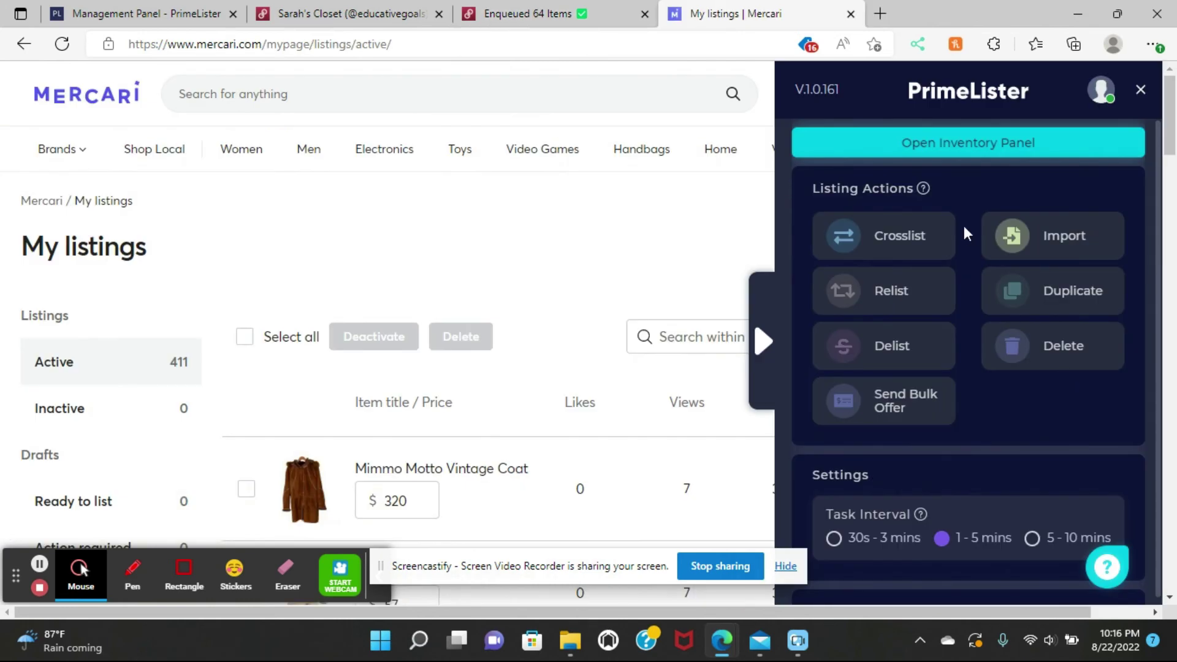
left_click(763, 341)
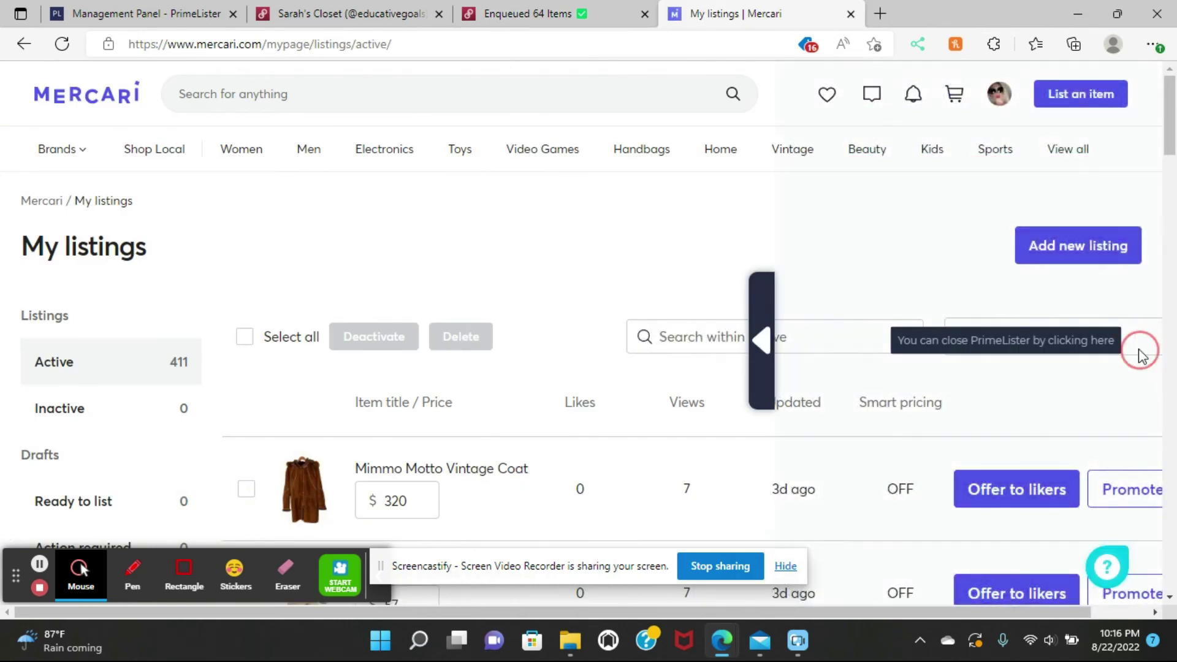
left_click(1140, 354)
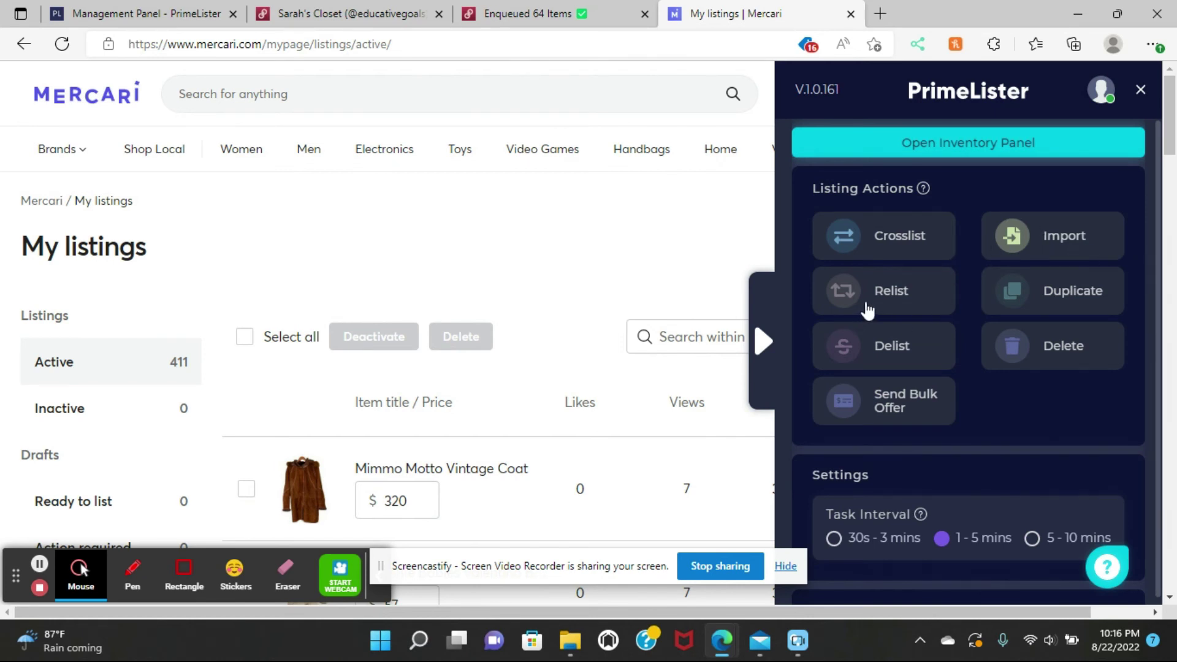
left_click(246, 489)
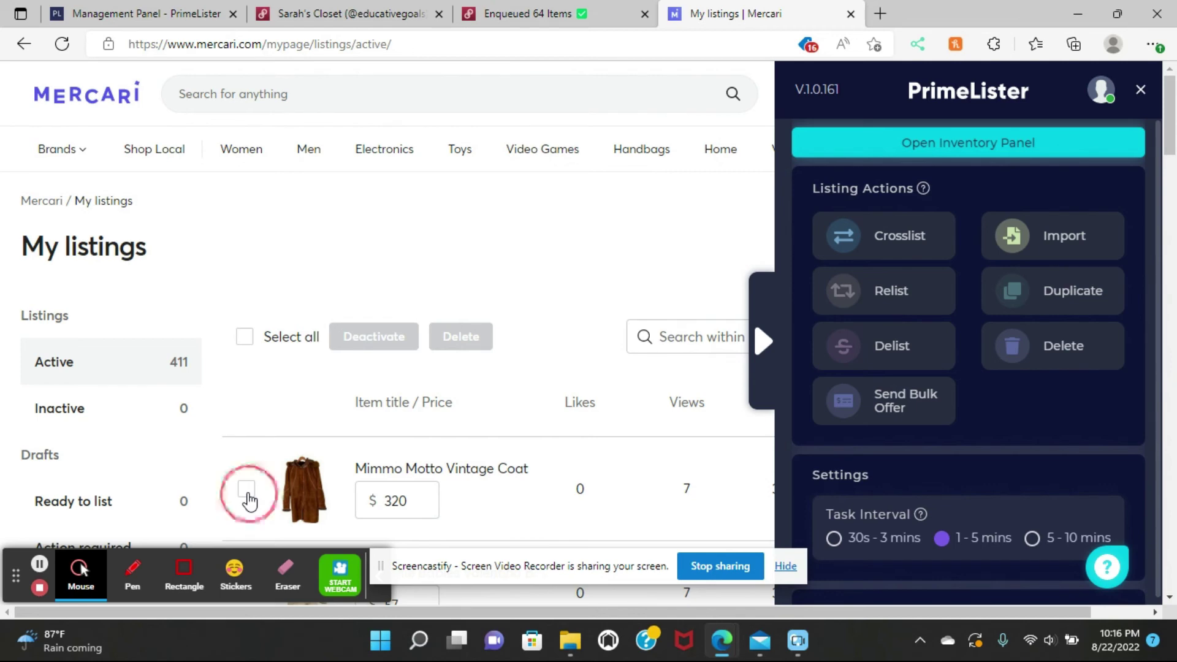
left_click(875, 304)
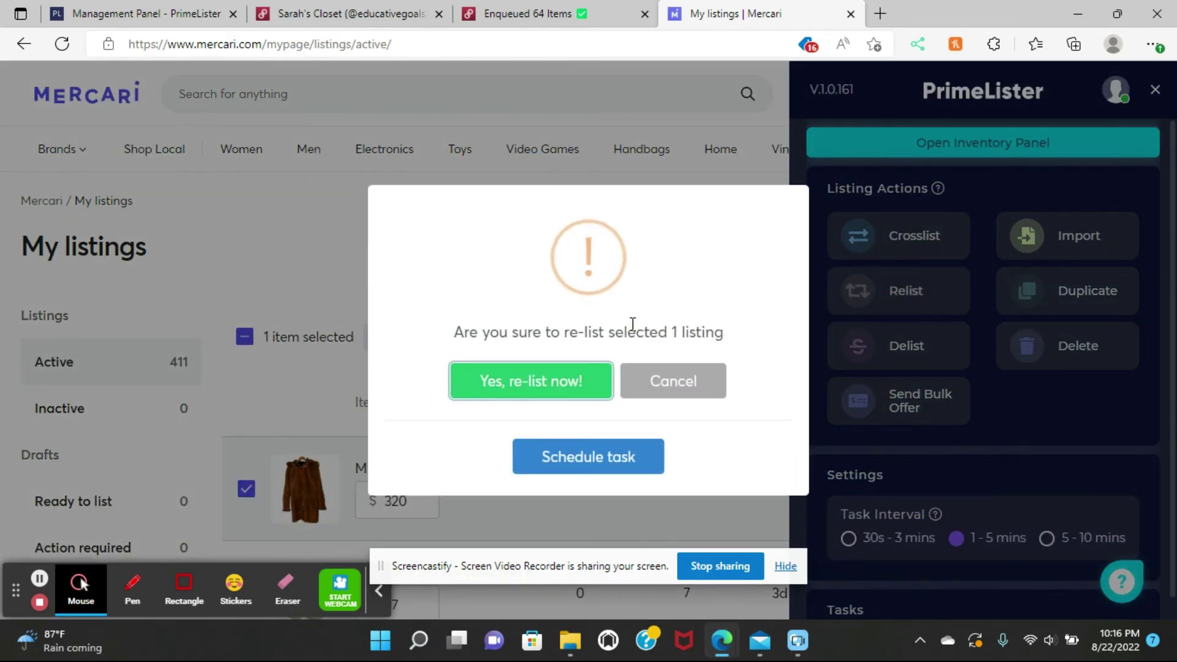
left_click(547, 392)
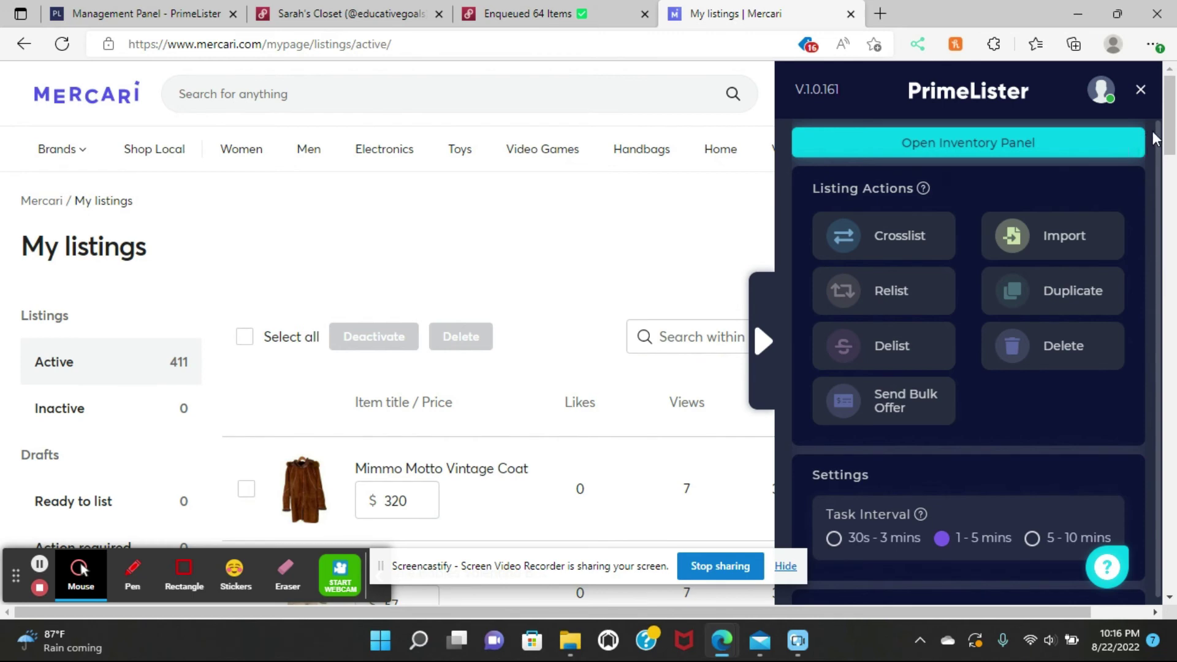
left_click(1140, 89)
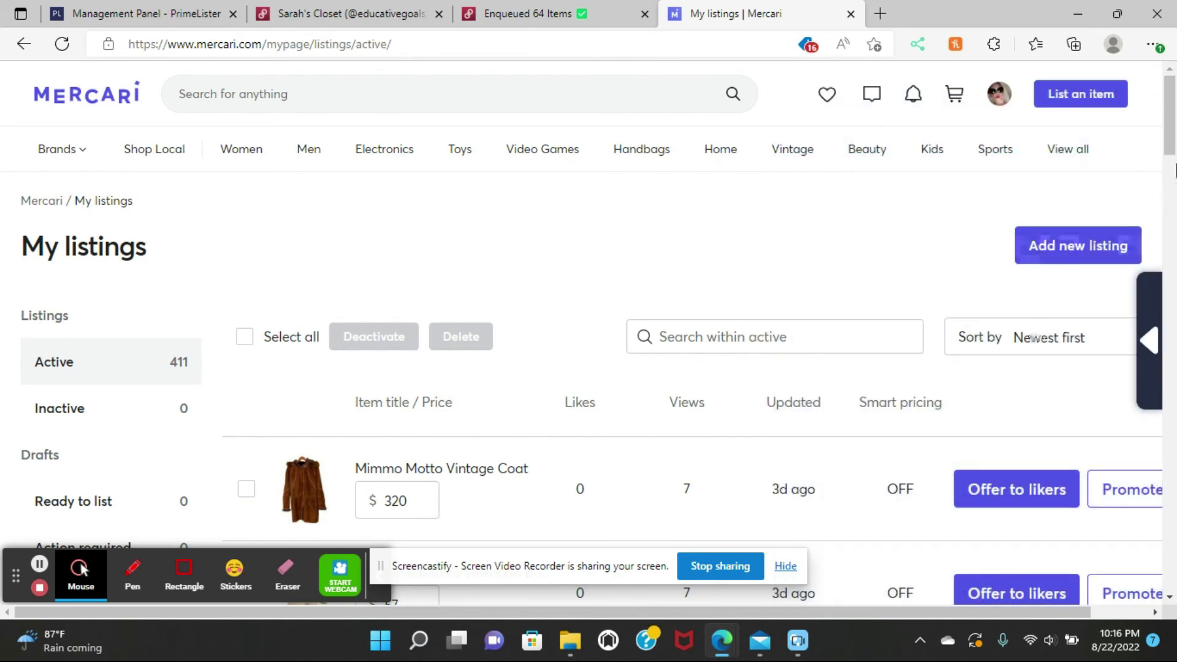
left_click_drag(1170, 122, 1174, 311)
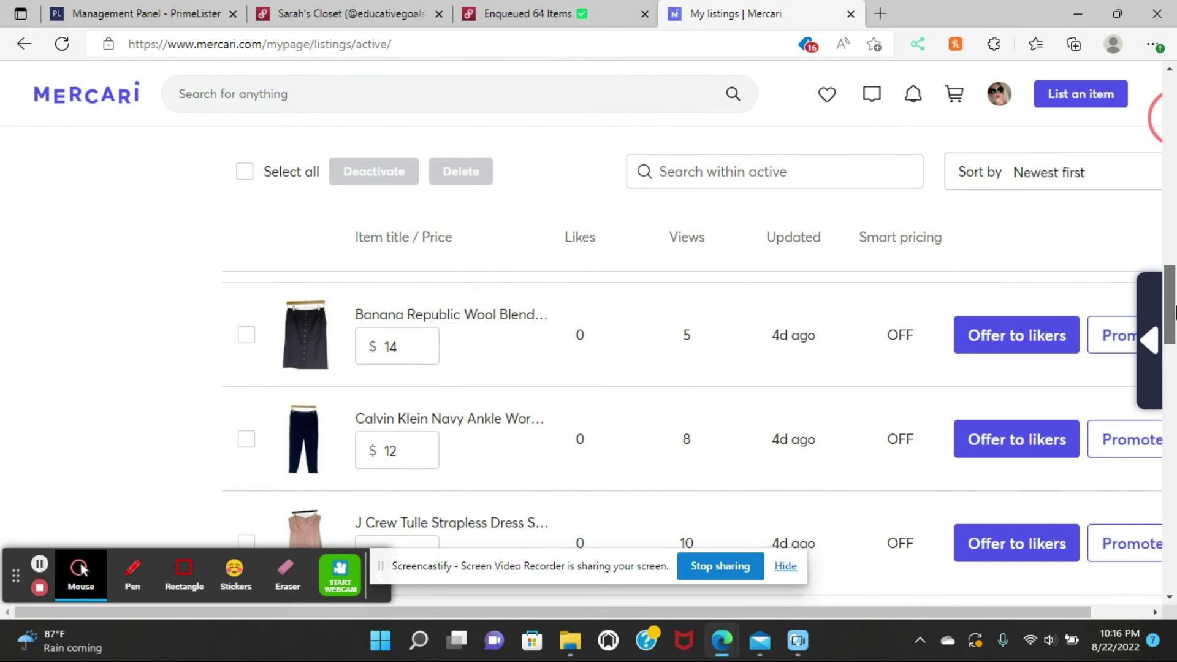
left_click_drag(1173, 311, 1174, 454)
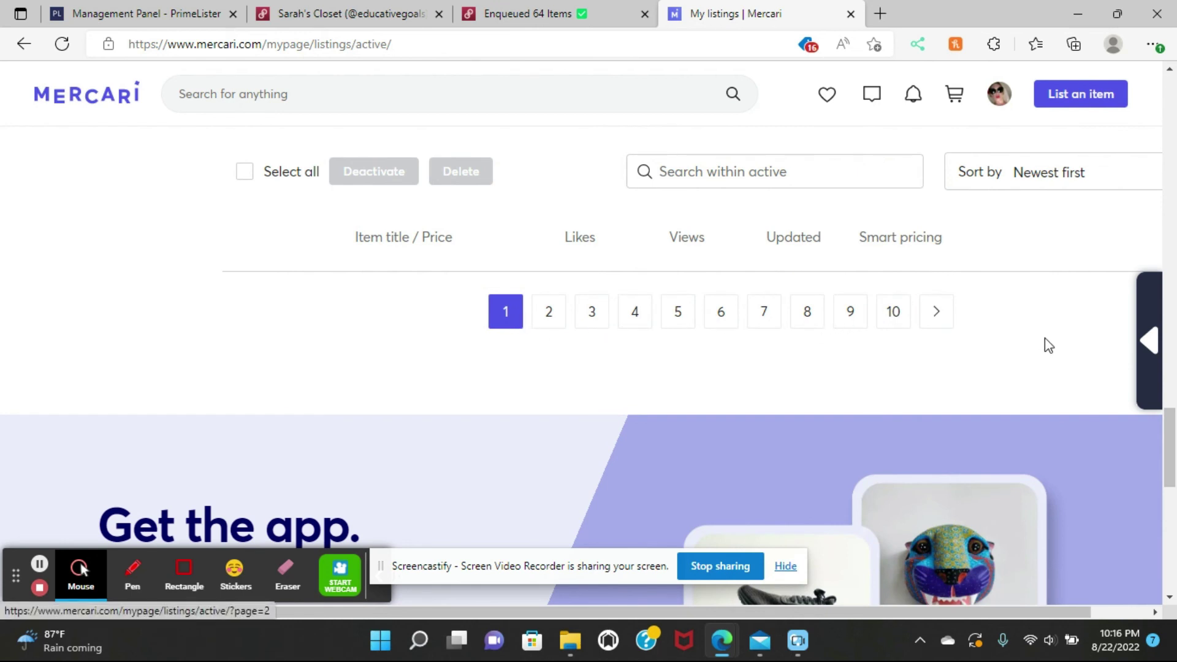
left_click_drag(1173, 431, 1173, 415)
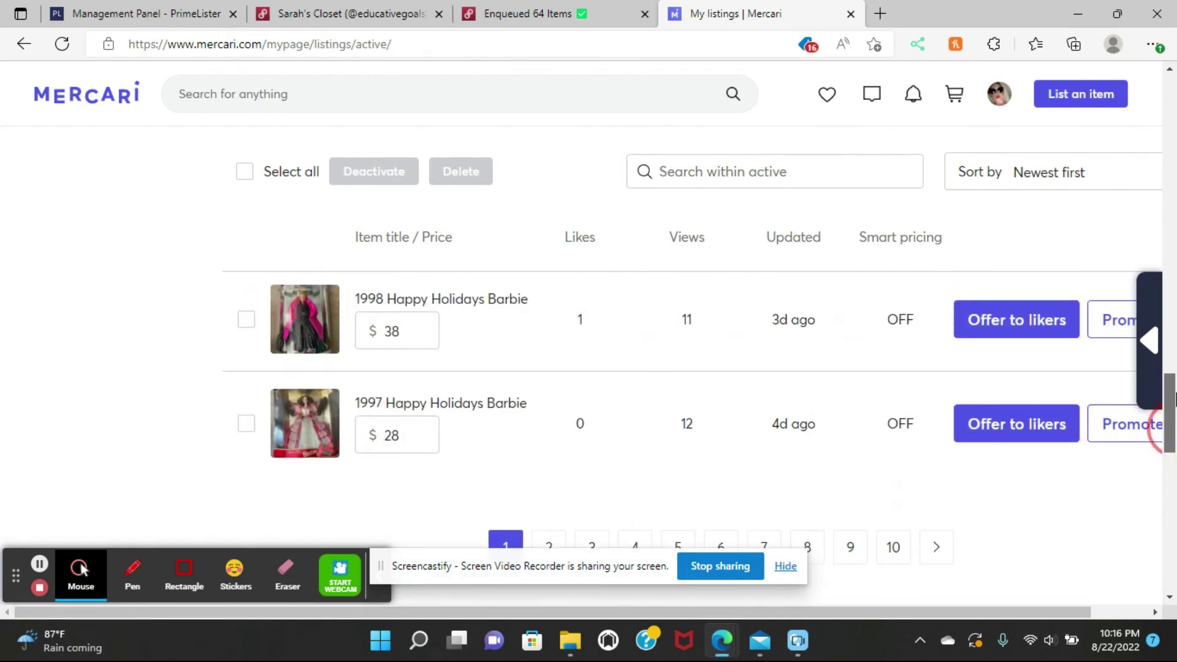
left_click_drag(1174, 399, 1174, 187)
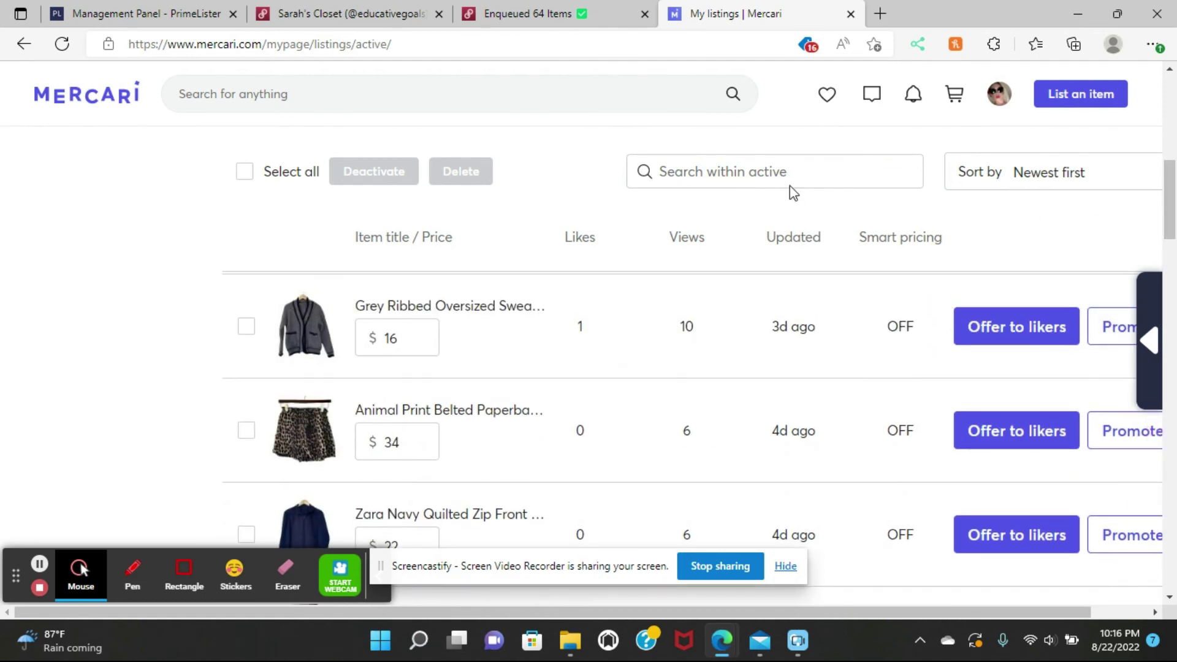
left_click(531, 9)
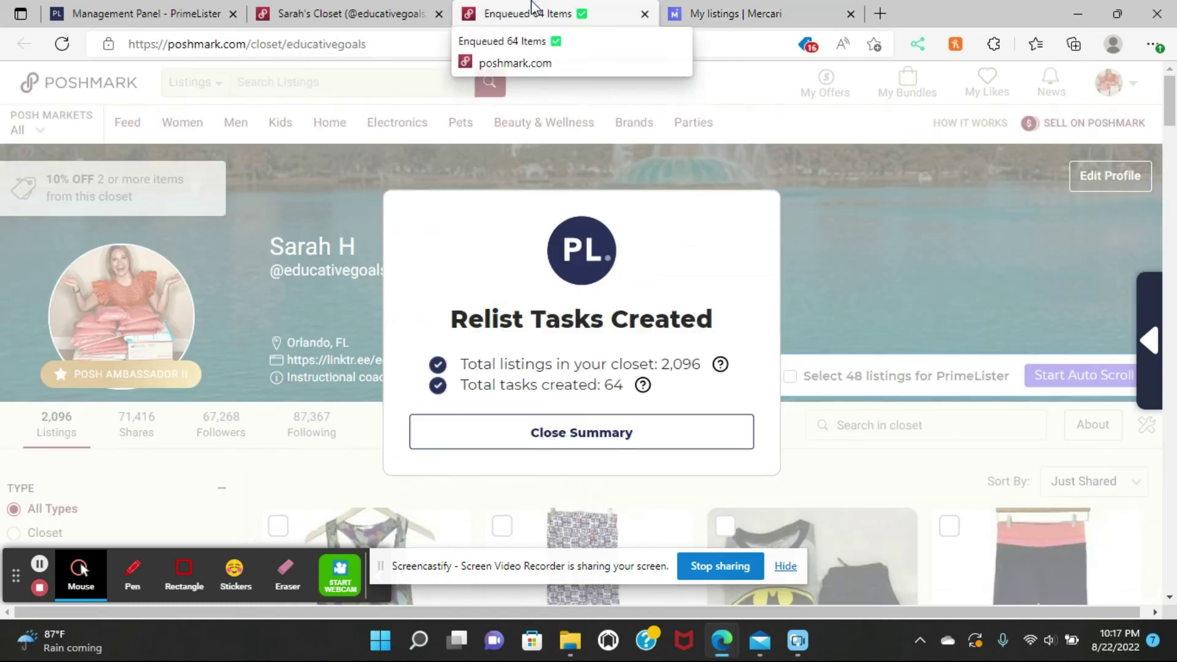
Dismiss the relist summary, open Poshmark Assistant's Automations, and switch on Auto Send Offers to Likers.
left_click(621, 437)
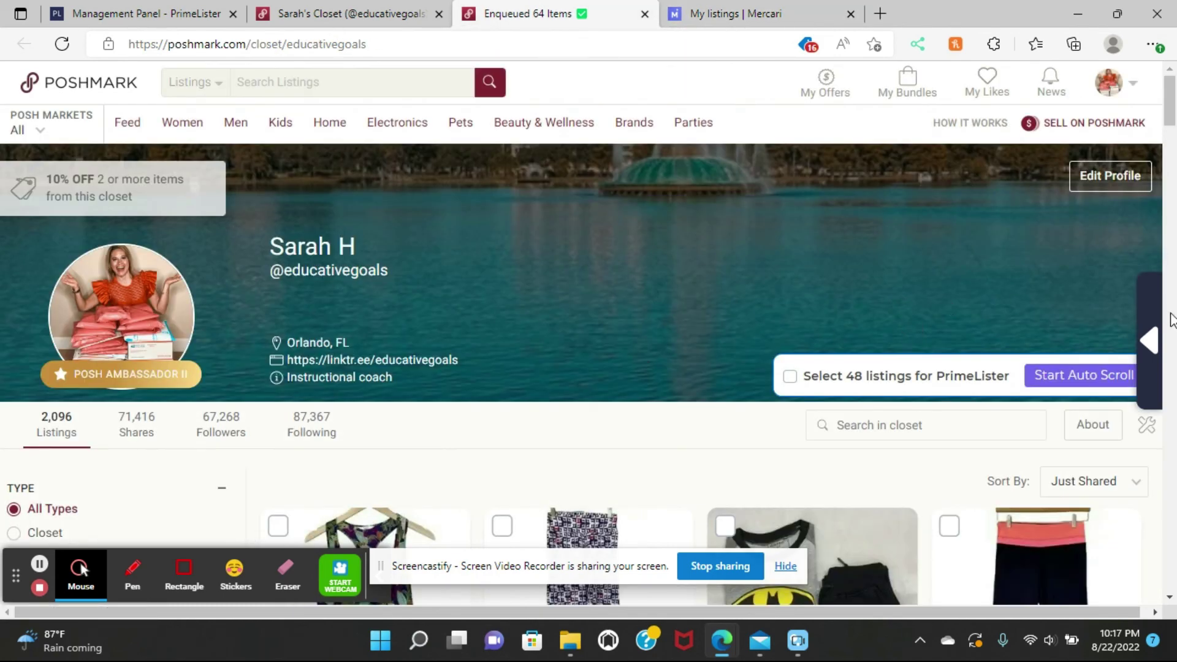
left_click(1144, 334)
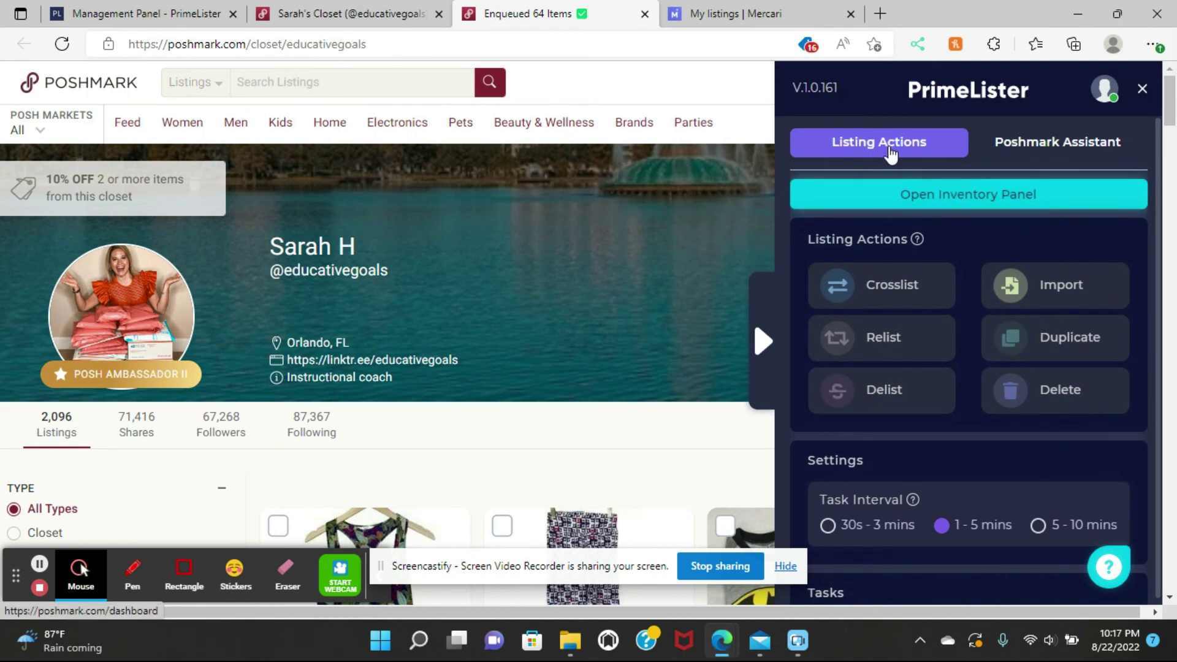
left_click(1057, 145)
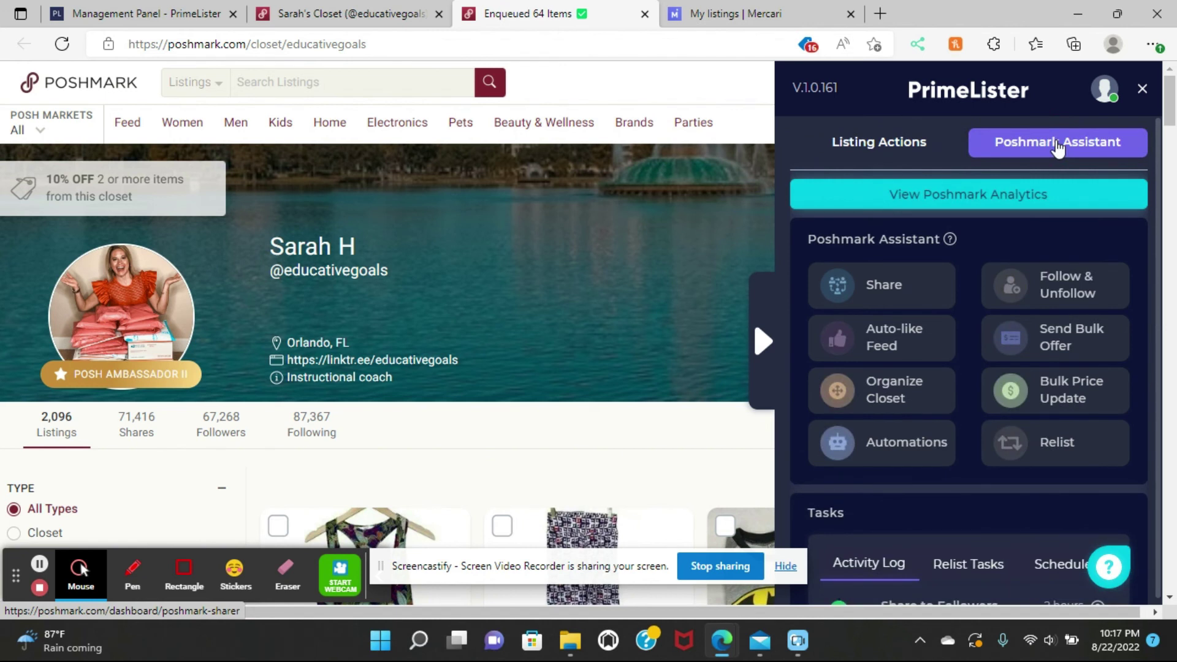
left_click(895, 450)
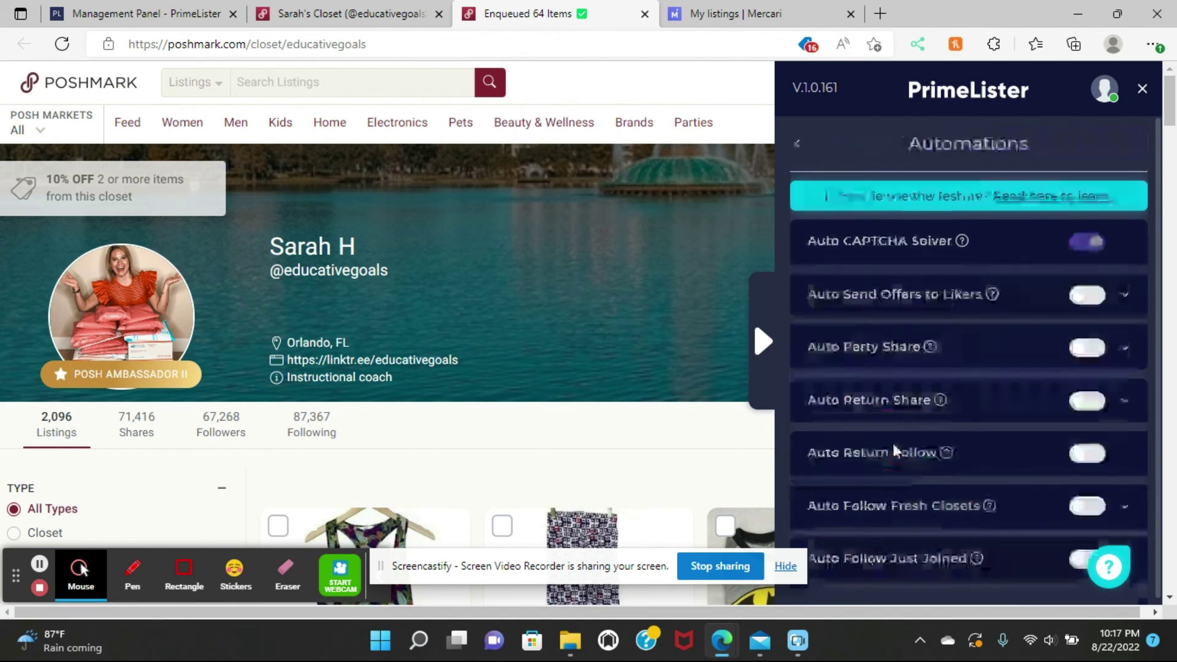
left_click(1082, 304)
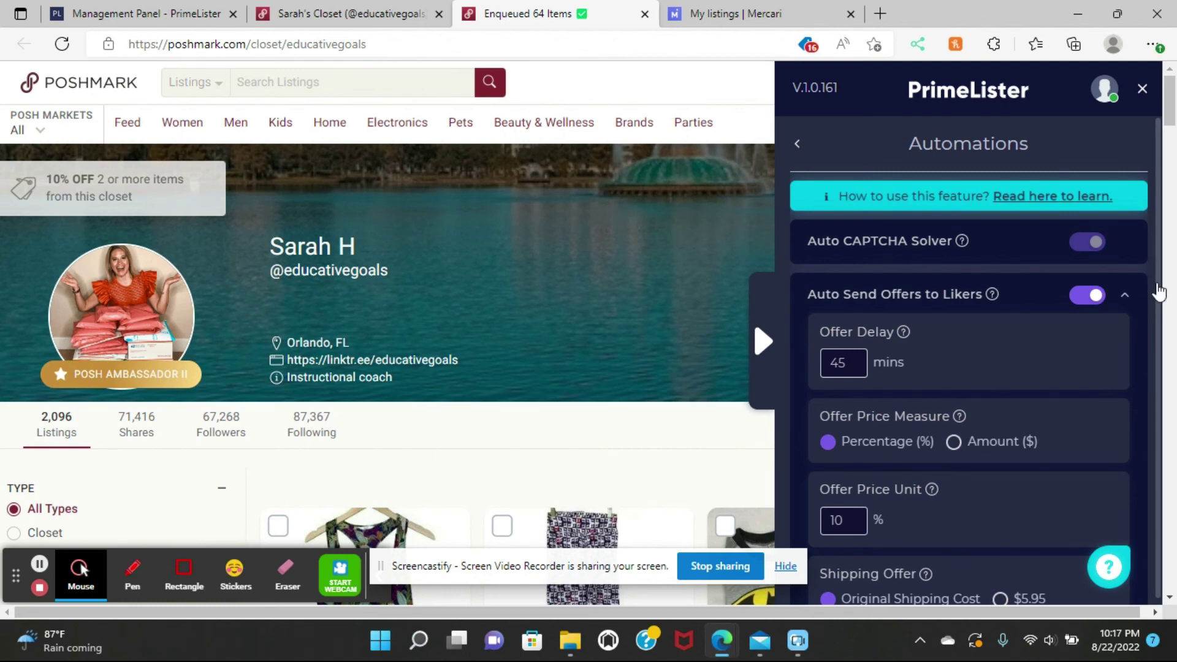
Review the offers-to-likers options: 45-minute delay, 10% offer, original shipping cost, all filters off.
left_click_drag(1158, 292, 1174, 184)
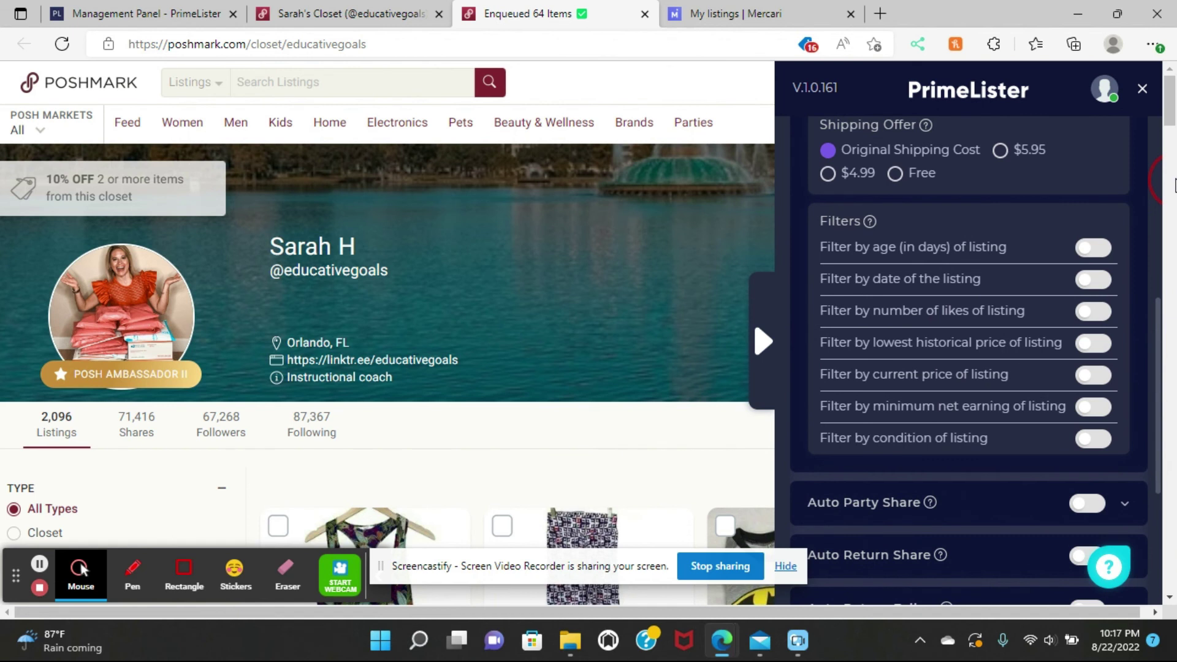
scroll(869, 157, "up", 5)
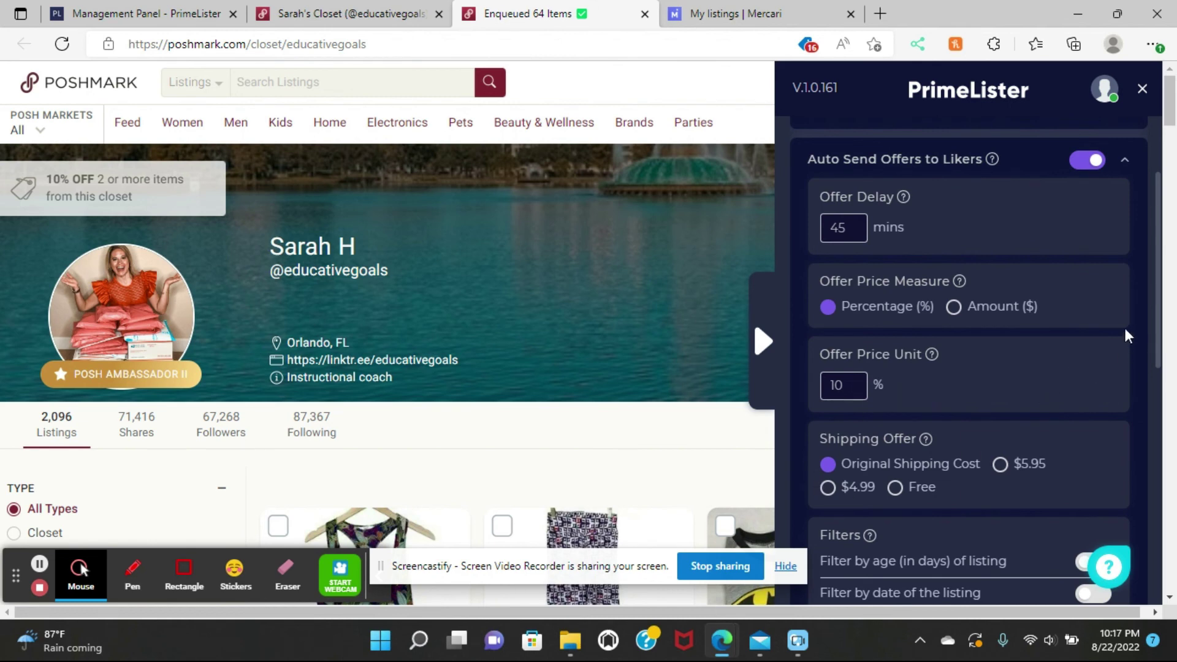
left_click_drag(1159, 316, 1174, 163)
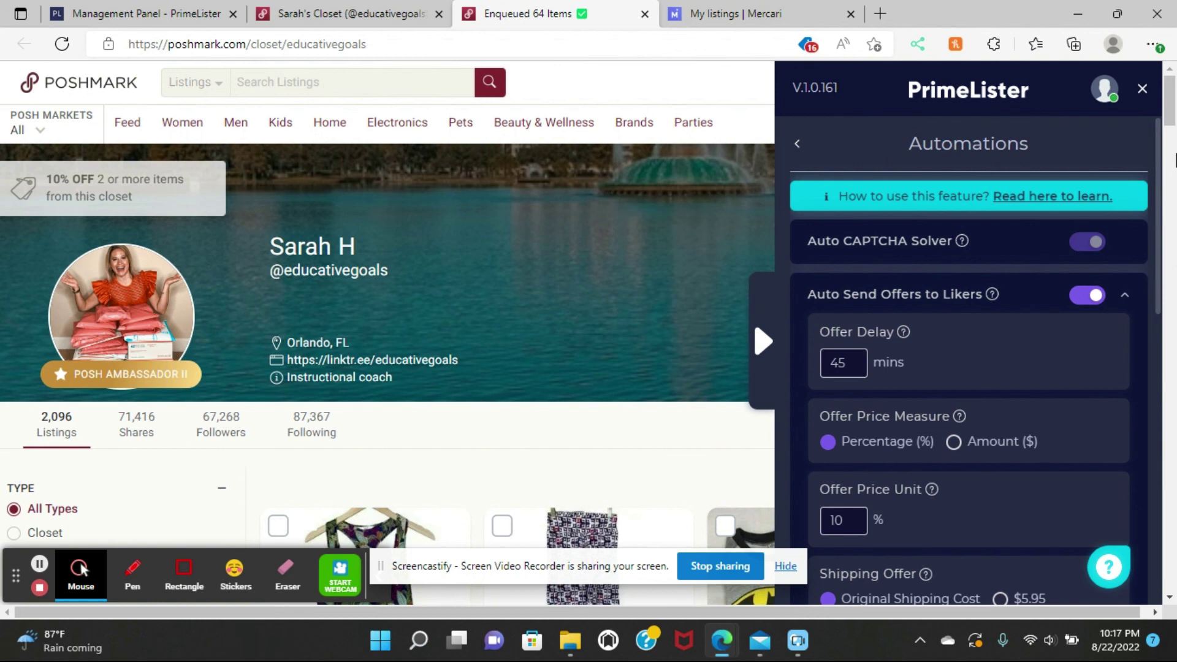
Return from Automations to the Poshmark Assistant tool list.
left_click(798, 146)
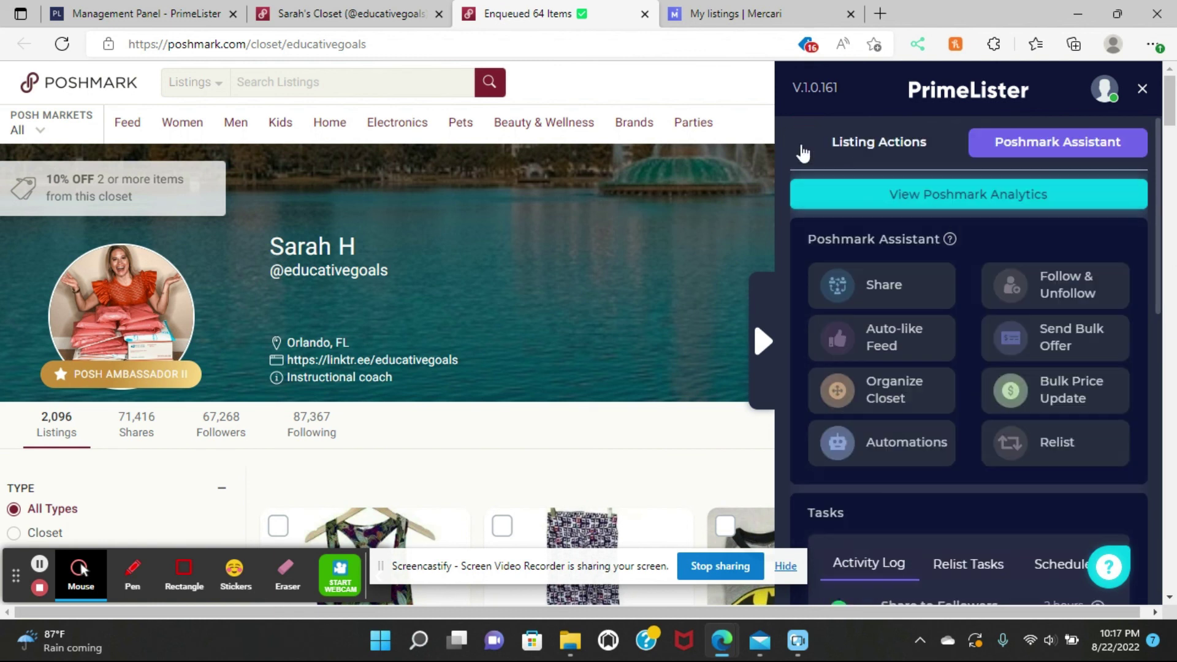